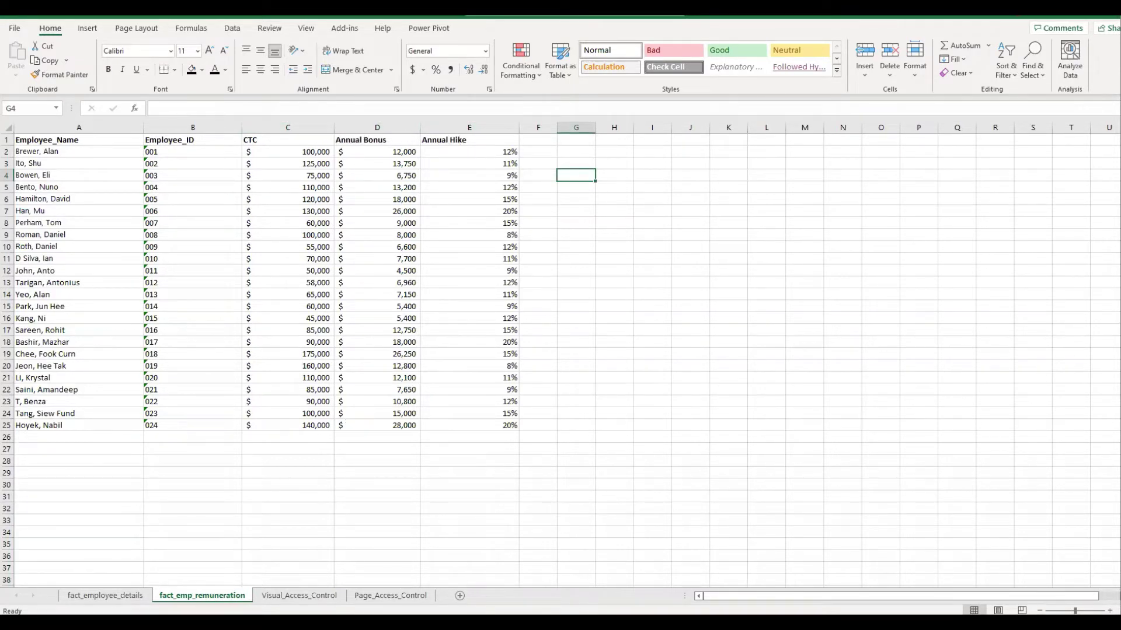
Open the Visual_Access_Control sheet showing each user's EmployeeDetailsPage and RemunerationPage access flags.
left_click(277, 601)
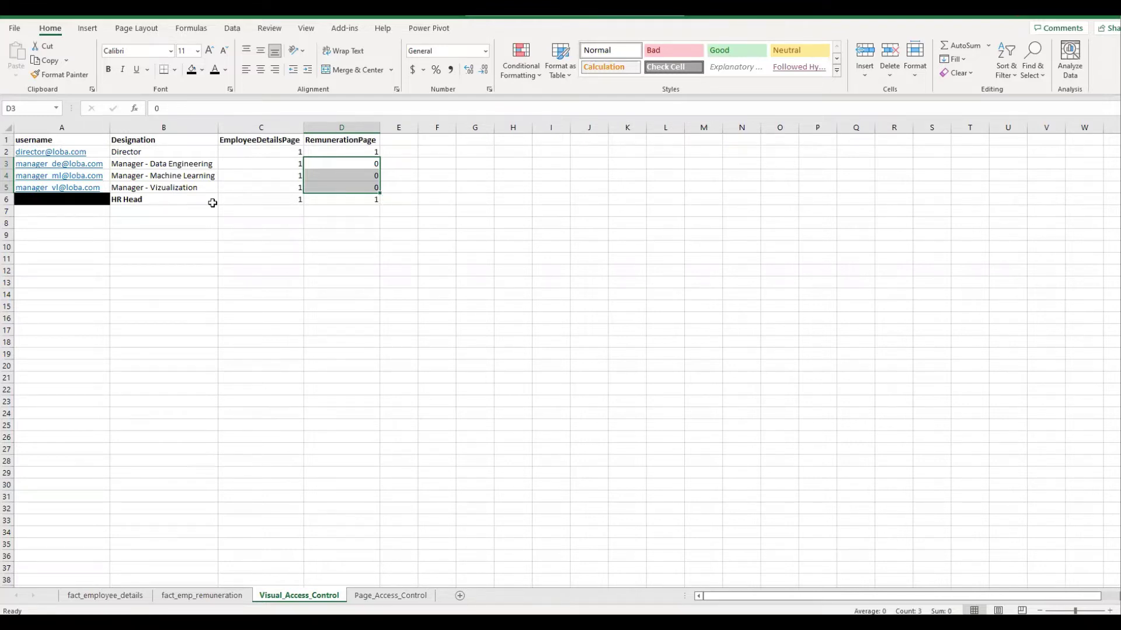
key("Escape")
left_click(165, 200)
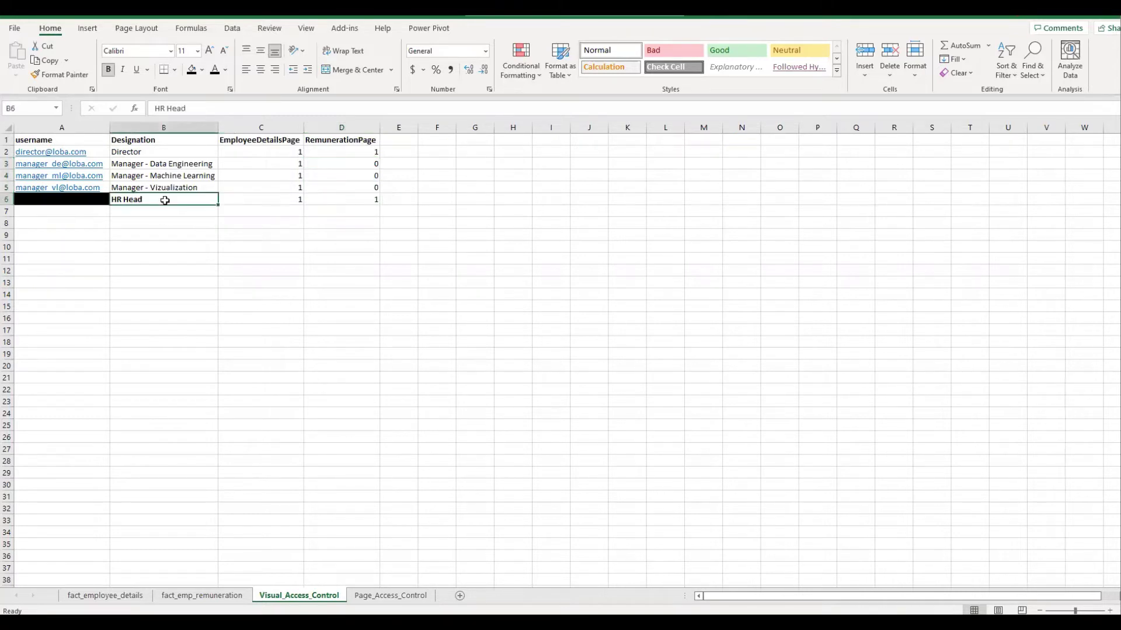
left_click(280, 200)
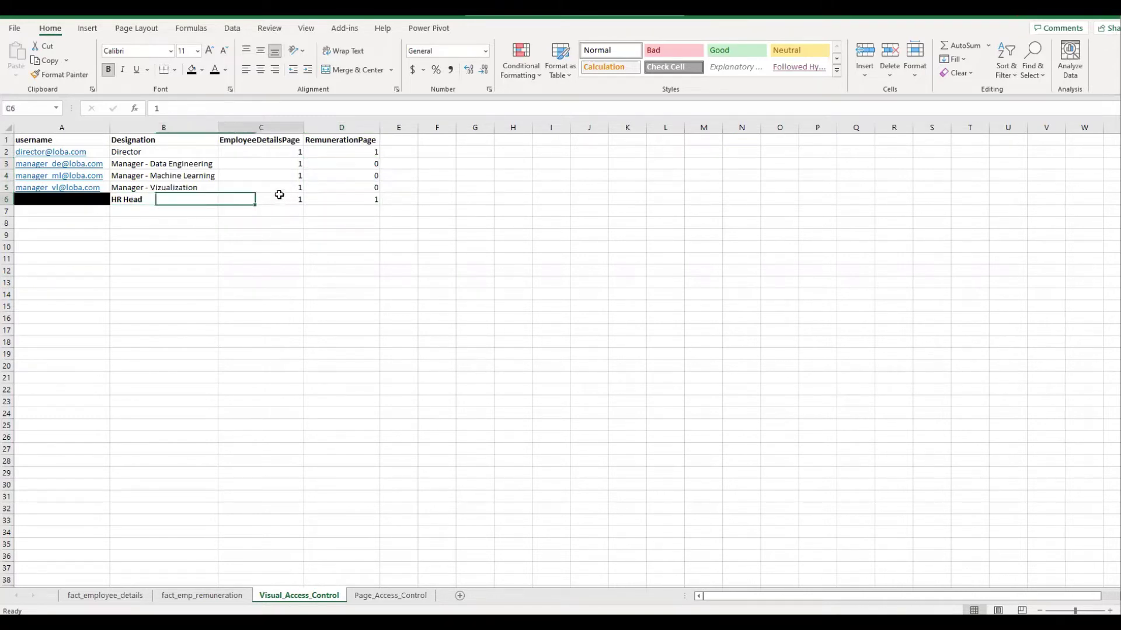
left_click(357, 202)
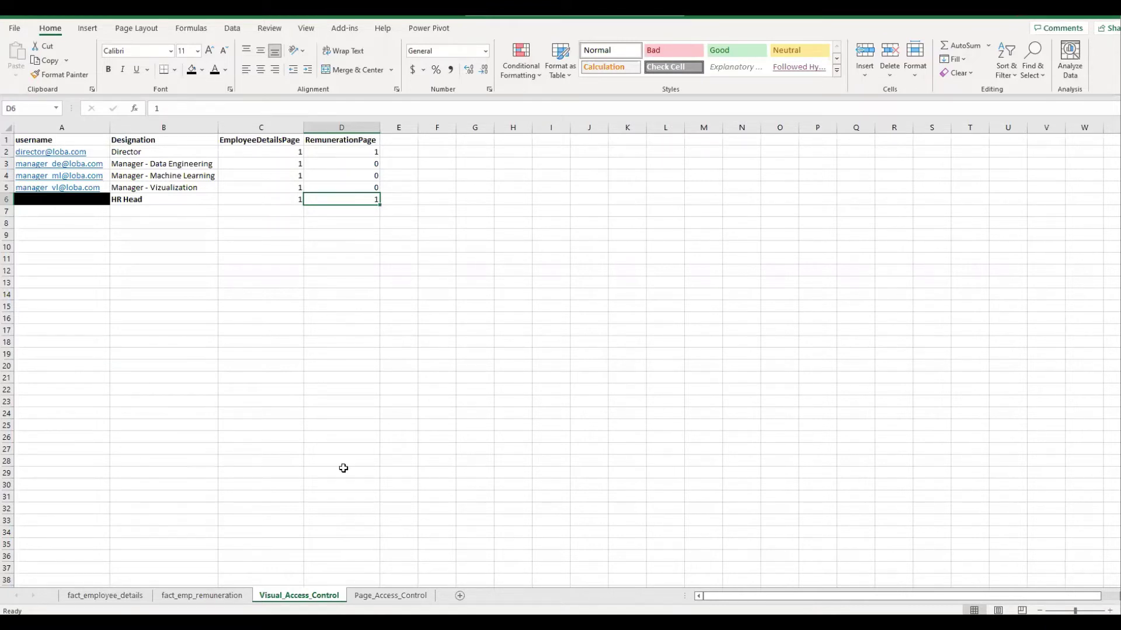
Show the Page_Access_Control sheet pairing each username with its allowed pages.
left_click(379, 601)
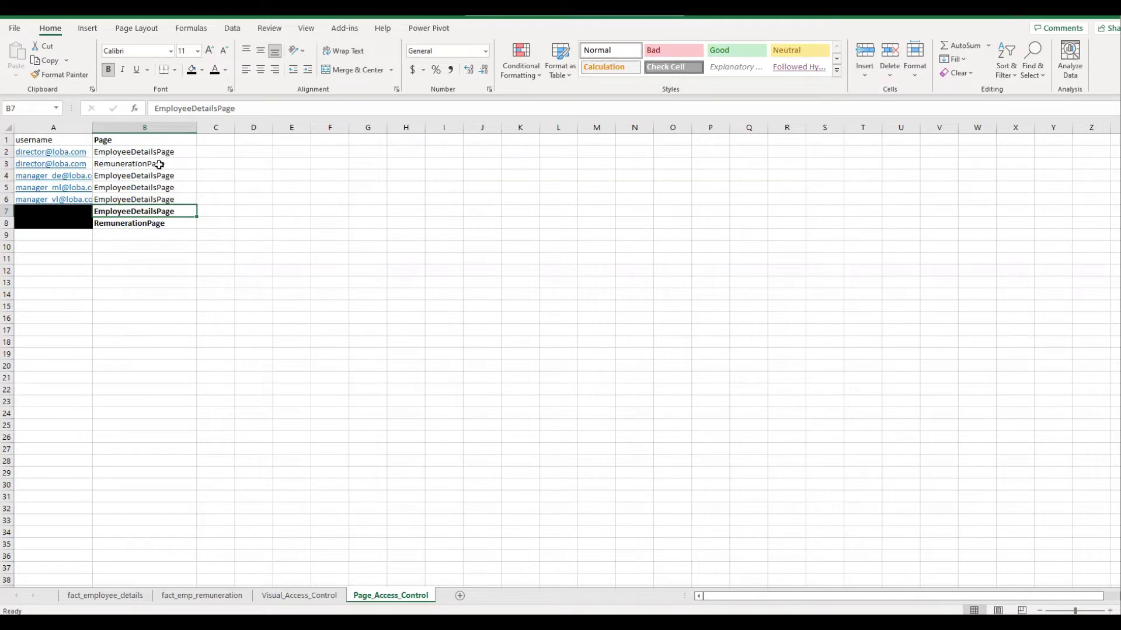
left_click(218, 221)
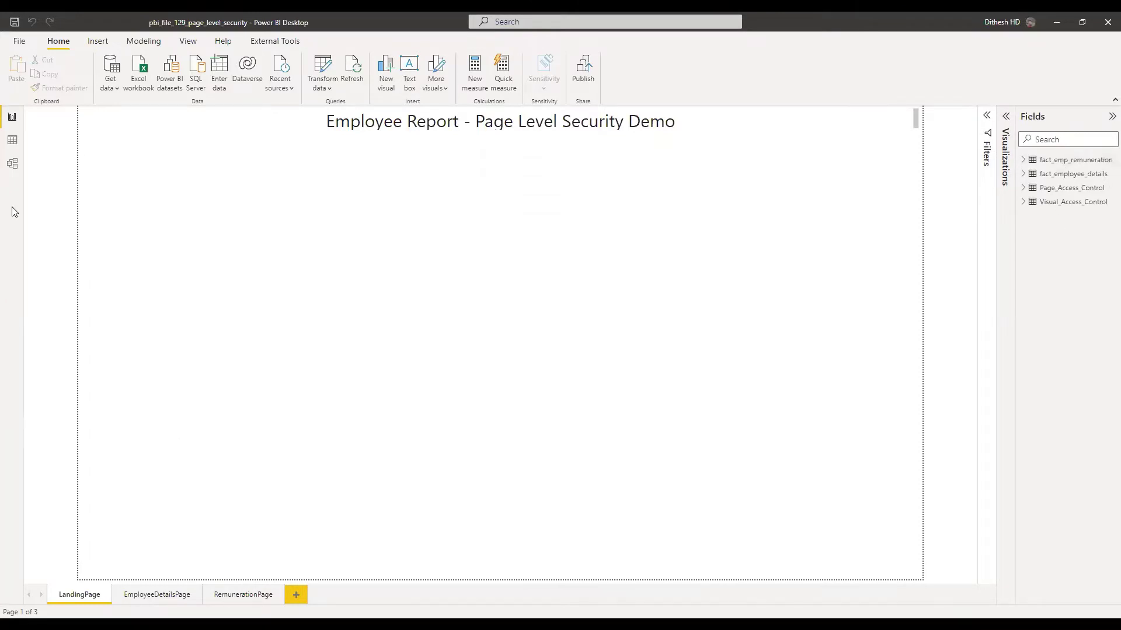
Review the data model and the EmployeeDetailsPage's Tenure by Team chart and employee table fields.
left_click(12, 163)
left_click(156, 595)
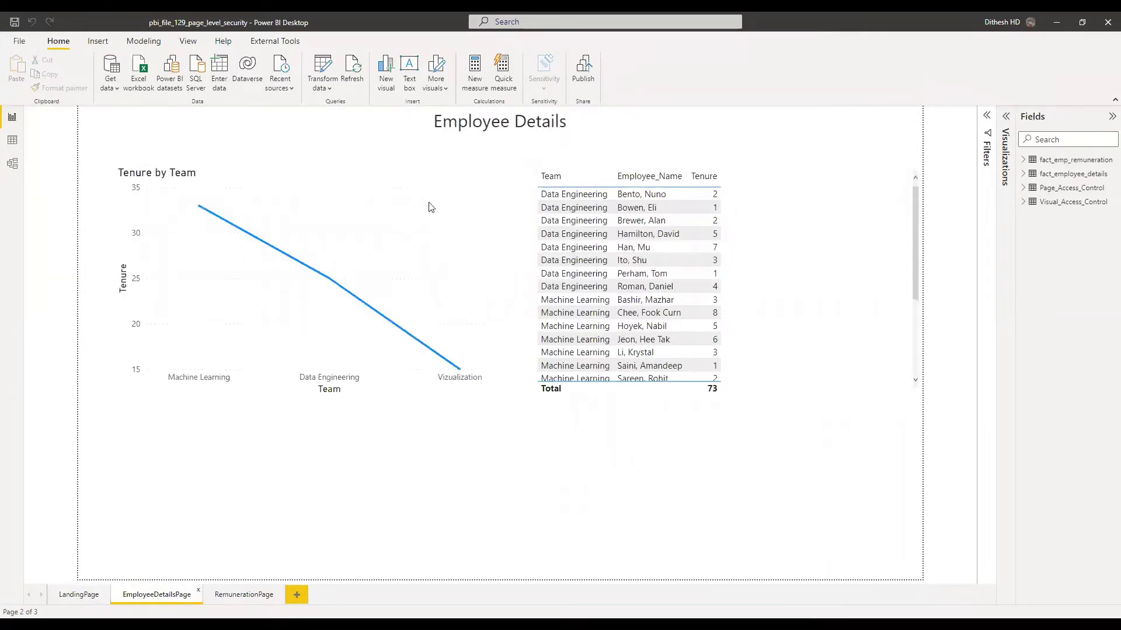
left_click(344, 175)
left_click(1024, 173)
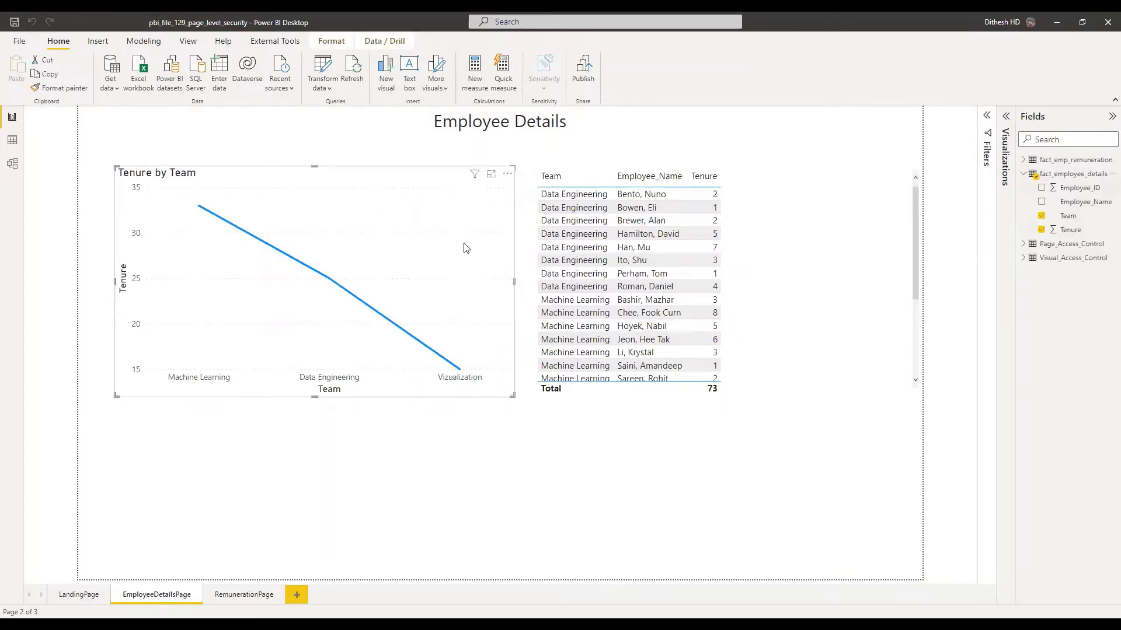
left_click(754, 183)
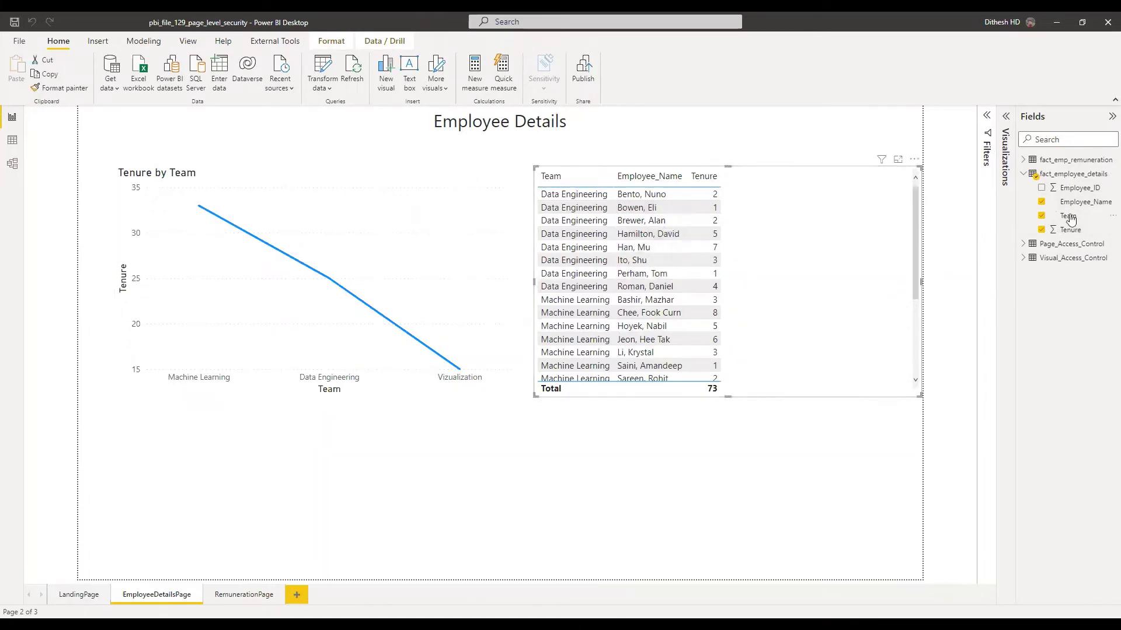
Review RemunerationPage's CTC by Team chart and fact_emp_remuneration fields, then return to LandingPage.
left_click(234, 598)
left_click(336, 168)
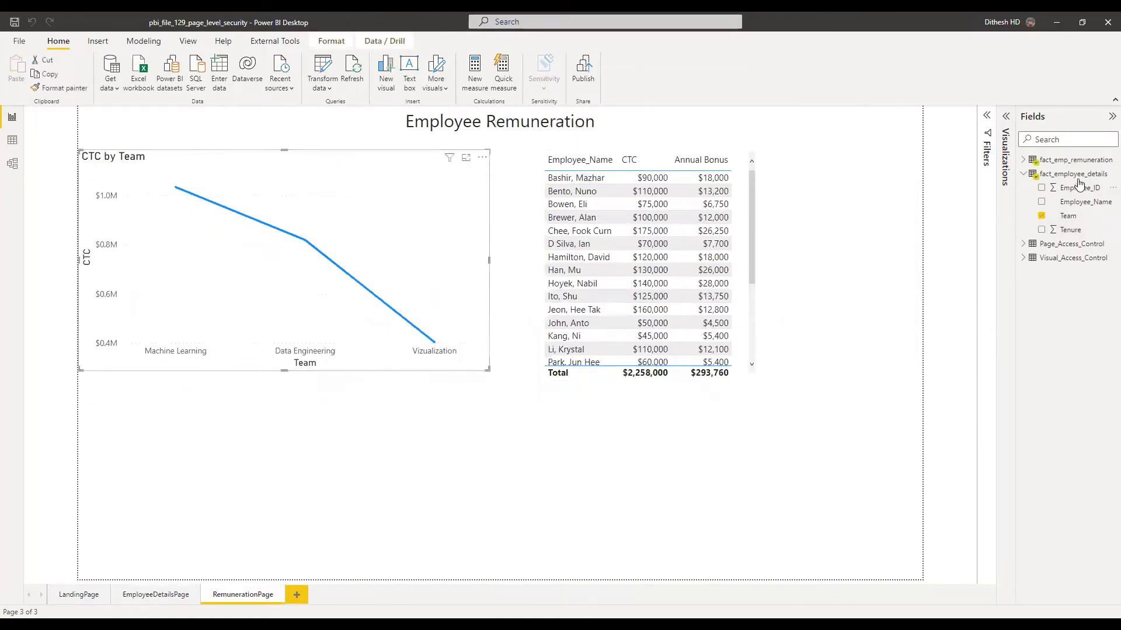
left_click(1024, 177)
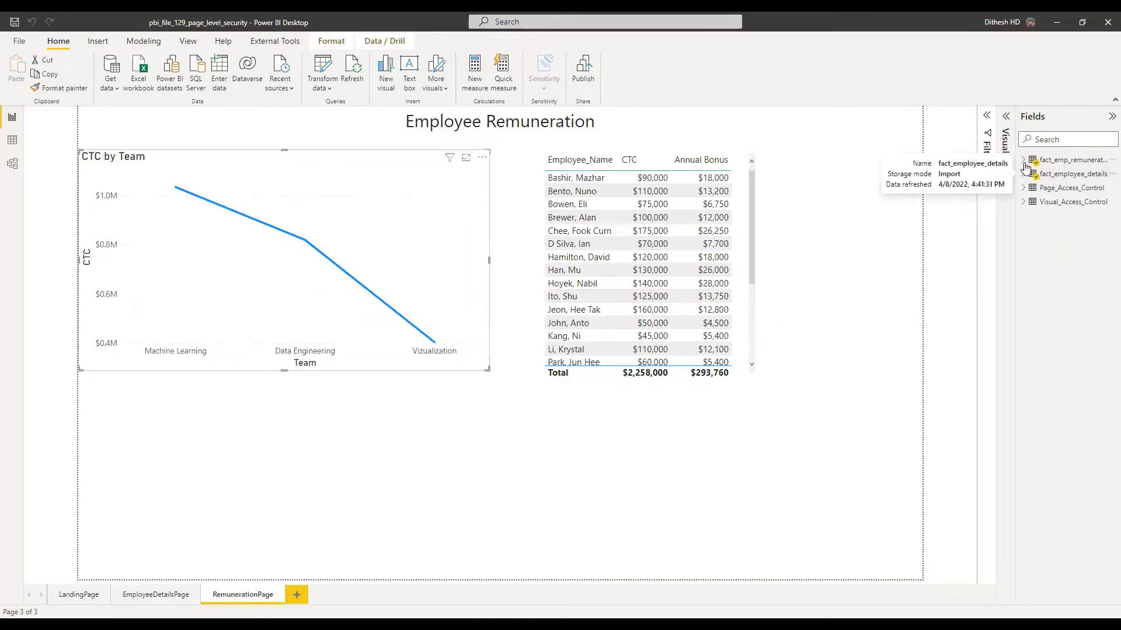
left_click(1023, 160)
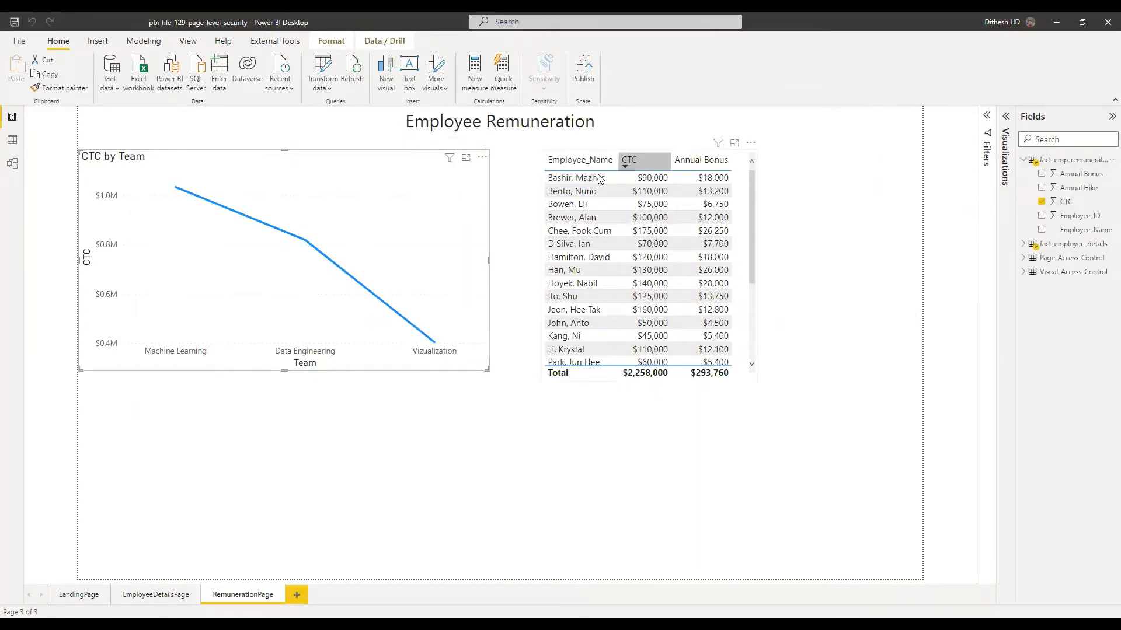
left_click(751, 214)
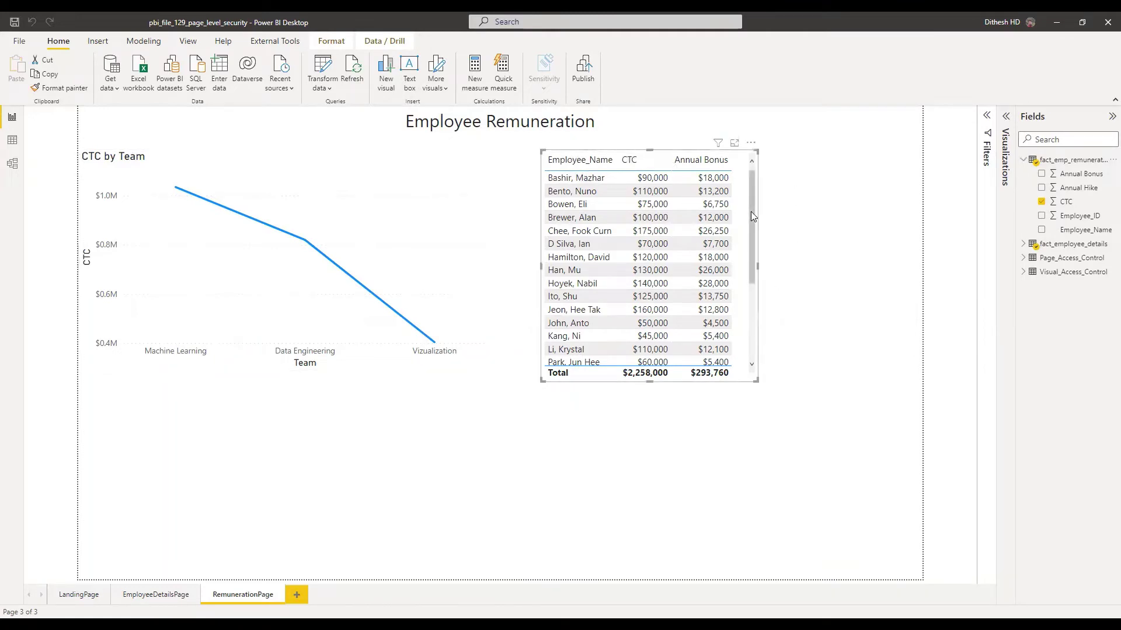
left_click(1023, 161)
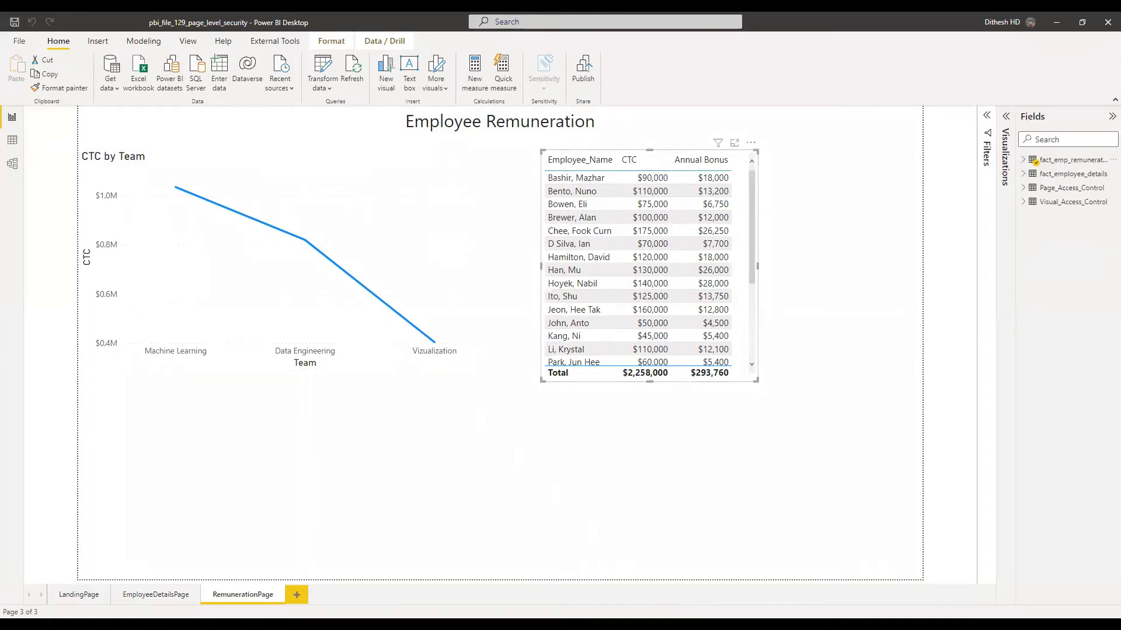
left_click(92, 602)
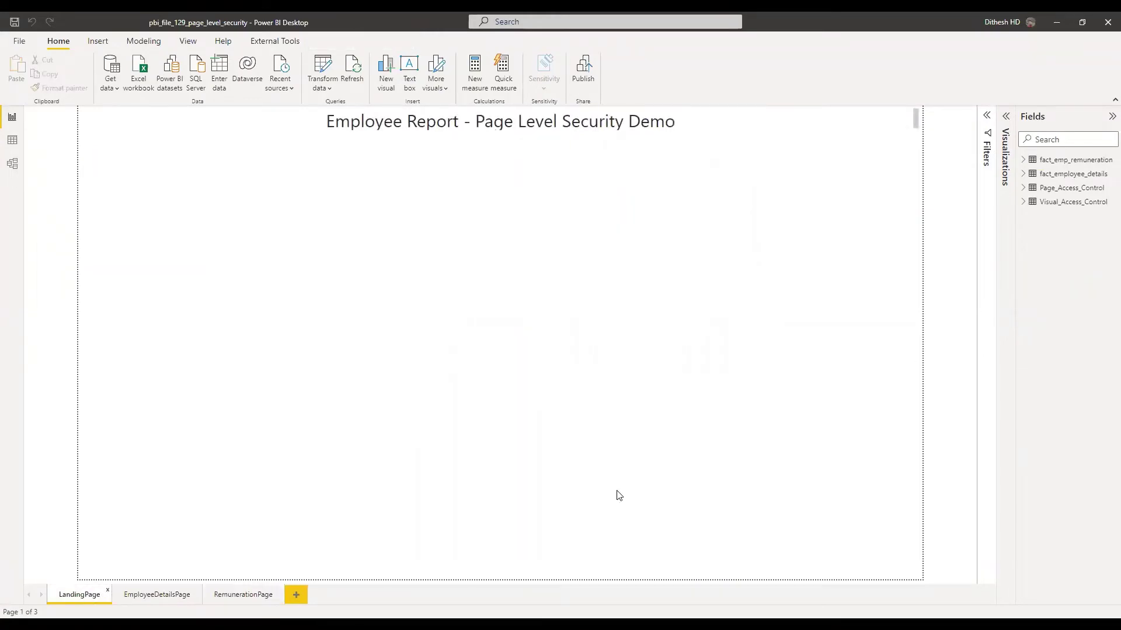
left_click(1009, 119)
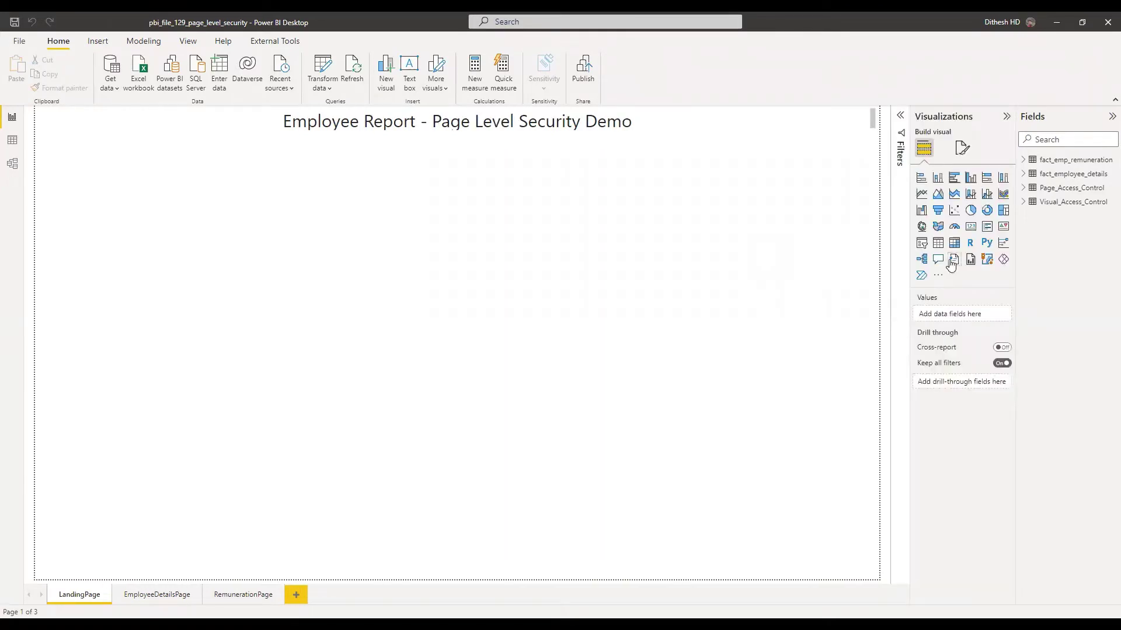
Add a slicer of Page_Access_Control[Page] just under the landing page title.
left_click(922, 244)
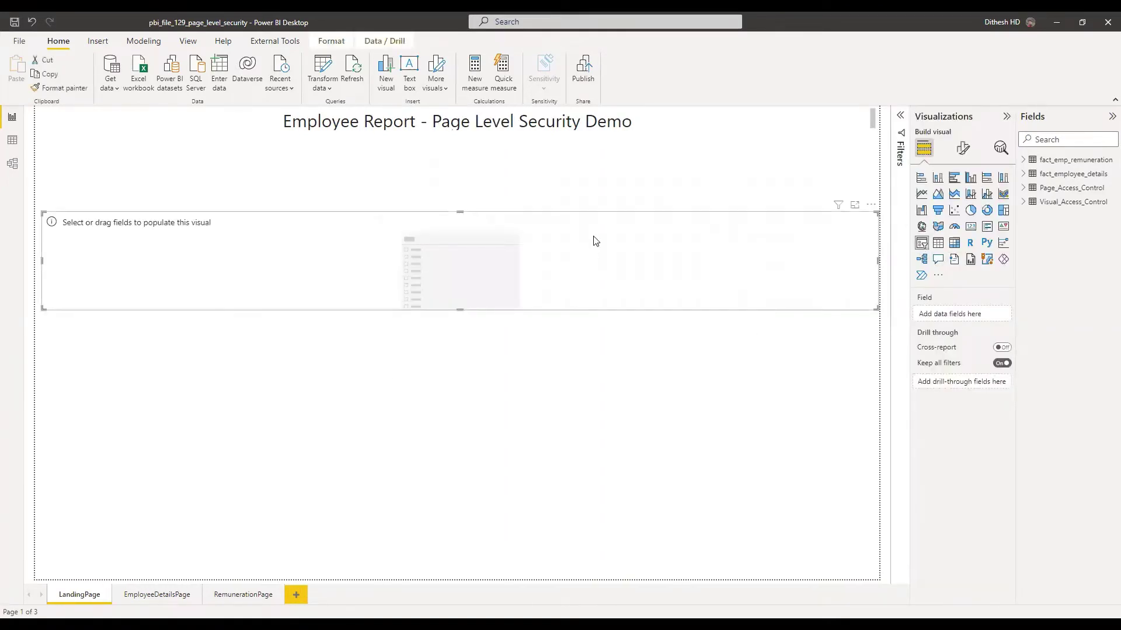
left_click_drag(593, 222, 588, 151)
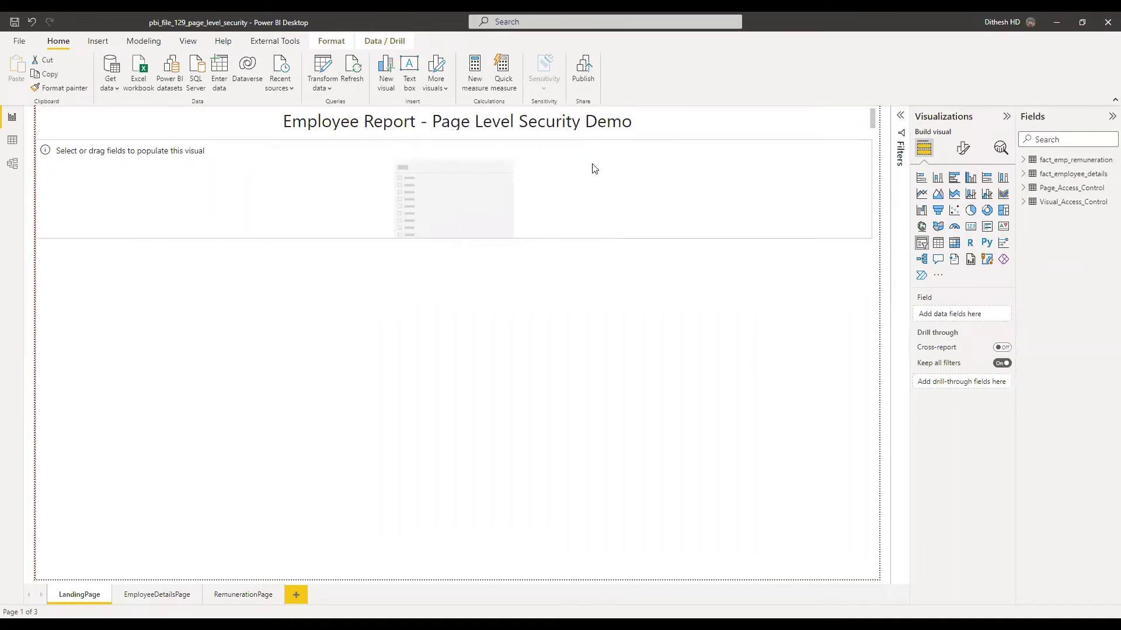
left_click(1025, 189)
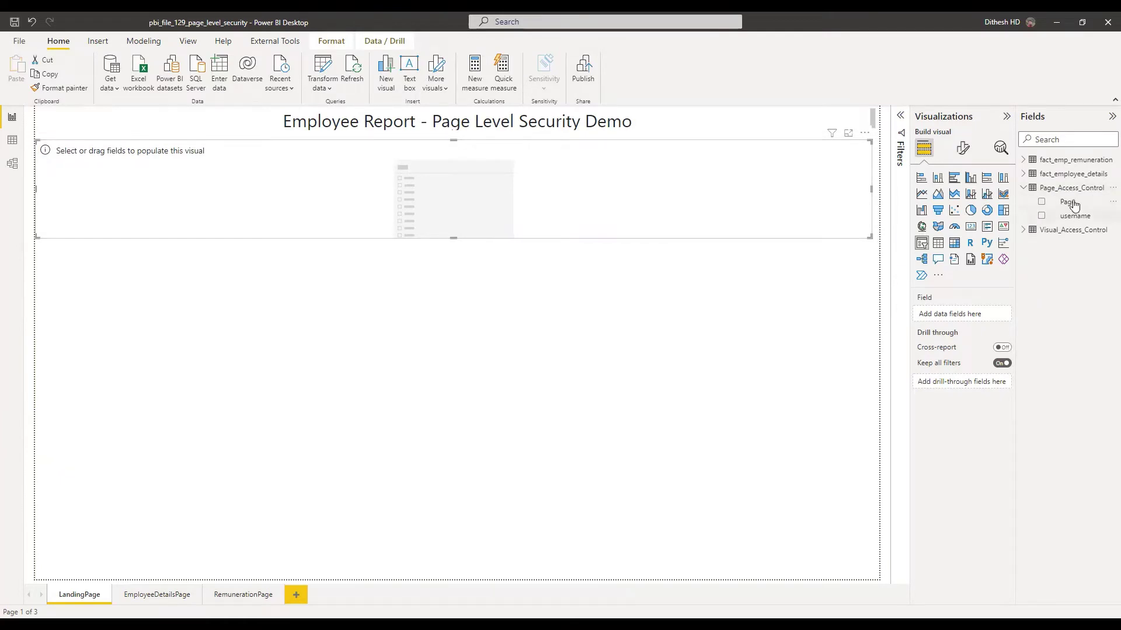
left_click_drag(1069, 202, 292, 201)
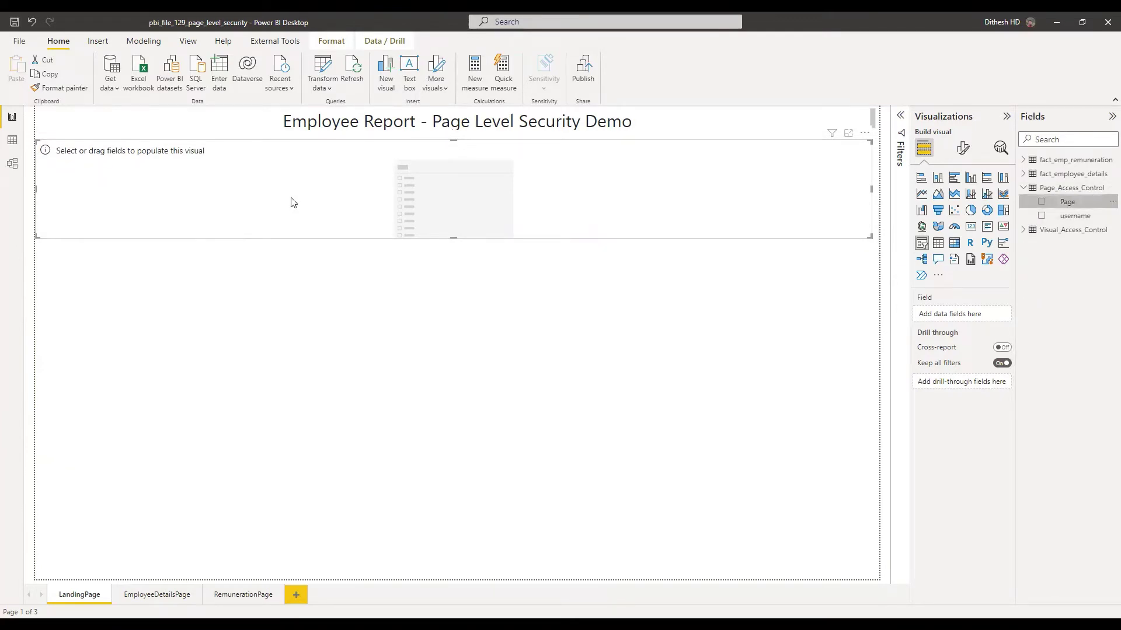
Set the slicer orientation to Horizontal and shorten it so tiles sit side by side.
left_click(962, 148)
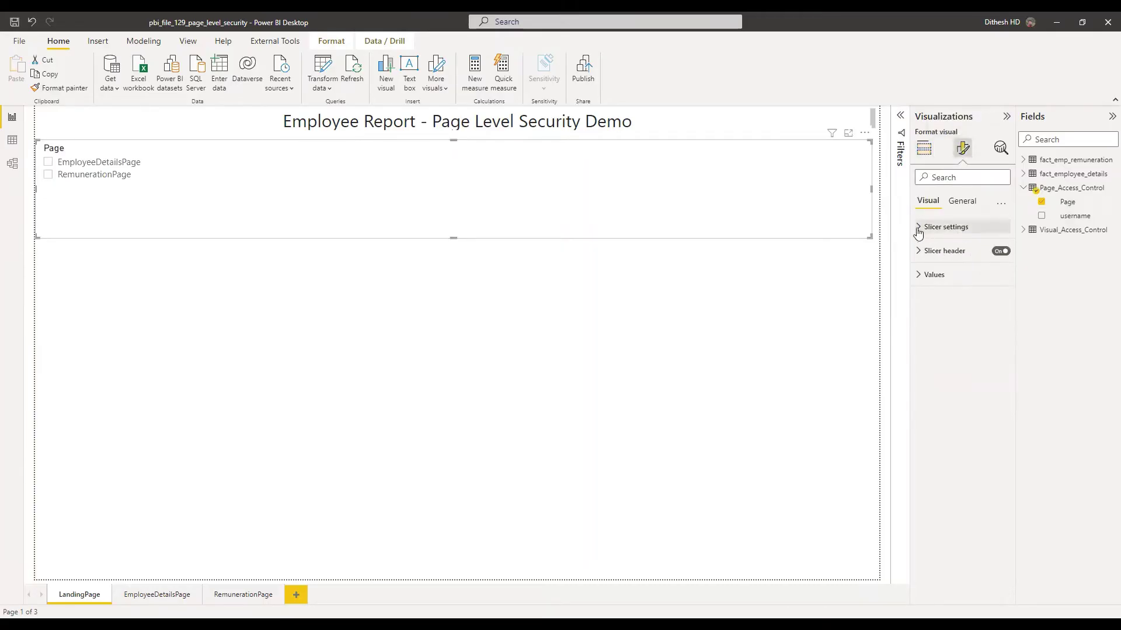
left_click(919, 228)
left_click(936, 297)
left_click(946, 325)
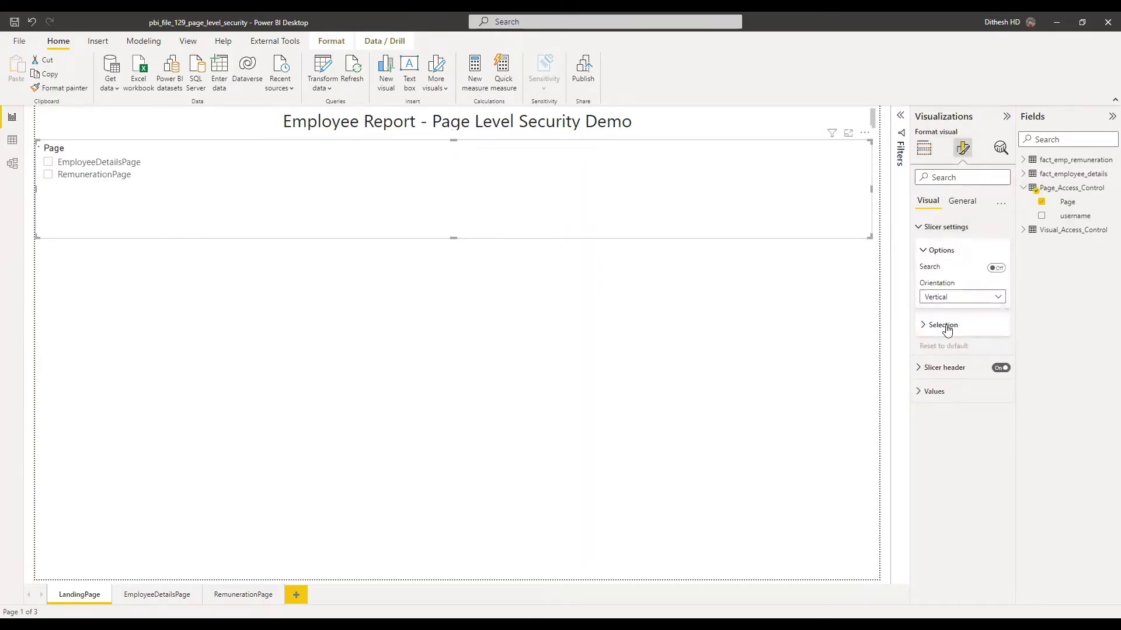
left_click(921, 251)
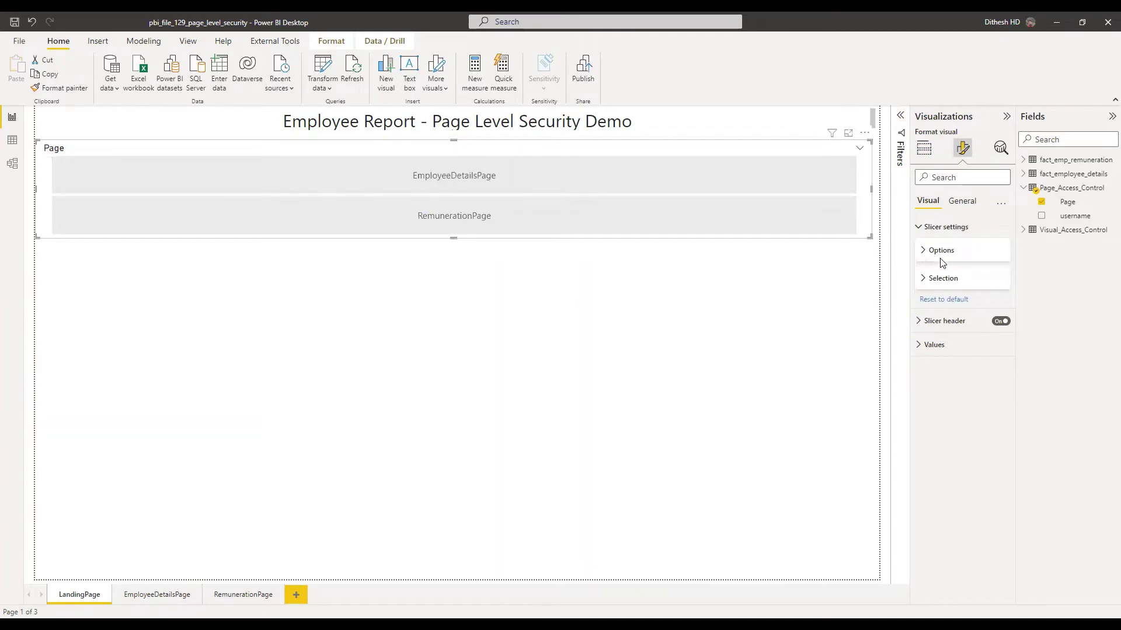
left_click_drag(454, 238, 456, 207)
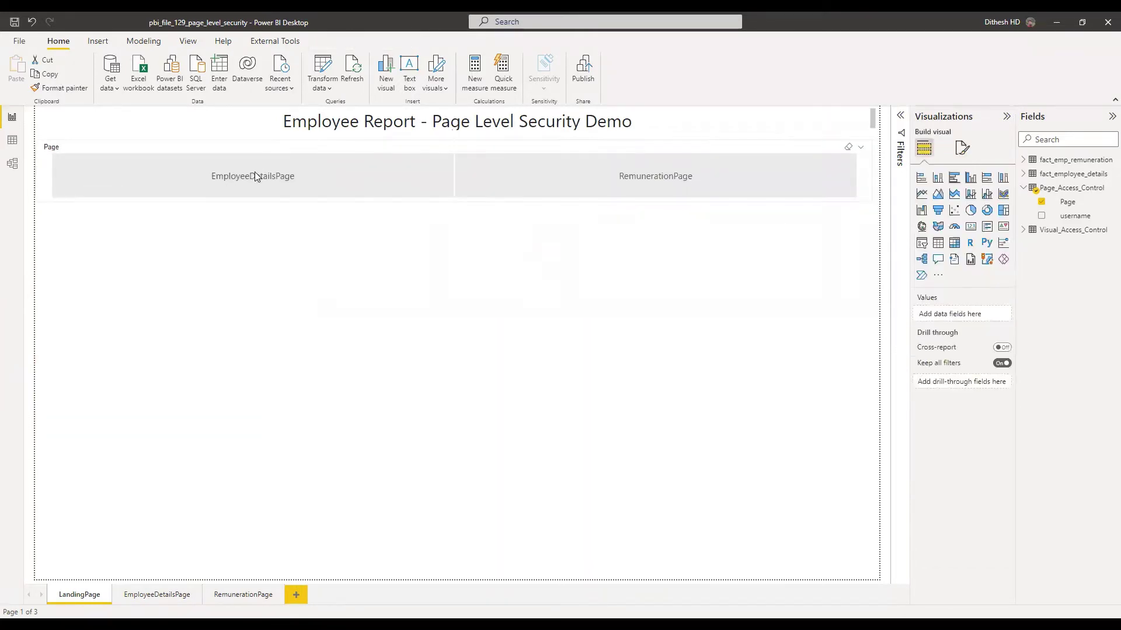
Hide the Page header and add a centred slicer title 'Please Select the Page to Navigate and Click on the Arrow'.
left_click(584, 257)
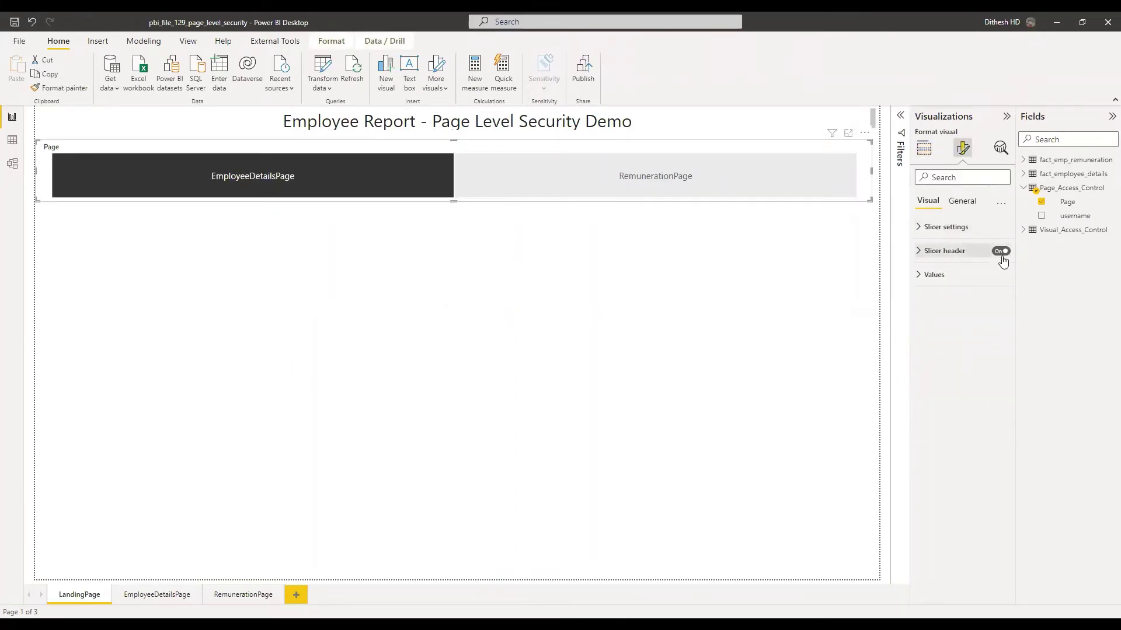
left_click(998, 255)
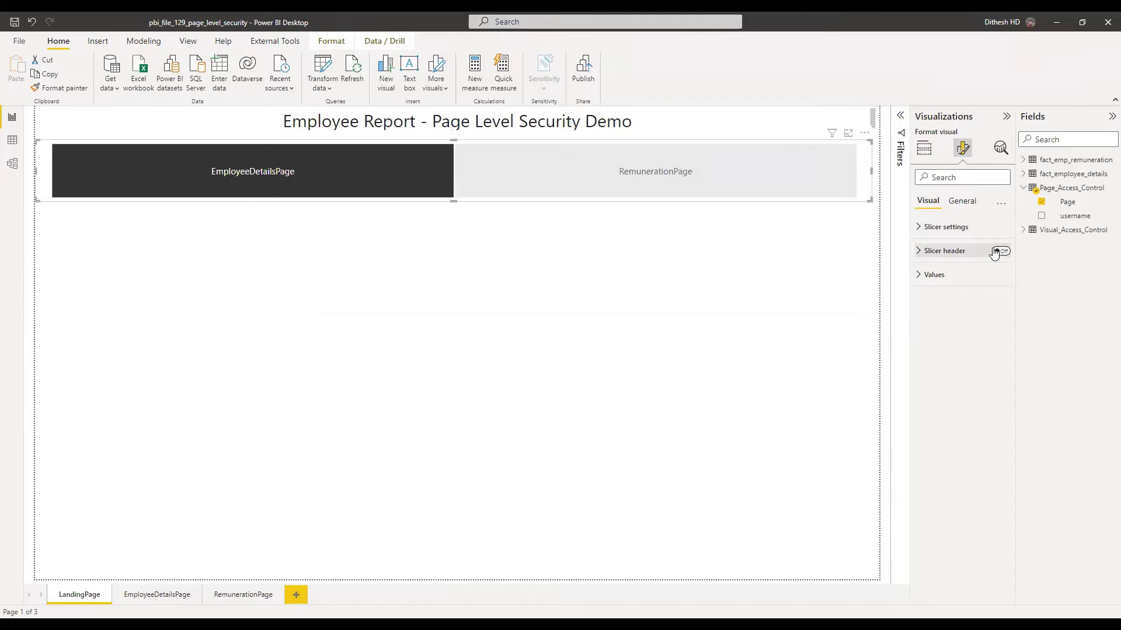
left_click(963, 207)
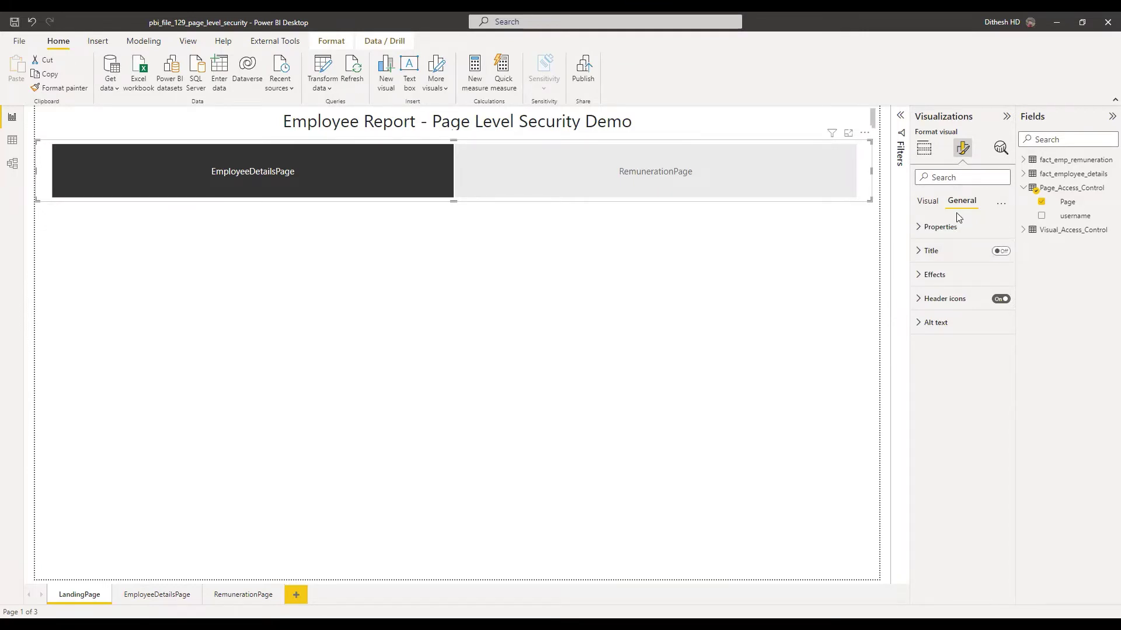
left_click(923, 253)
left_click(923, 252)
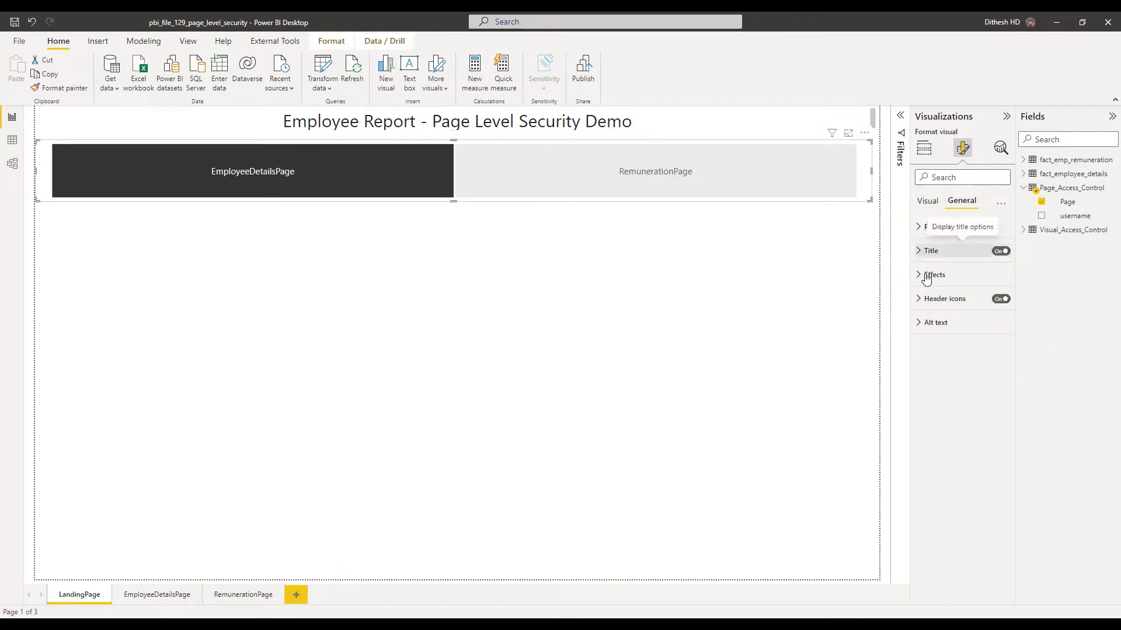
key("ctrl+v")
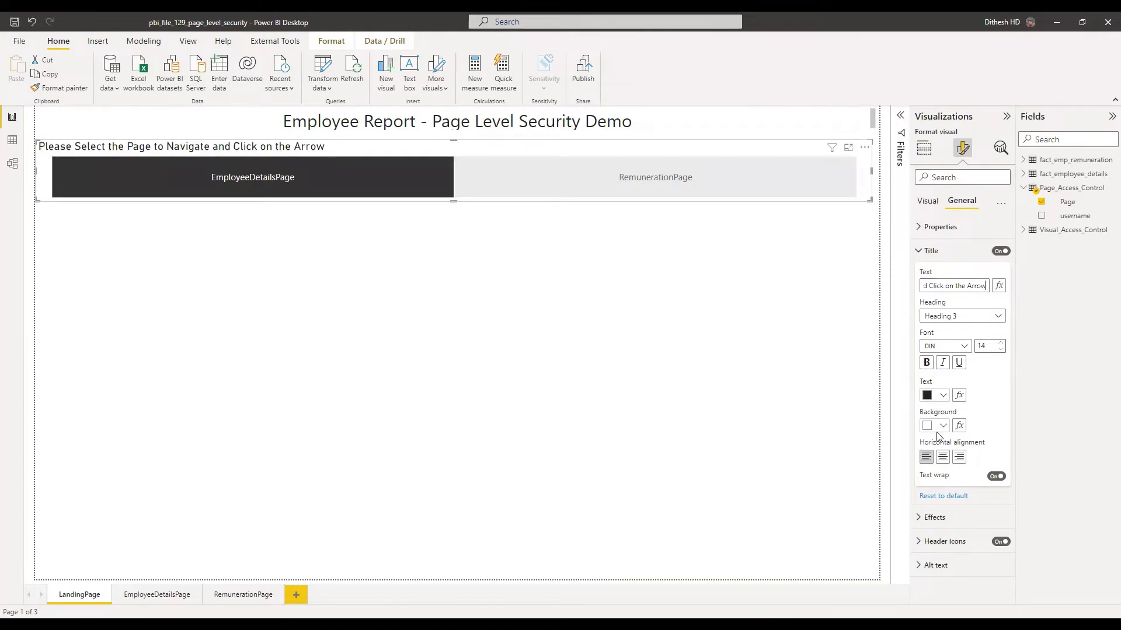
left_click(943, 458)
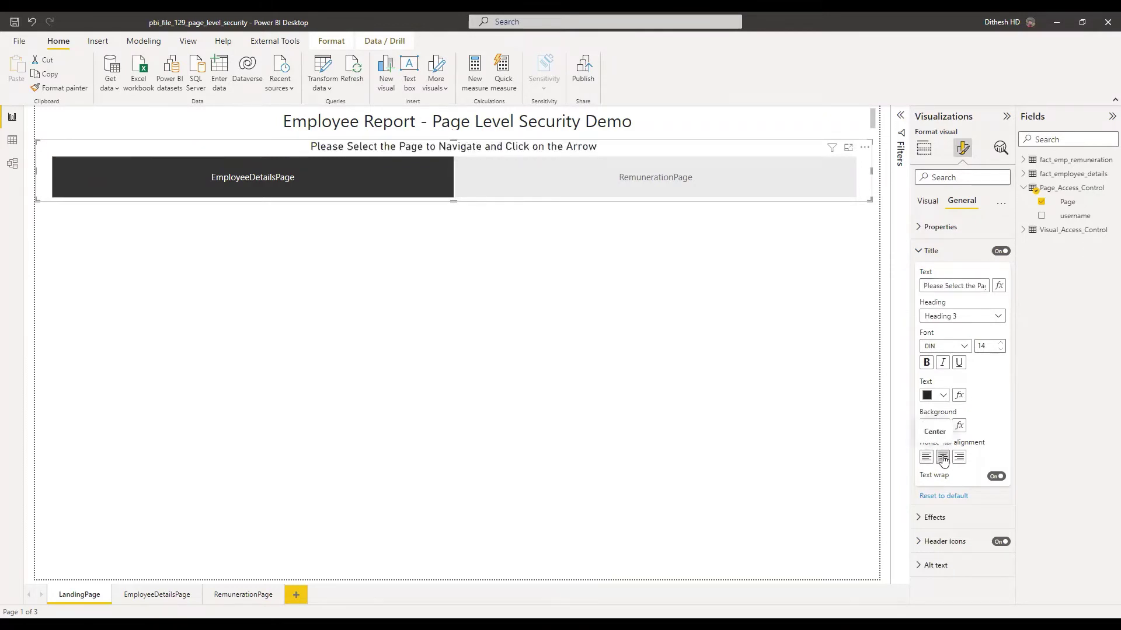
left_click(540, 236)
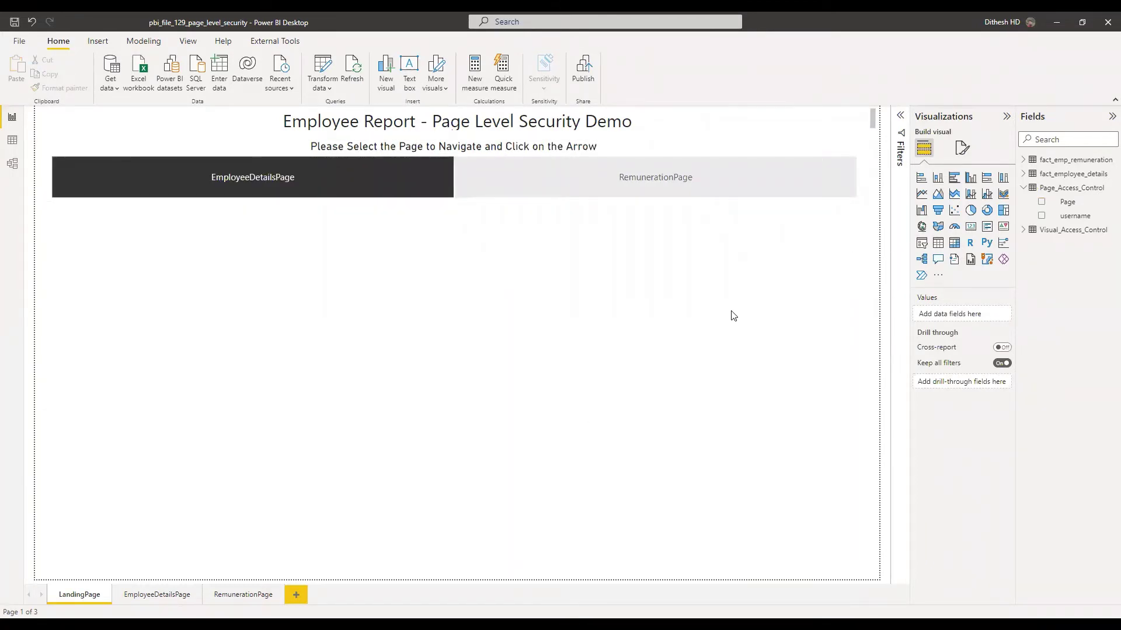
Add a new default measure to the Page_Access_Control table from the Fields pane.
left_click(1007, 116)
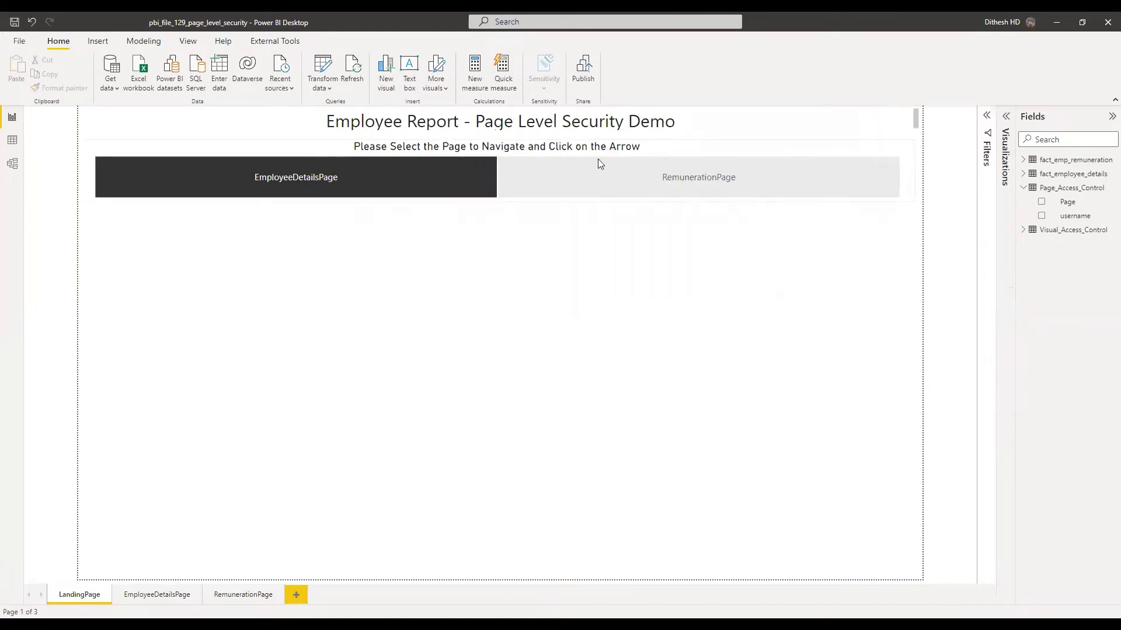
left_click(724, 156)
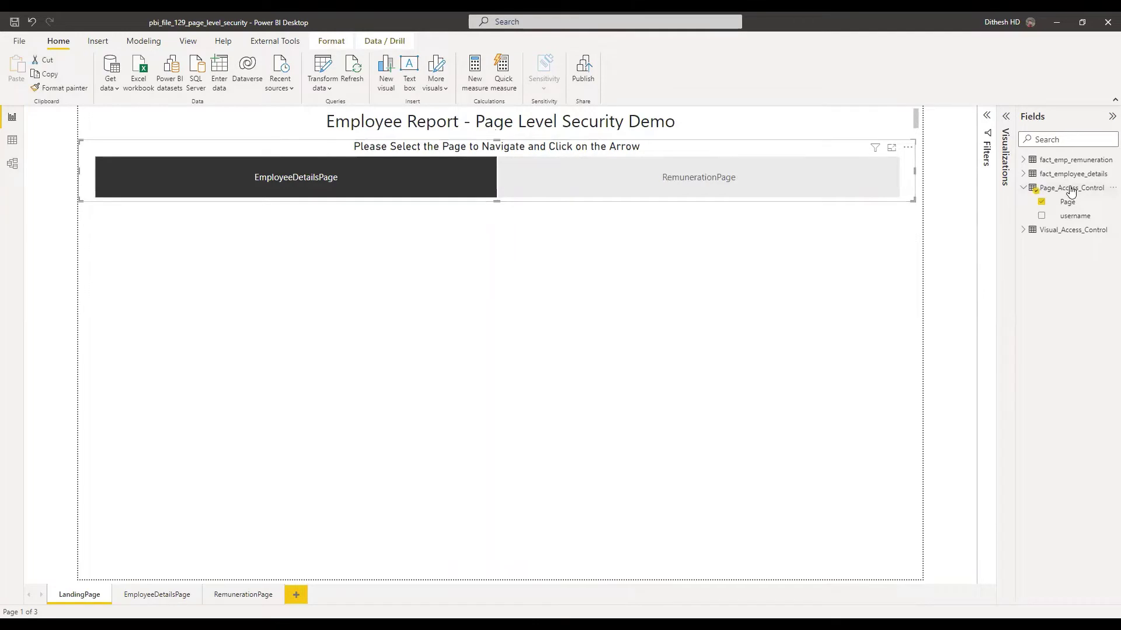
right_click(1039, 188)
key("Escape")
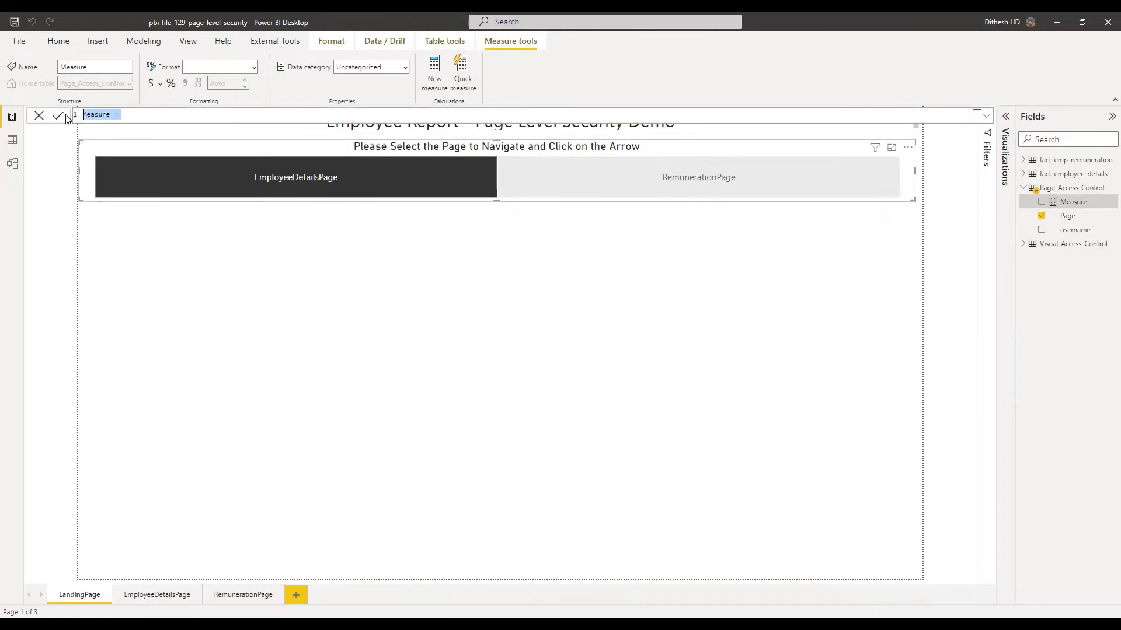
Define and commit PageNavigateTo = SELECTEDVALUE(Page_Access_Control[Page]).
type("PageNavigateTo = sele")
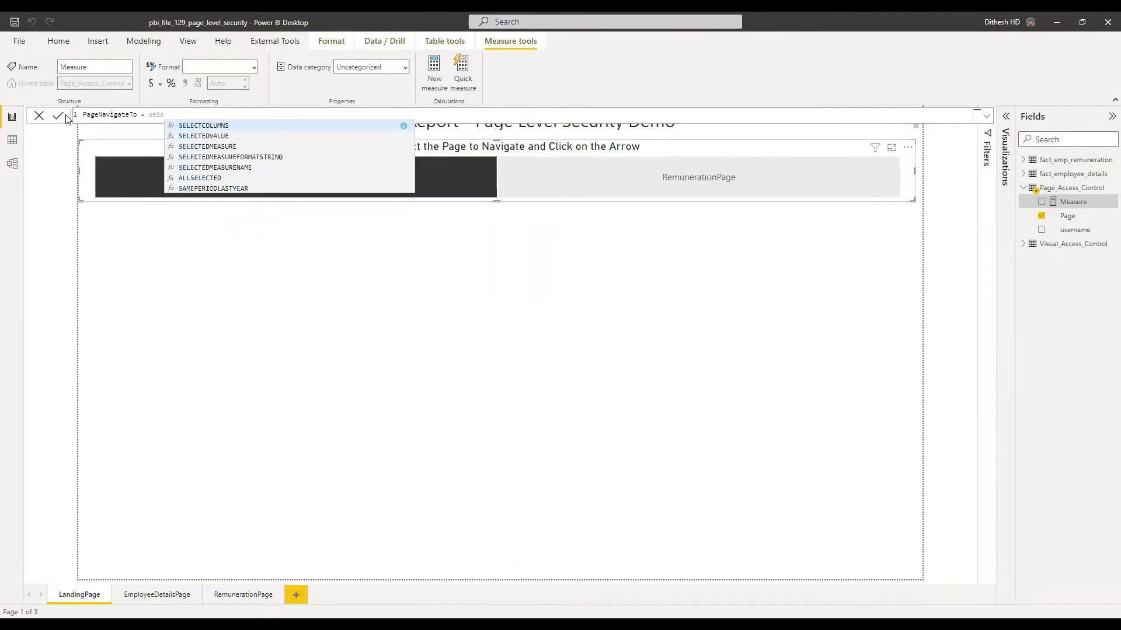
key("Down")
key("Tab")
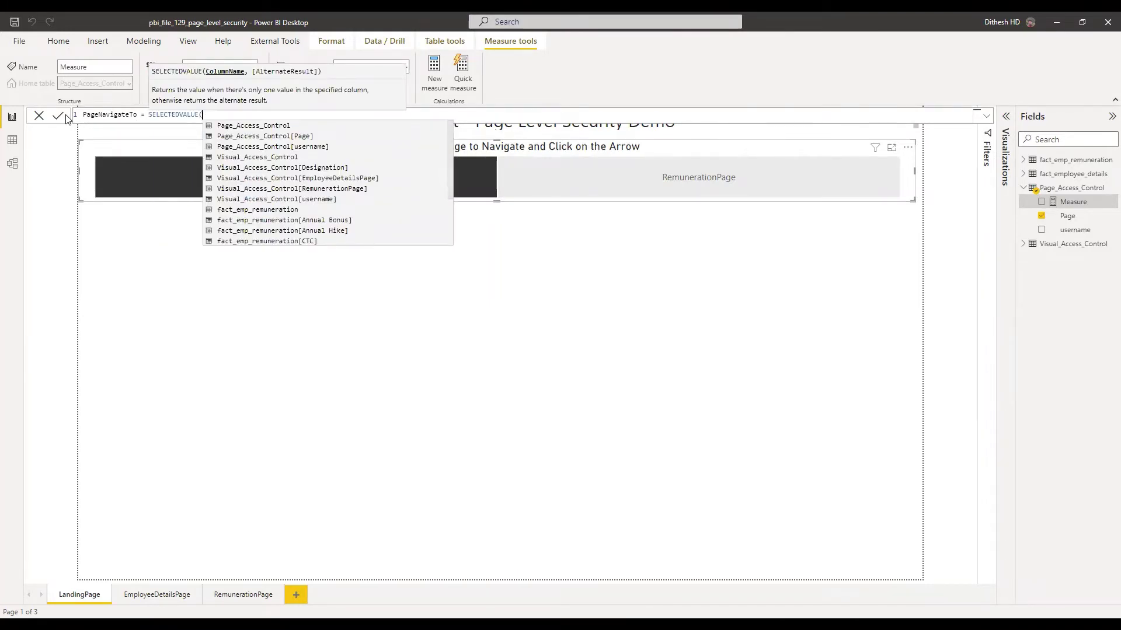
type("page")
key("Down")
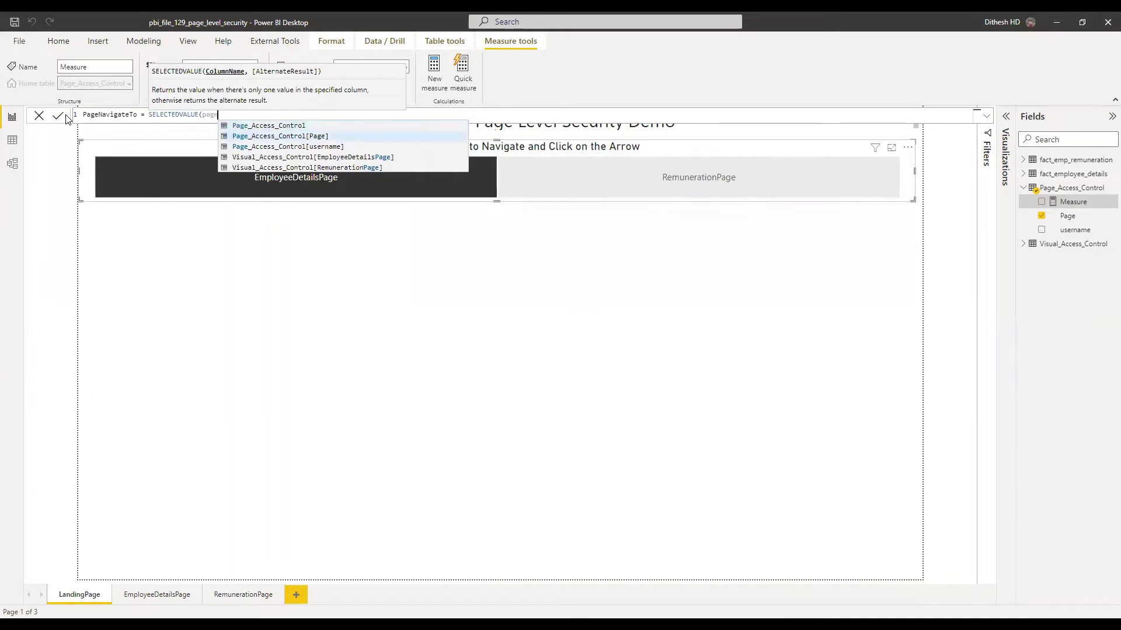
key("Tab")
type(")")
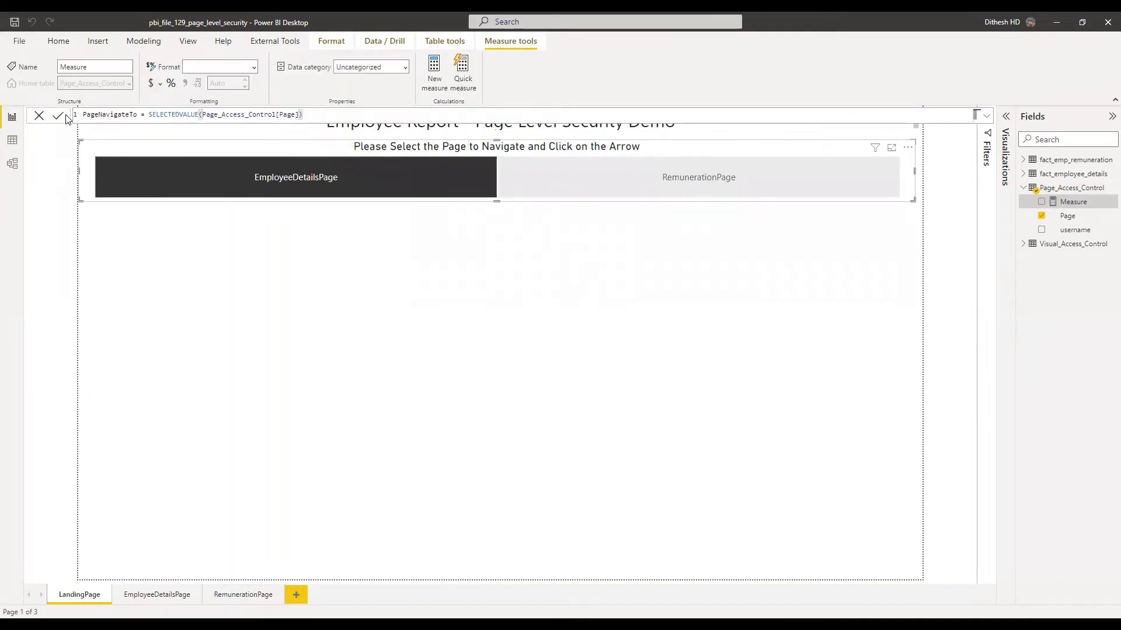
left_click(59, 115)
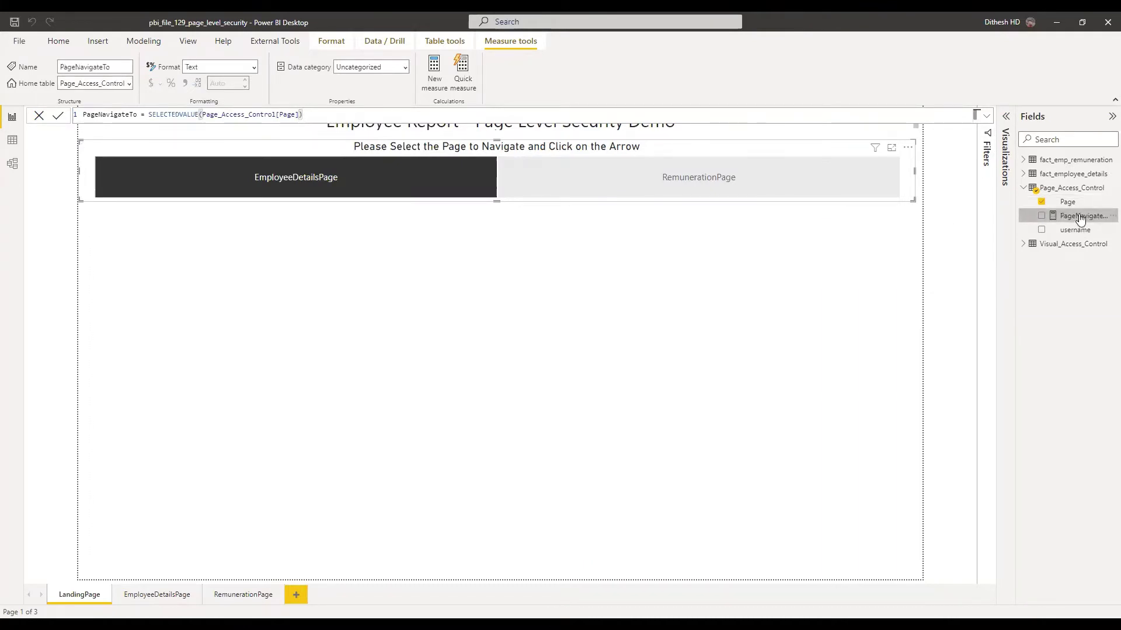
Show PageNavigateTo on a temporary Card visual.
left_click(1041, 217)
left_click(1005, 140)
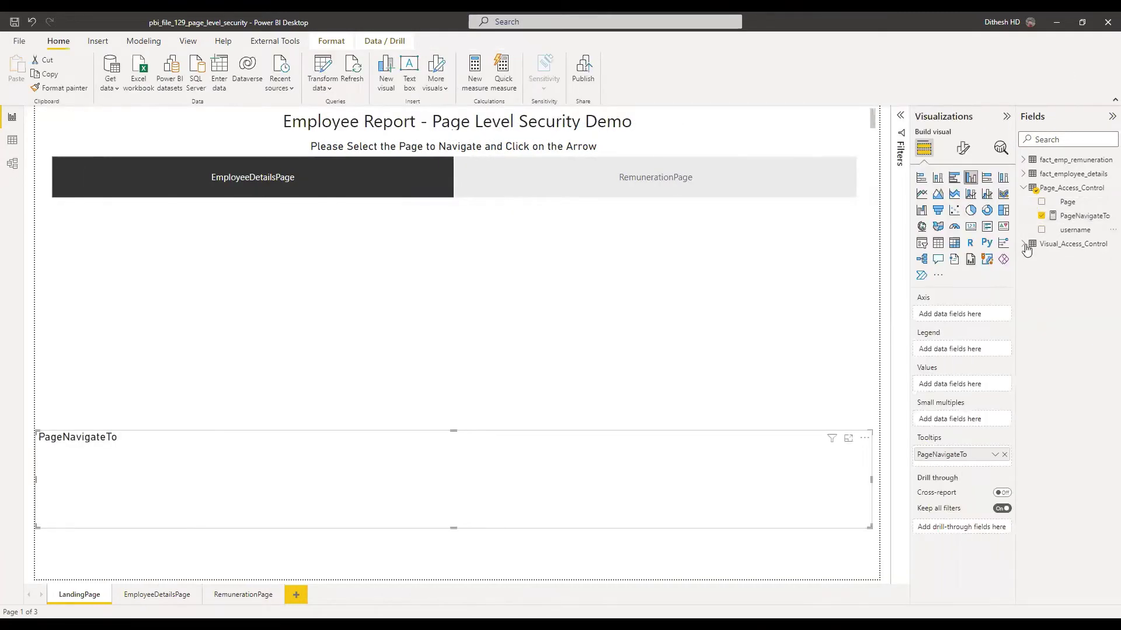
left_click(970, 227)
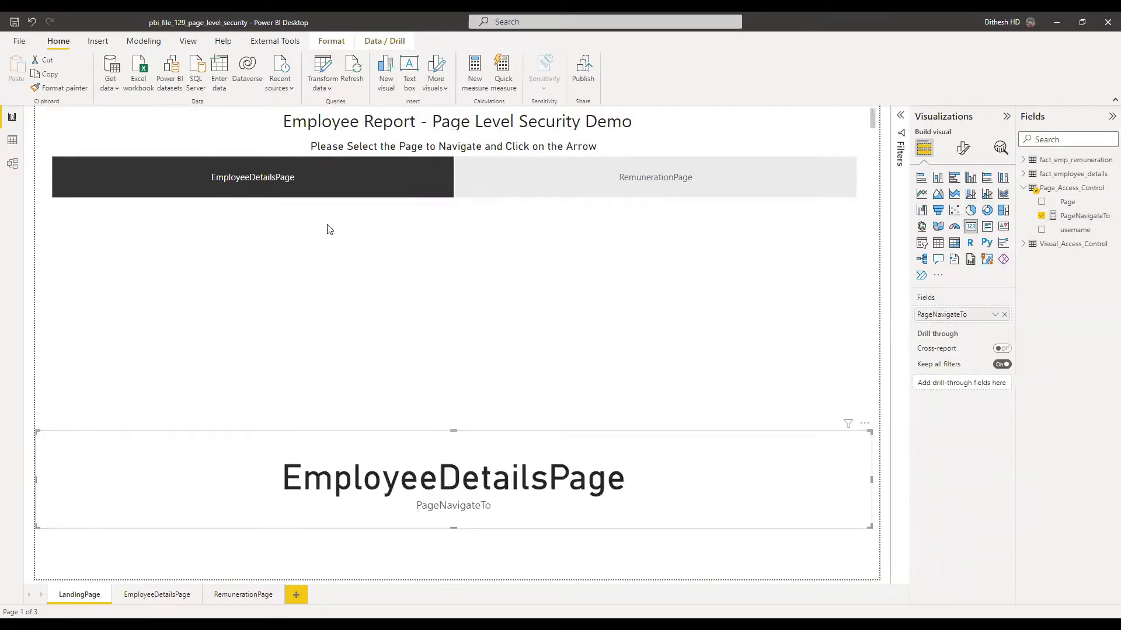
Test the card with EmployeeDetailsPage and RemunerationPage selections, then delete the card.
left_click(277, 195)
left_click(364, 169)
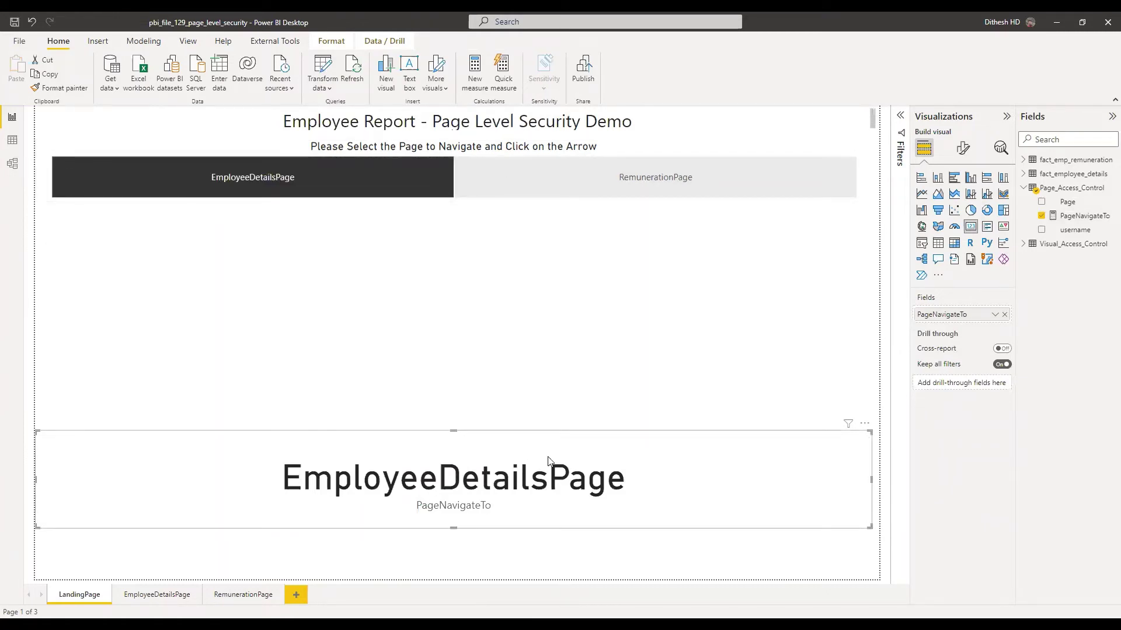
left_click(647, 183)
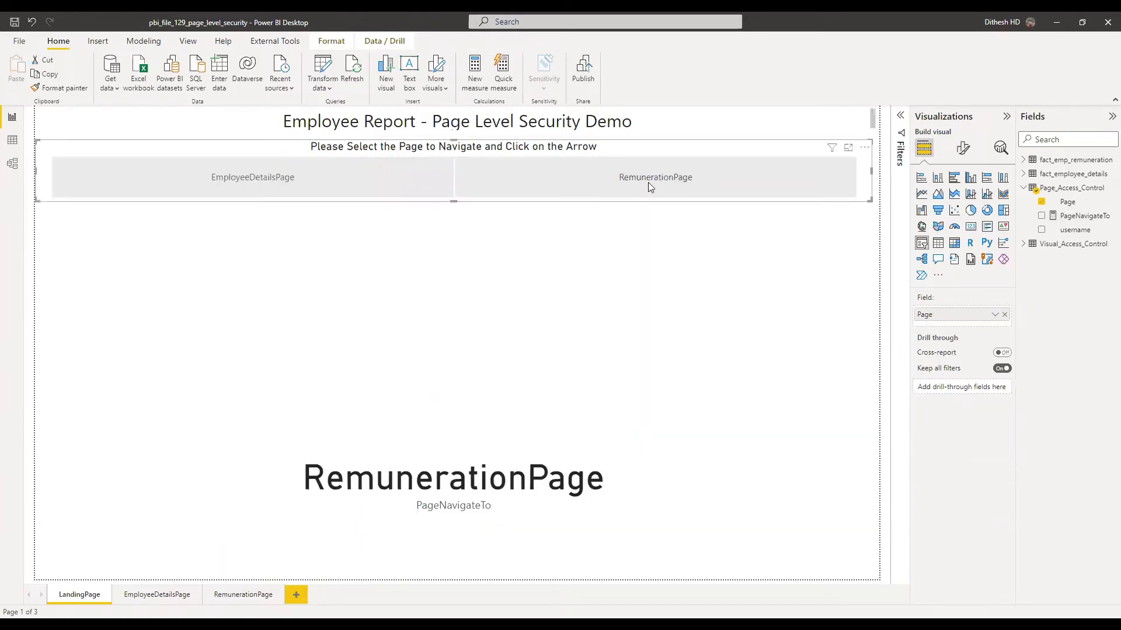
left_click(691, 439)
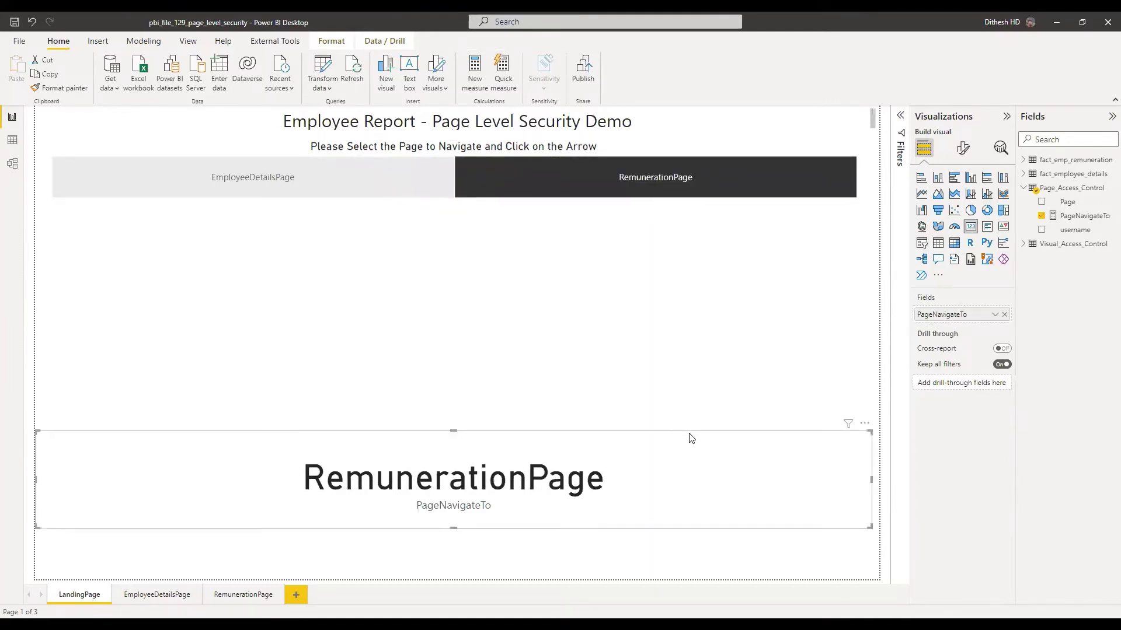
key("Delete")
left_click(352, 180)
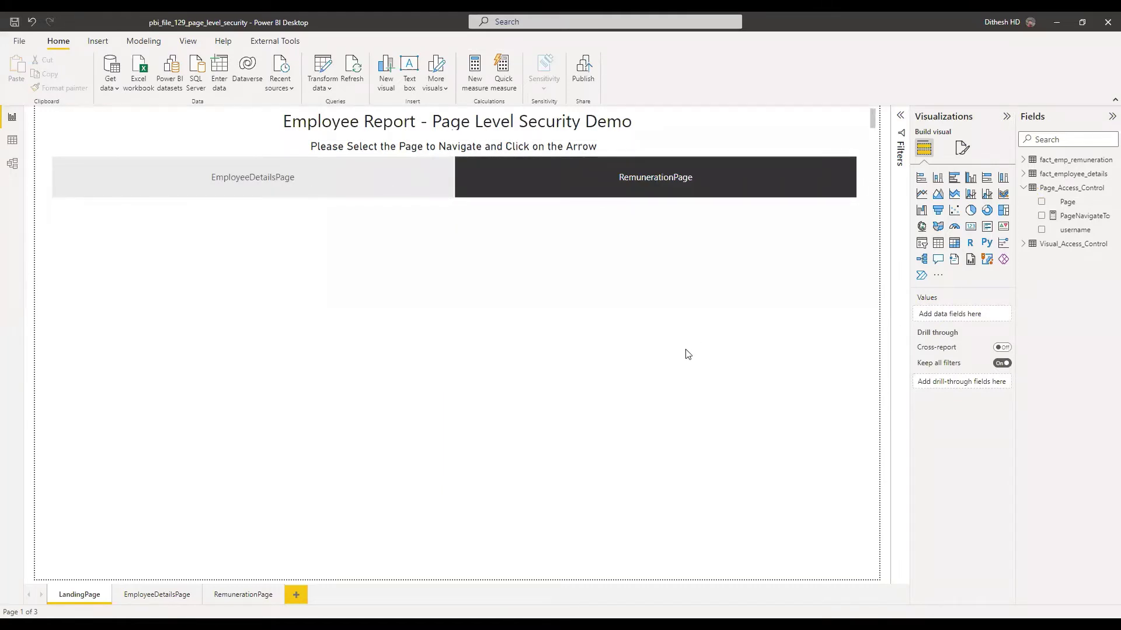
Insert a right block arrow shape and resize it small below the RemunerationPage tile.
left_click(104, 43)
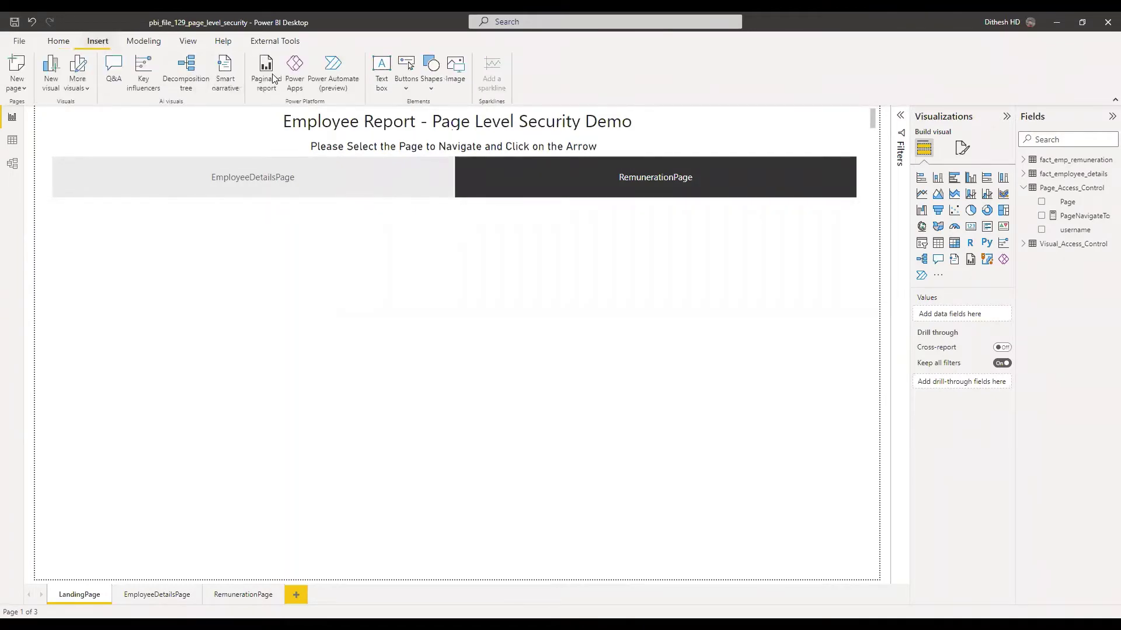
left_click(432, 88)
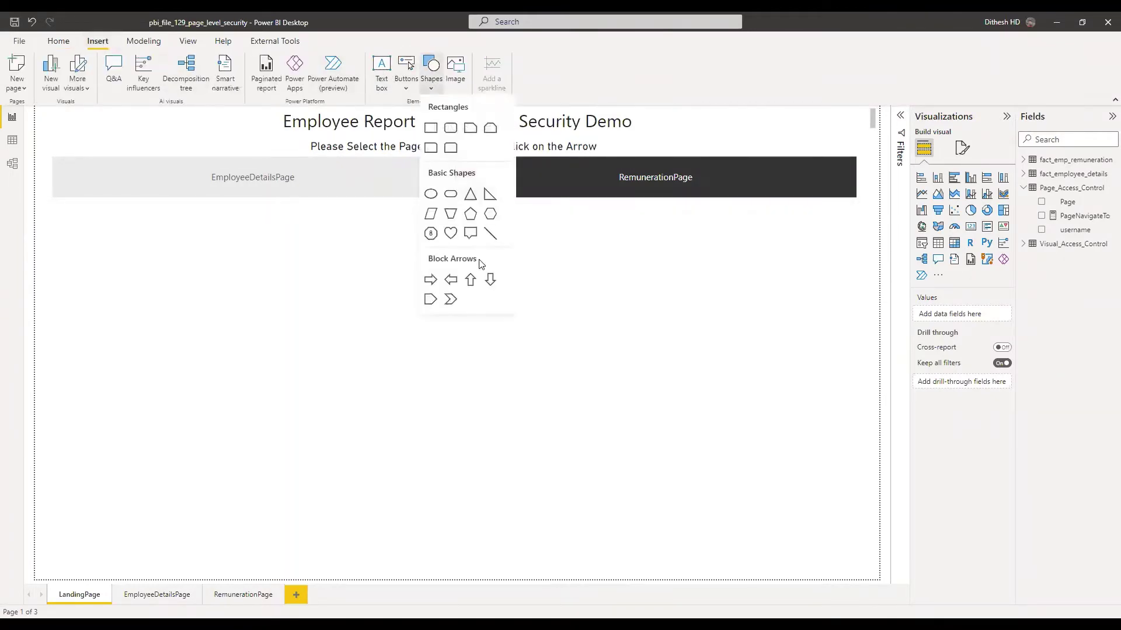
left_click(441, 283)
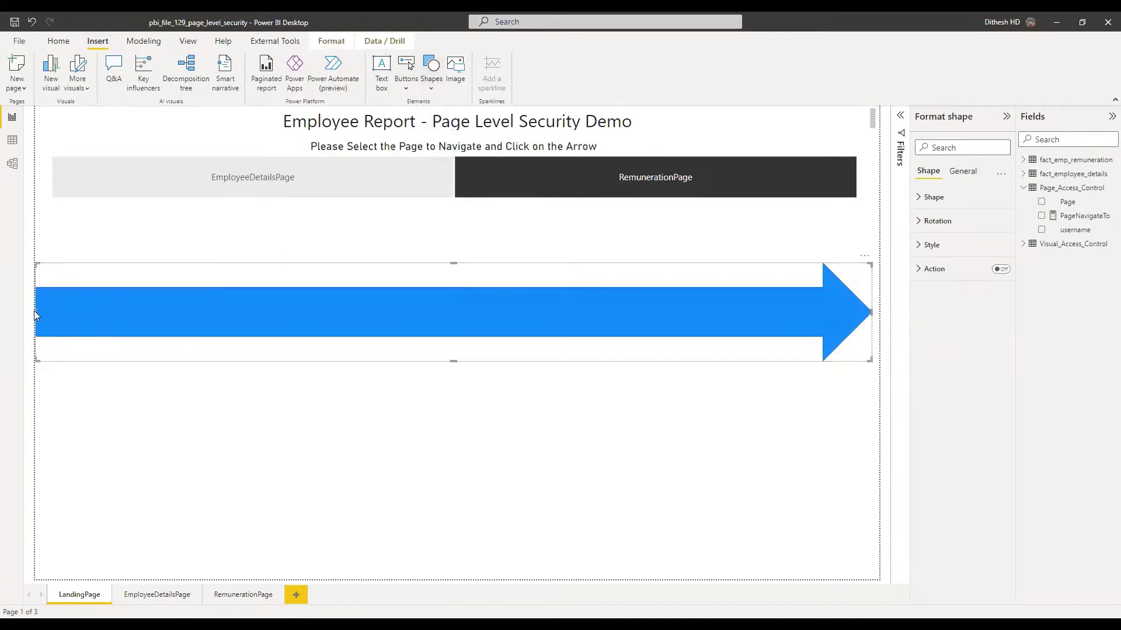
left_click_drag(35, 314, 767, 268)
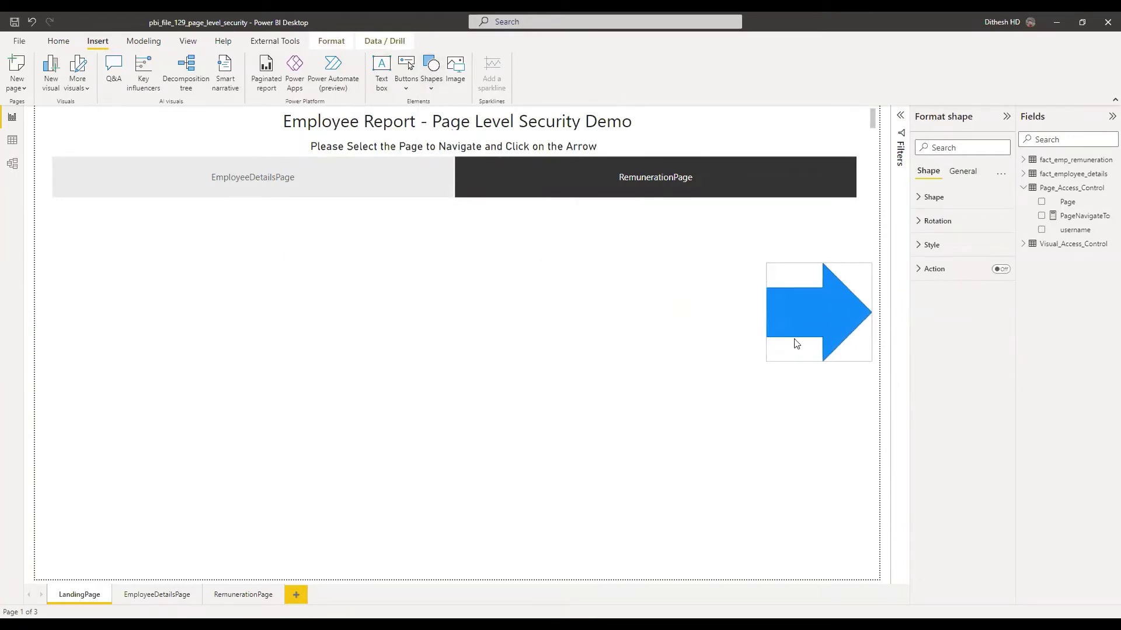
left_click_drag(822, 362, 813, 207)
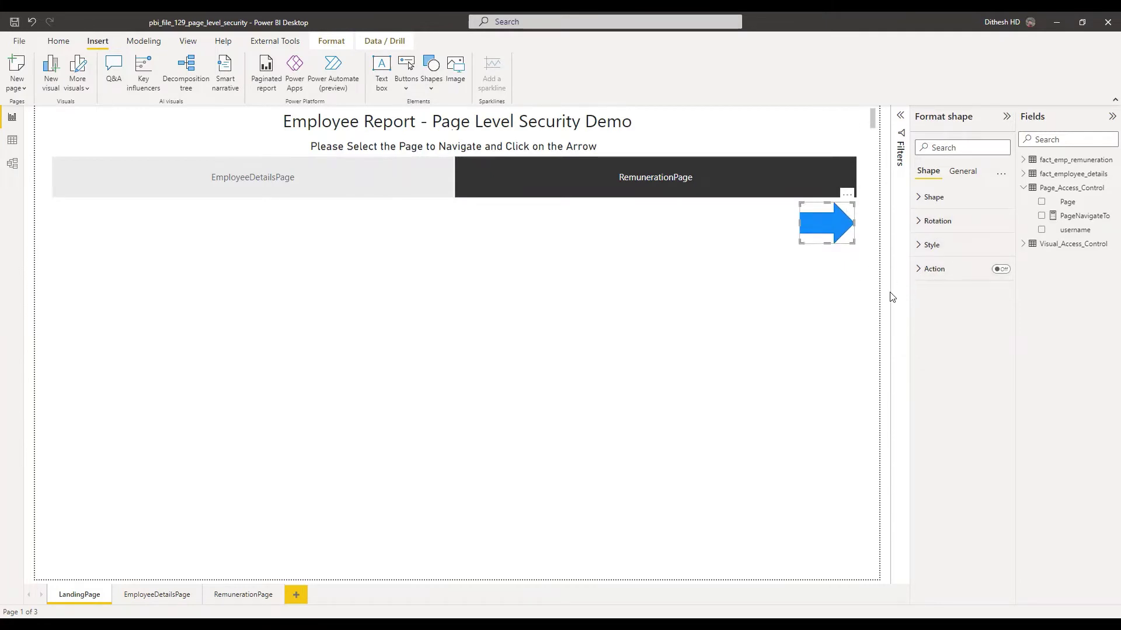
Turn on the arrow's action and set its type to Page navigation.
left_click(1001, 271)
left_click(917, 270)
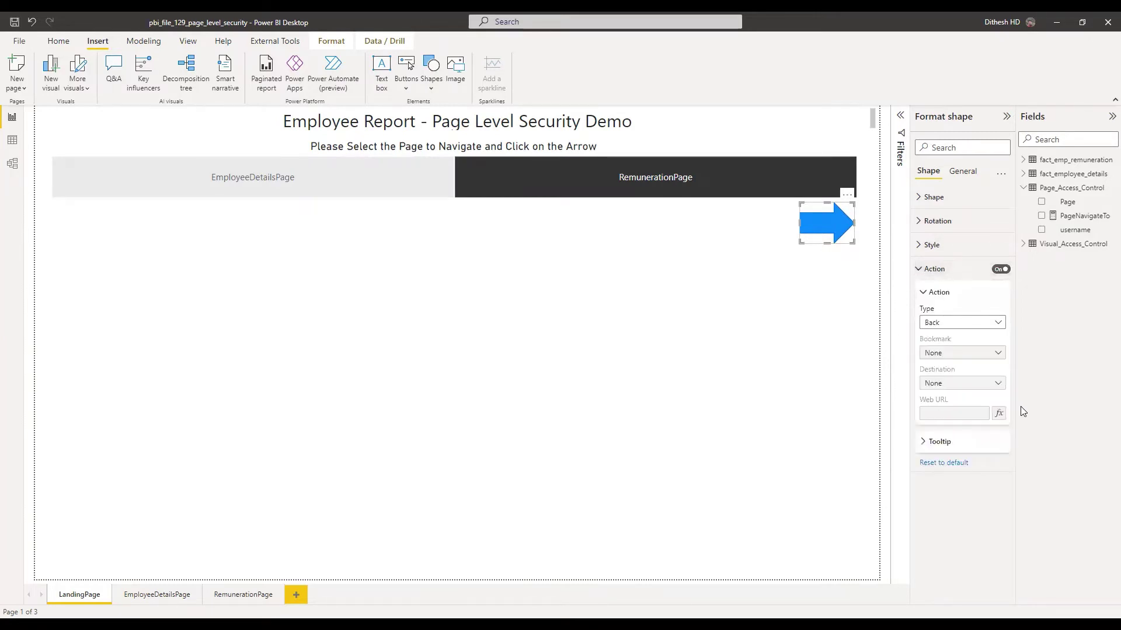
left_click(998, 324)
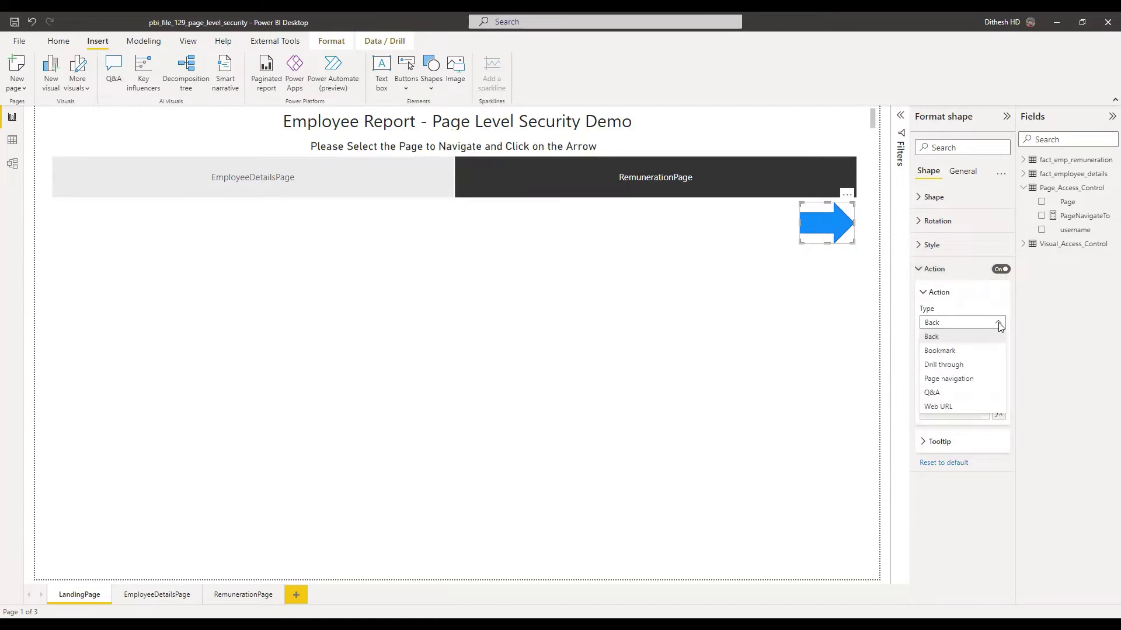
left_click(961, 379)
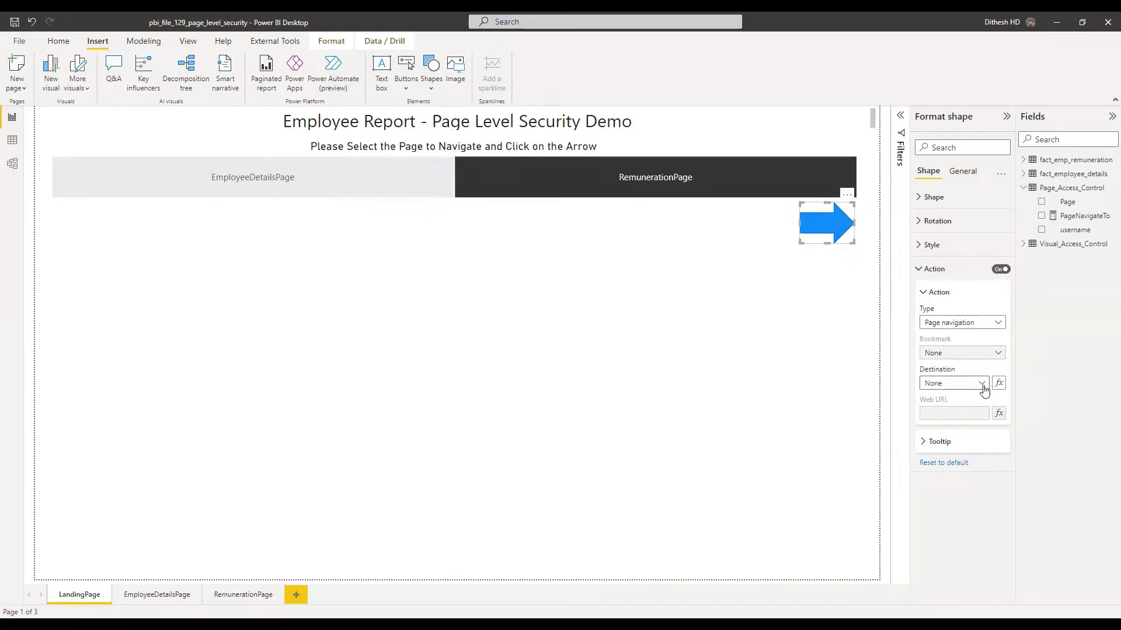
left_click(983, 385)
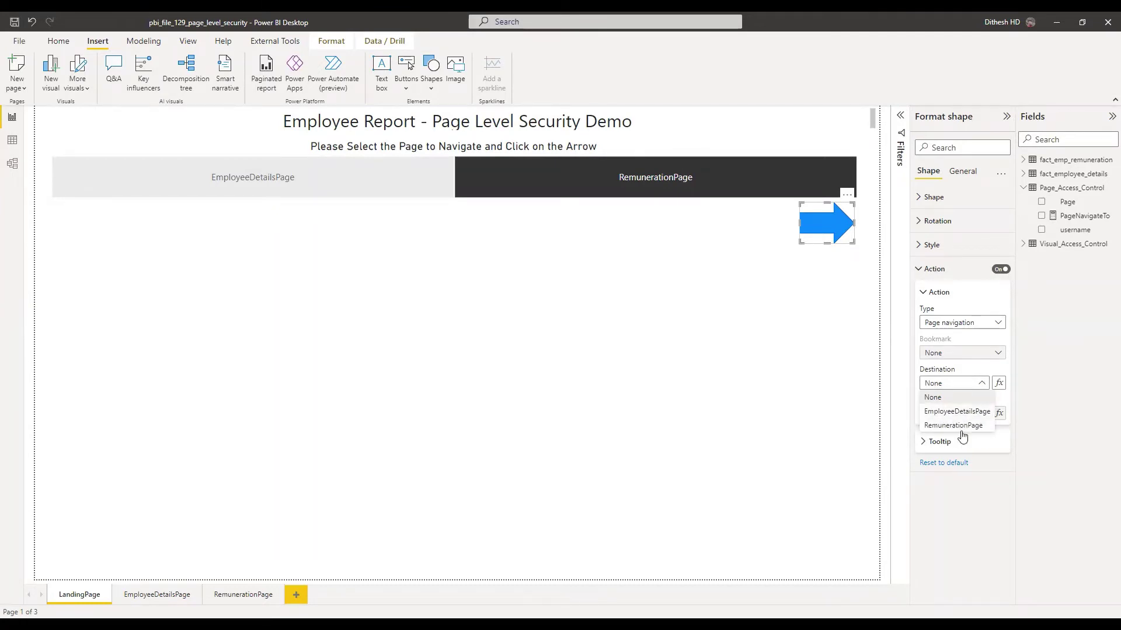
left_click(962, 369)
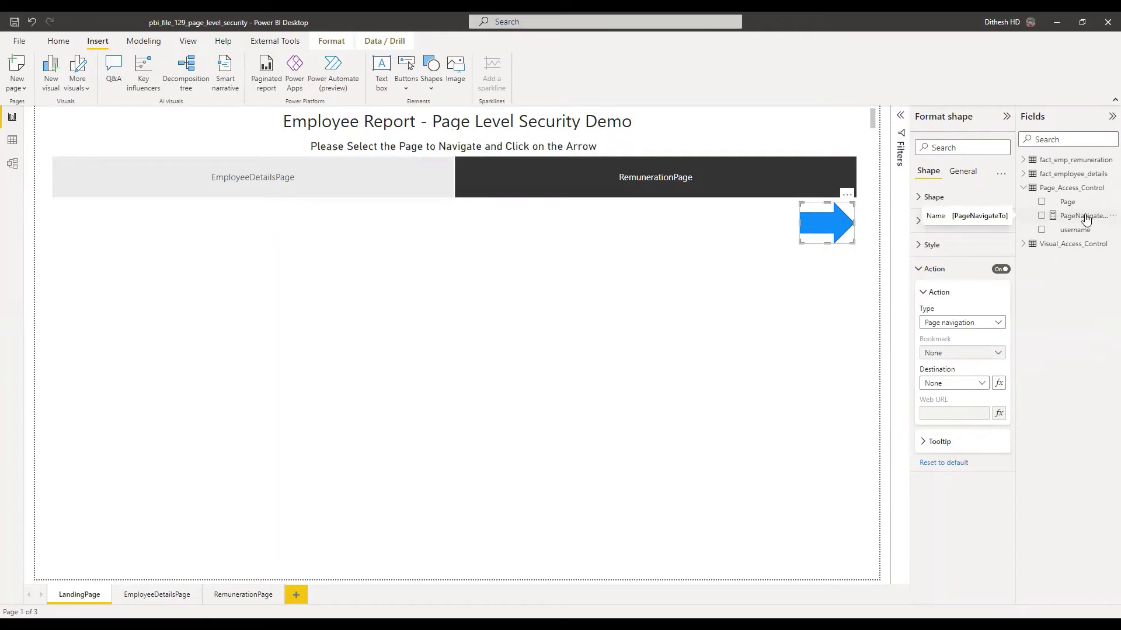
Base the navigation destination on the PageNavigateTo field value.
left_click(1000, 386)
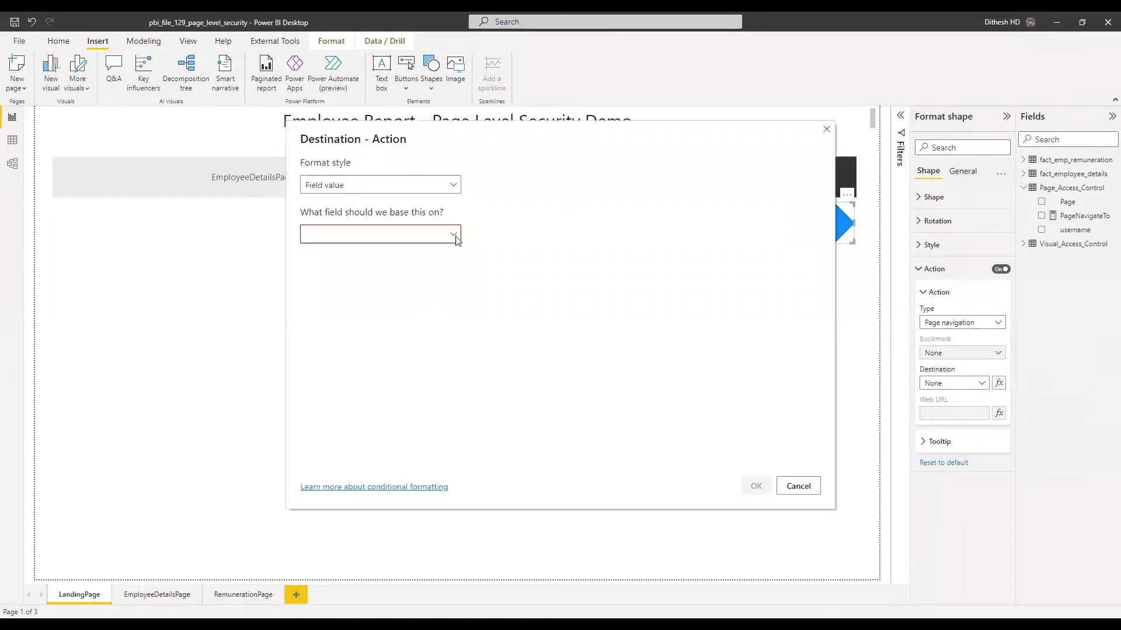
left_click(453, 236)
left_click(309, 303)
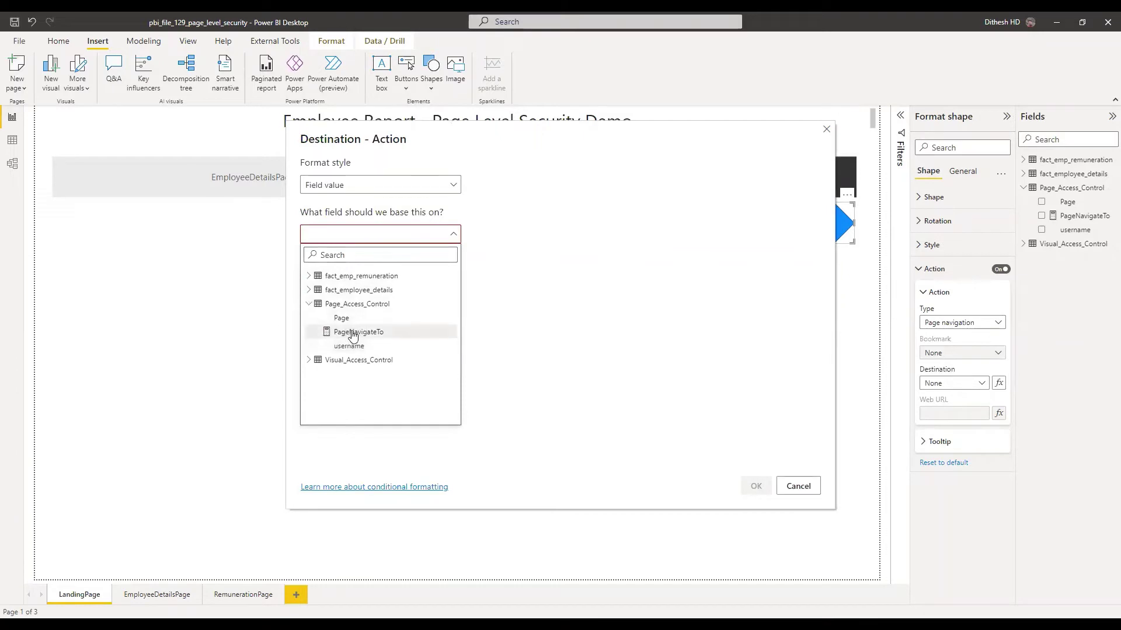
left_click(353, 333)
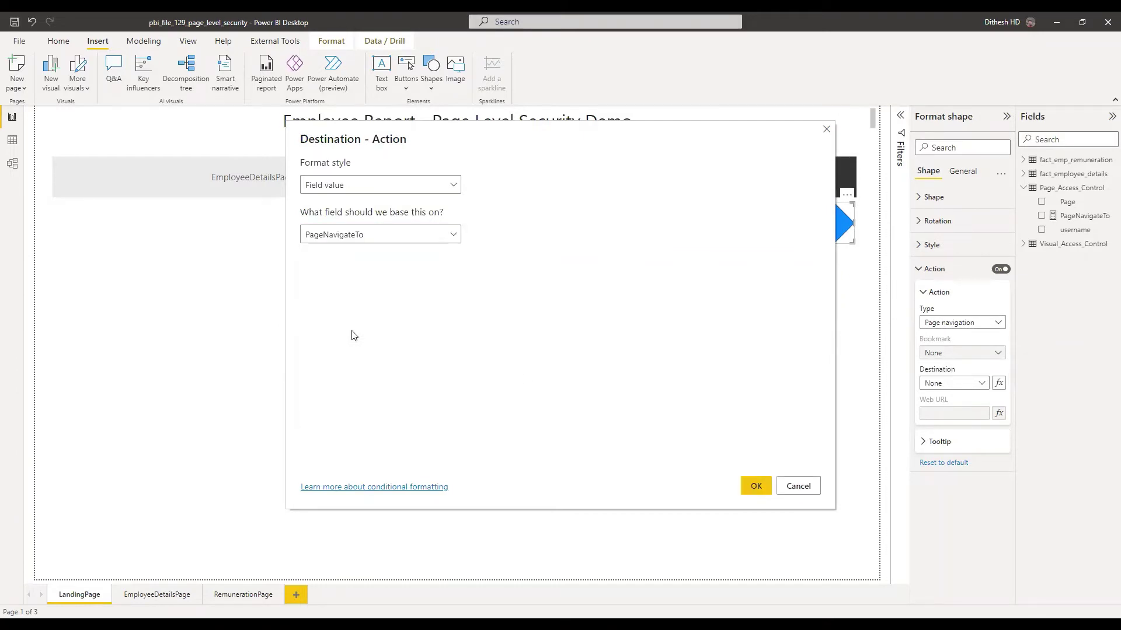
left_click(753, 487)
left_click(843, 272)
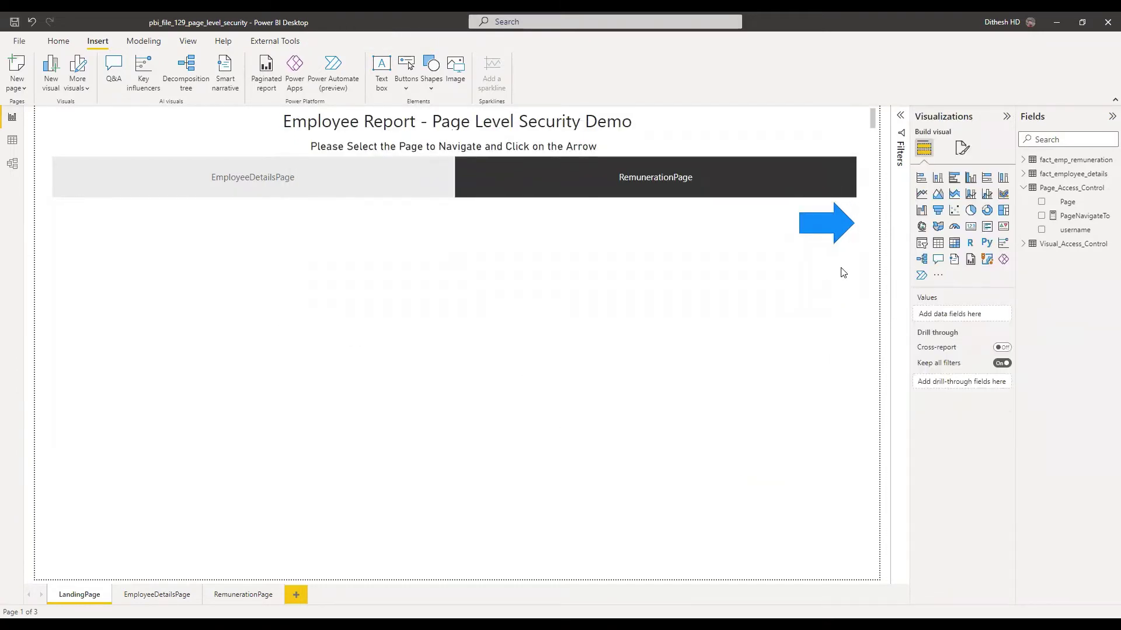
Test the arrow's navigation, including with EmployeeDetailsPage chosen in the slicer, returning to LandingPage after each jump.
left_click(826, 230, "ctrl")
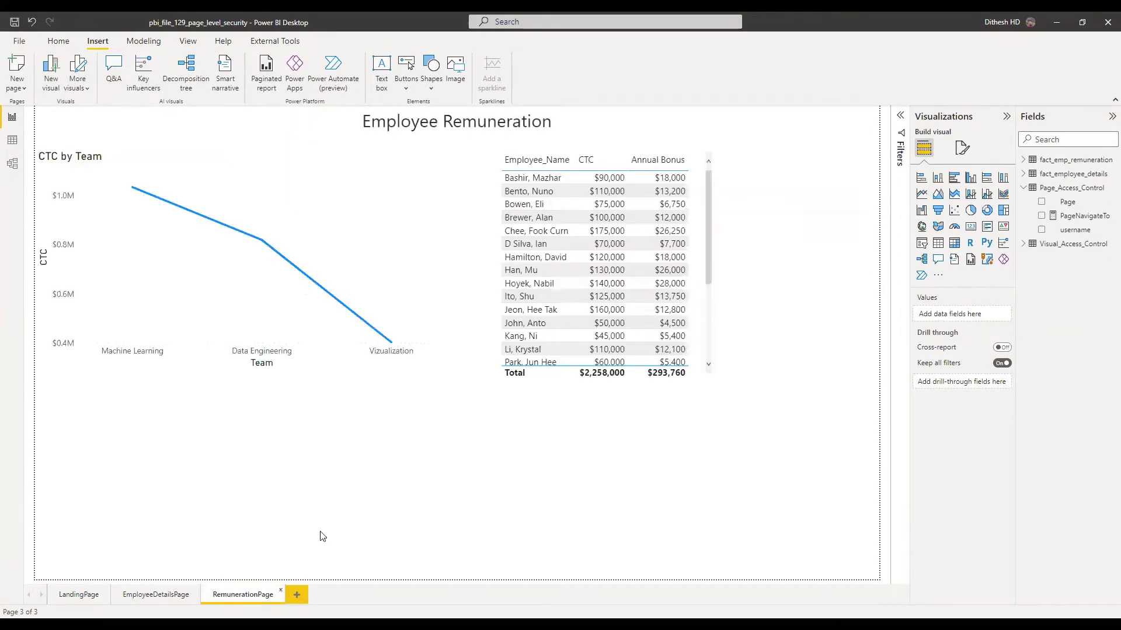
left_click(74, 600)
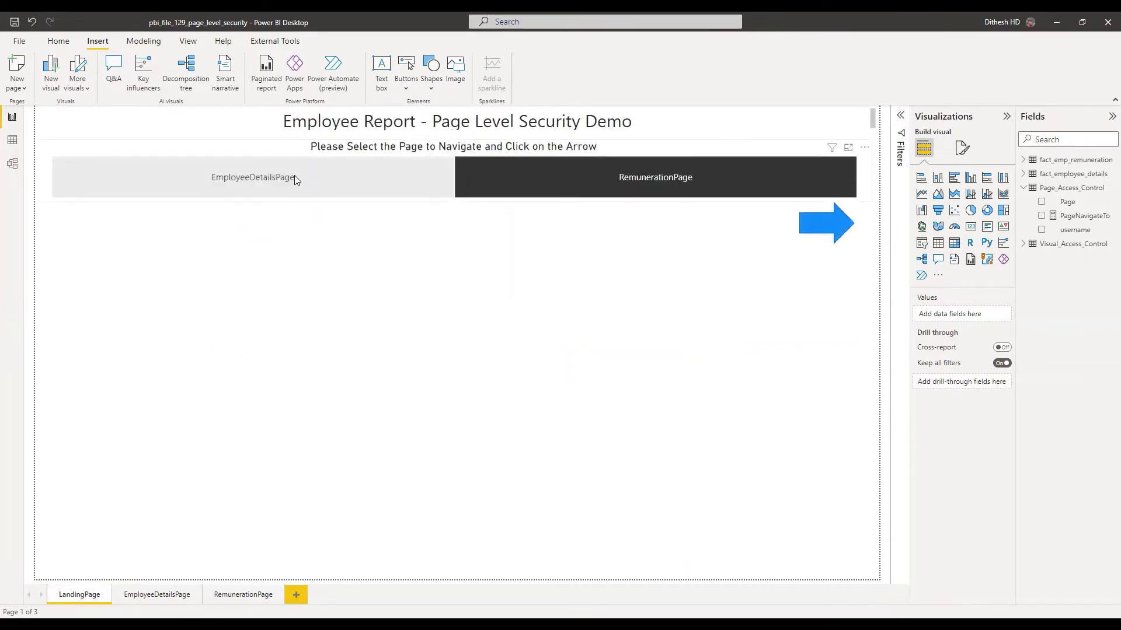
left_click(294, 178)
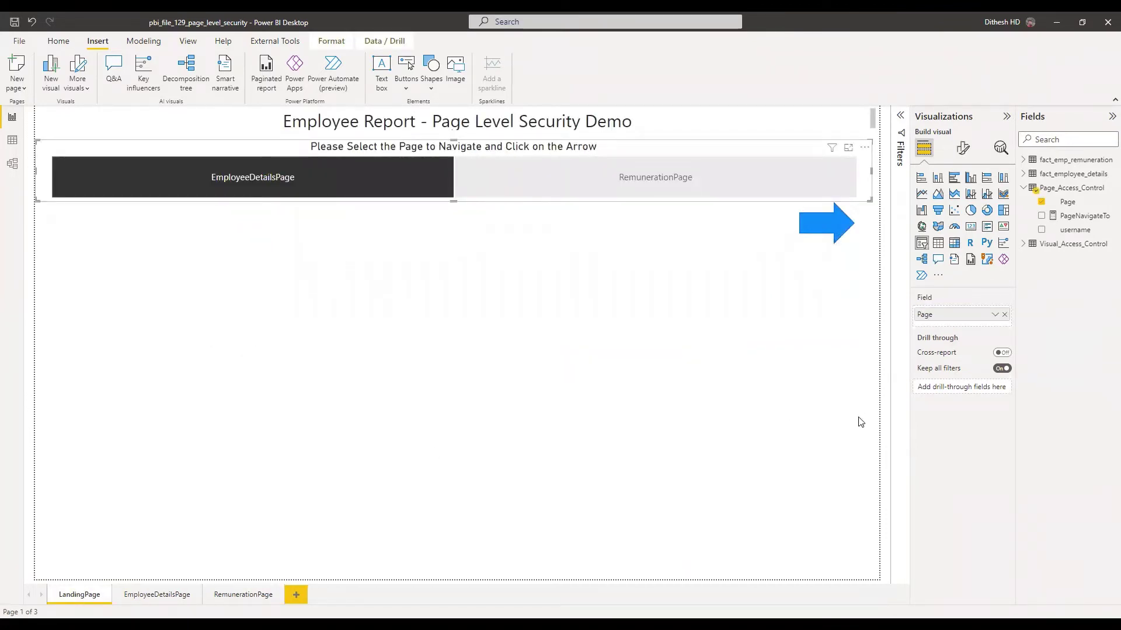
left_click(830, 227, "ctrl")
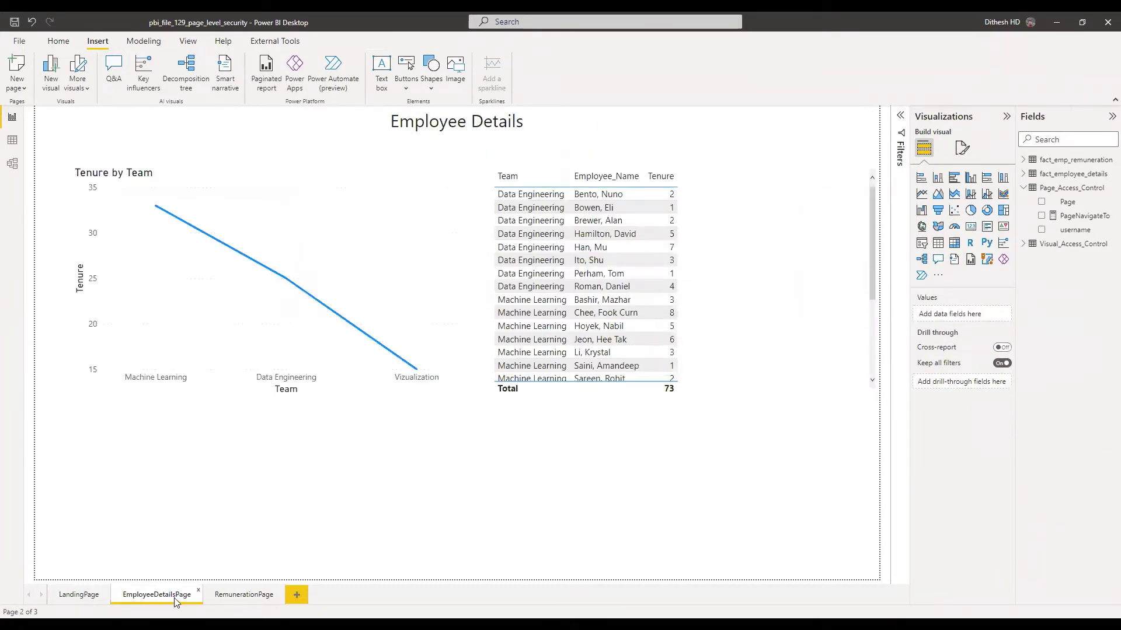
left_click(74, 599)
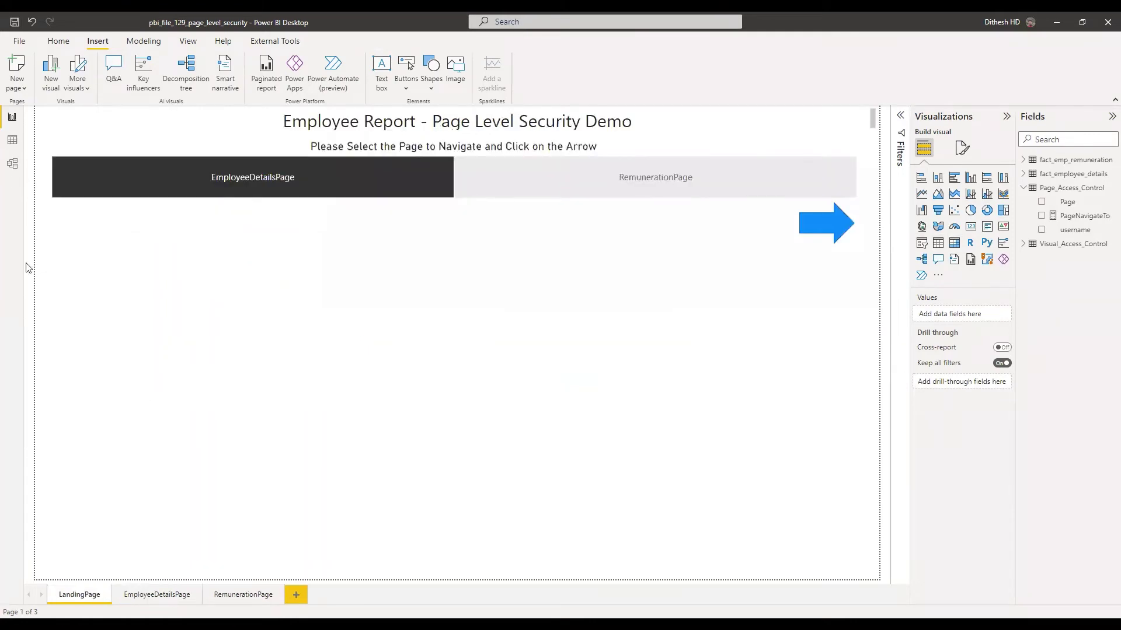
Hide the EmployeeDetailsPage and RemunerationPage tabs, then go back to LandingPage.
right_click(146, 600)
left_click(164, 584)
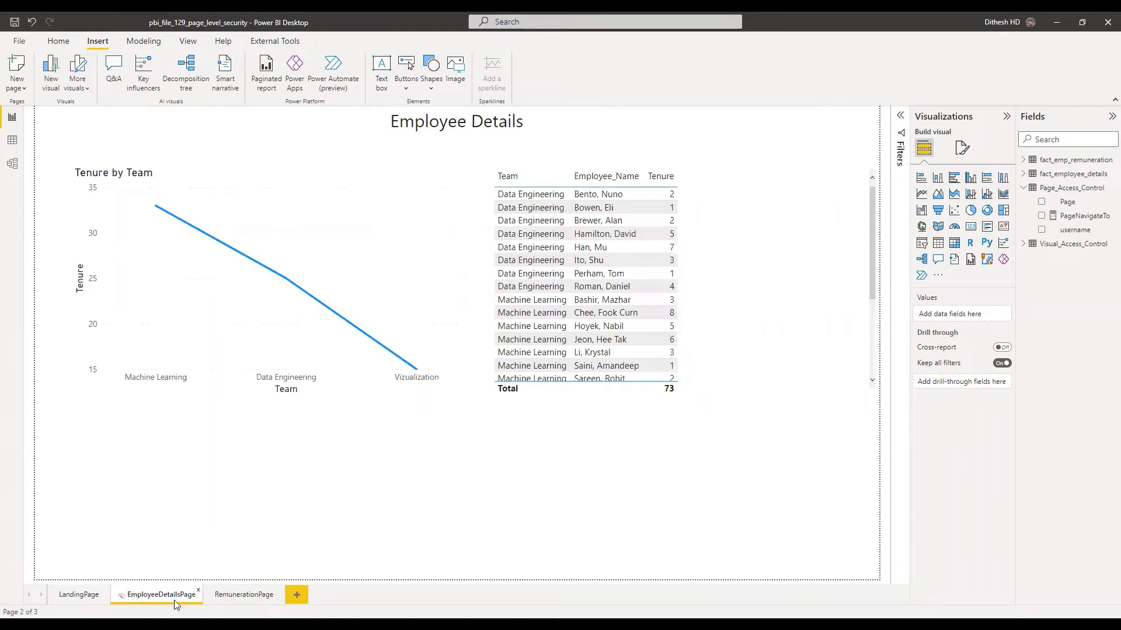
left_click(239, 602)
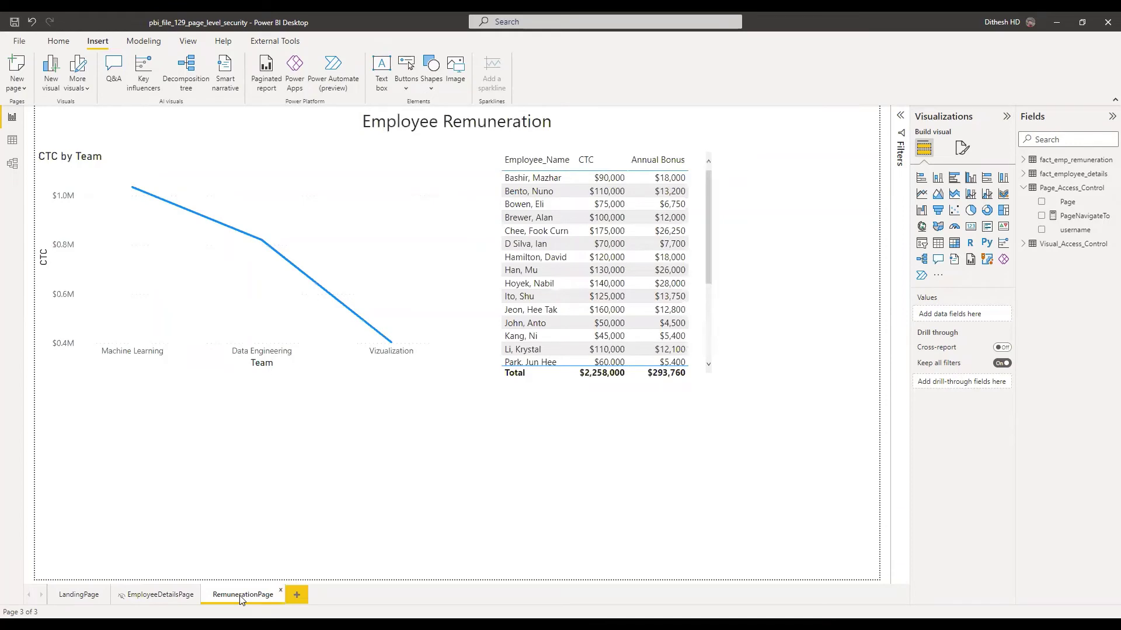
left_click(74, 597)
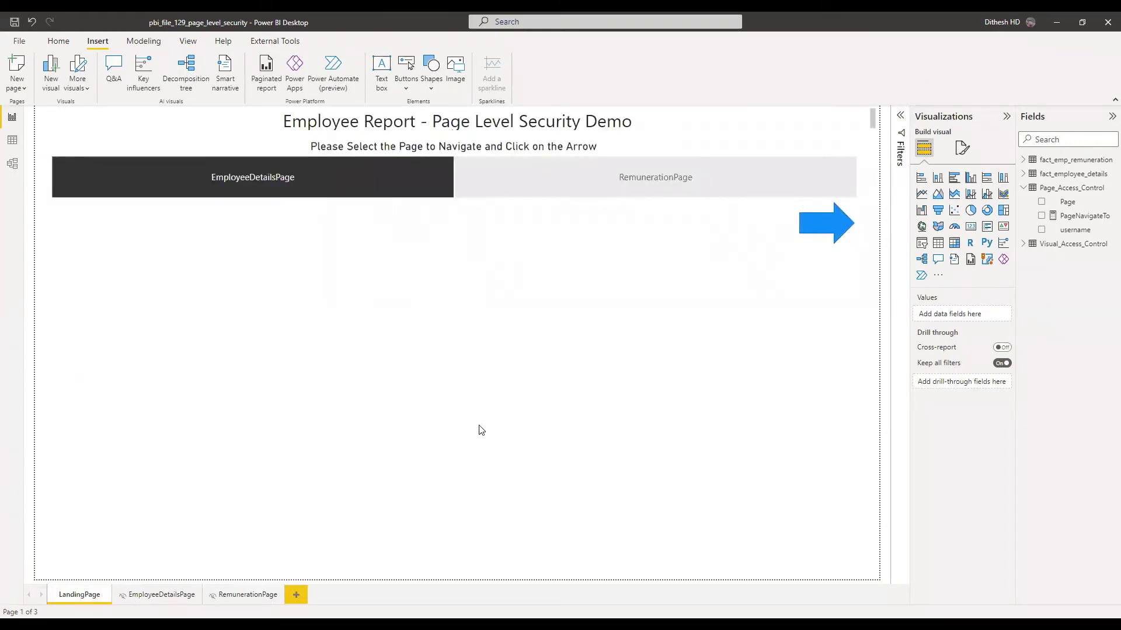
Toggle the EmployeeDetailsPage choice in the landing page slicer, leaving it cleared.
left_click(237, 165)
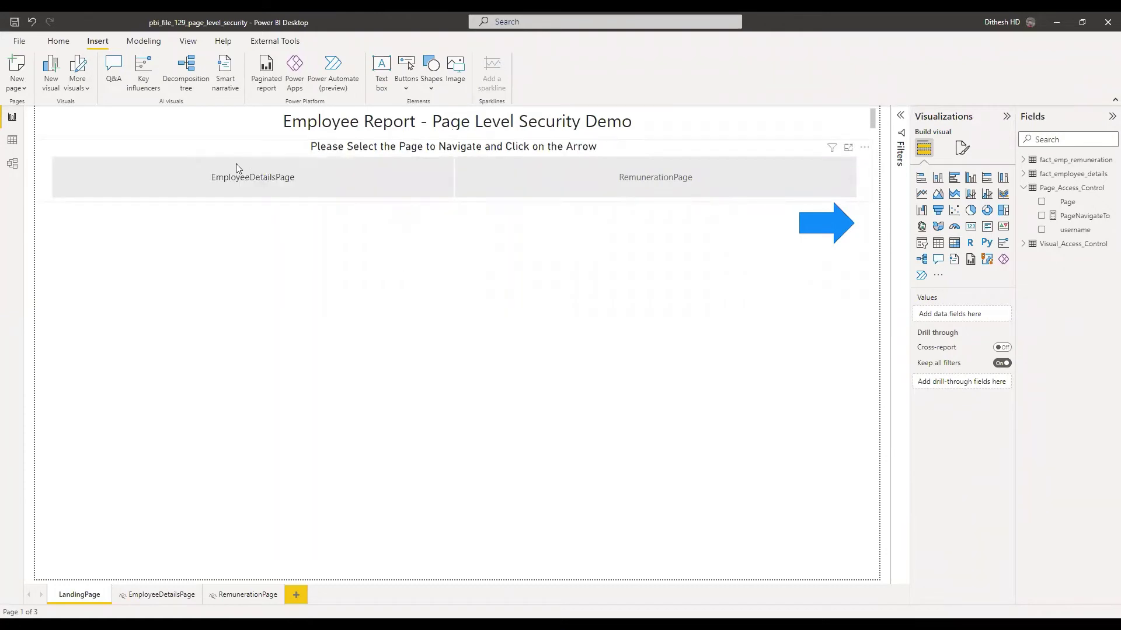
left_click(266, 180)
left_click(292, 176)
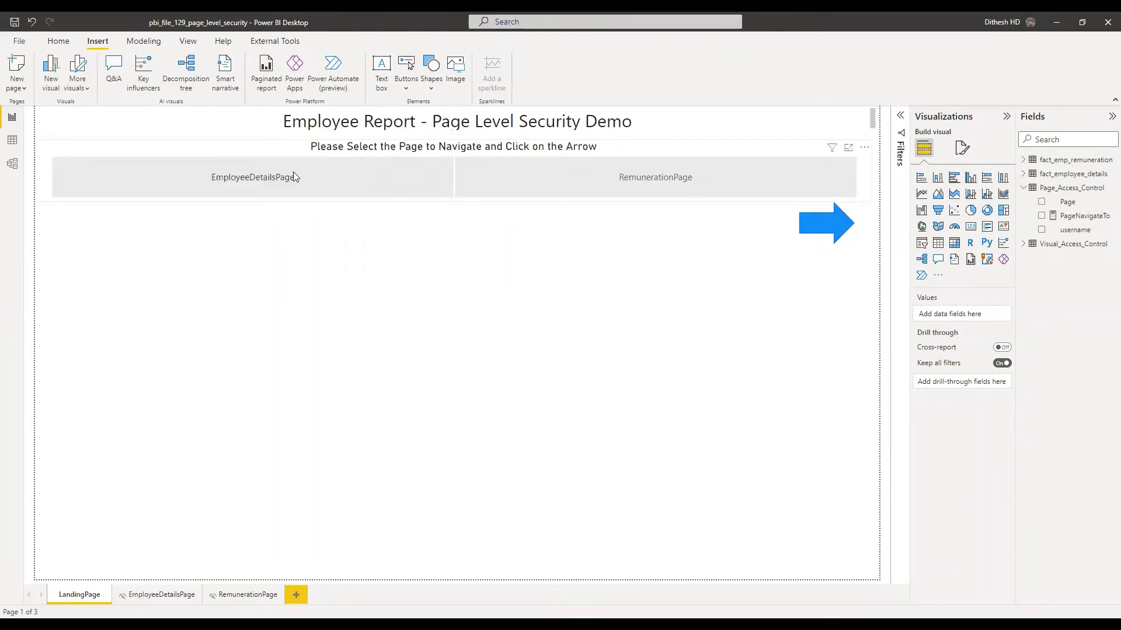
left_click(360, 180)
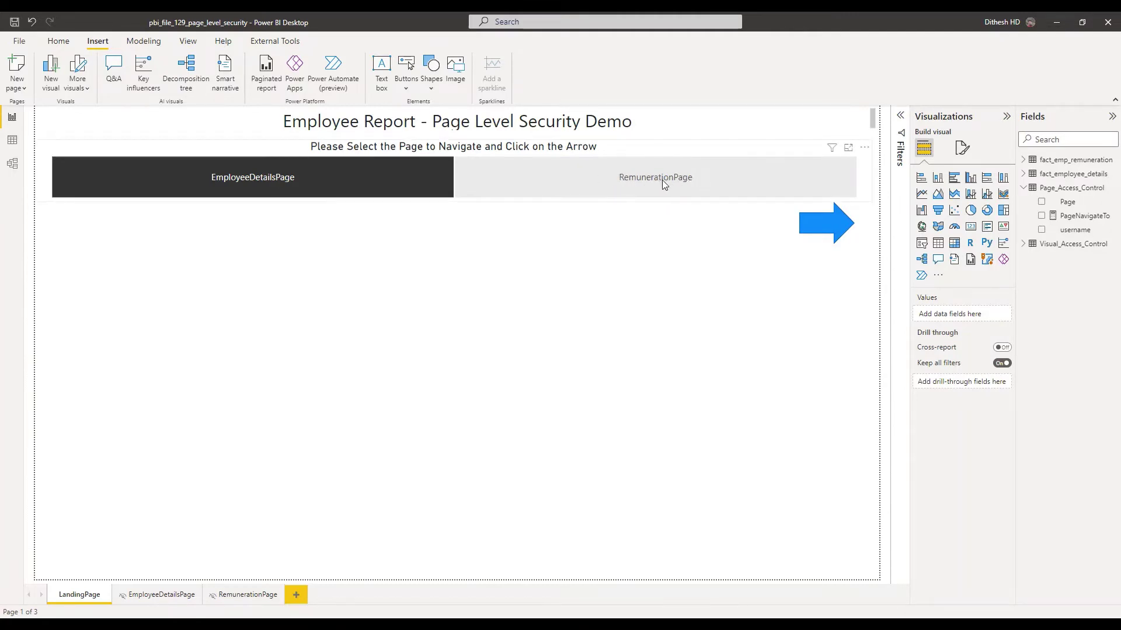
left_click(641, 150)
left_click(352, 170)
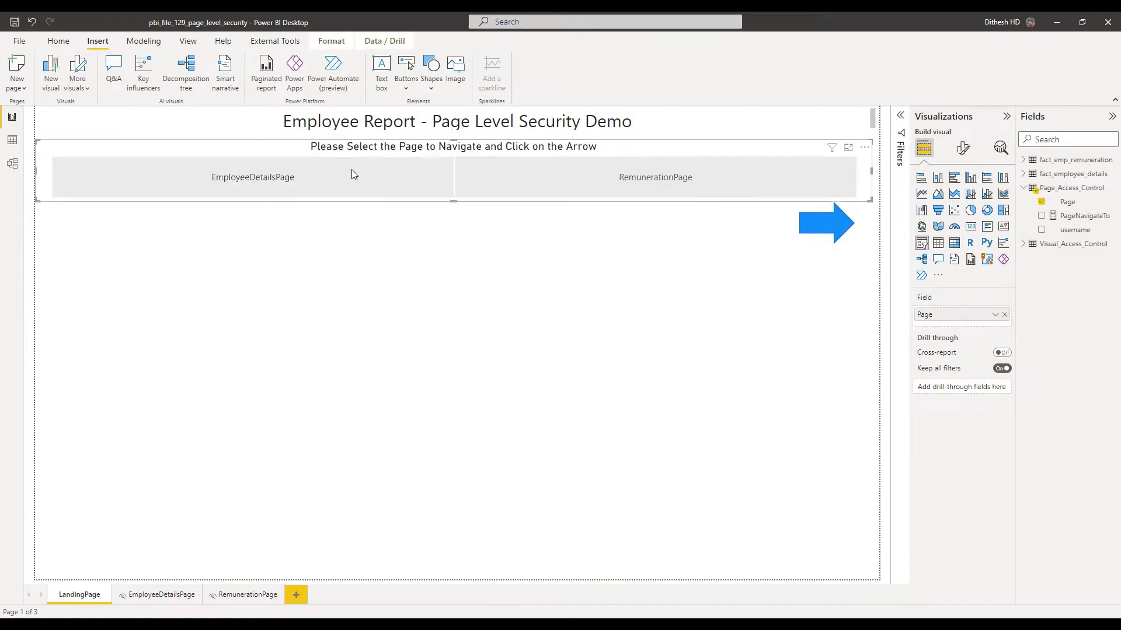
left_click(351, 170)
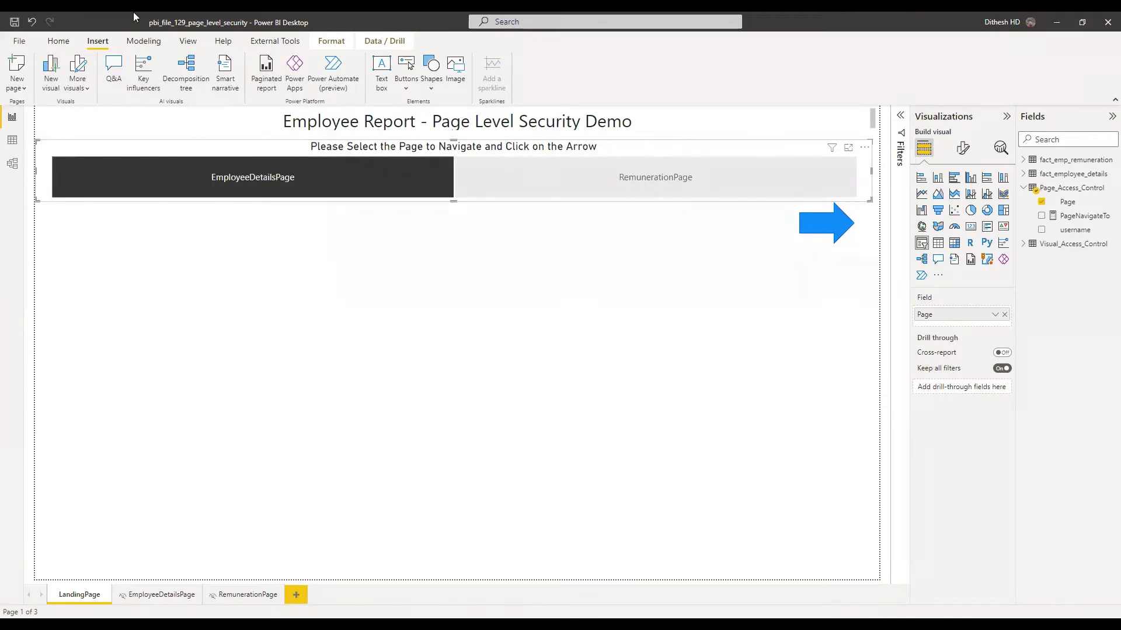
Create a new security role in Manage roles and name it PageAccess.
left_click(143, 41)
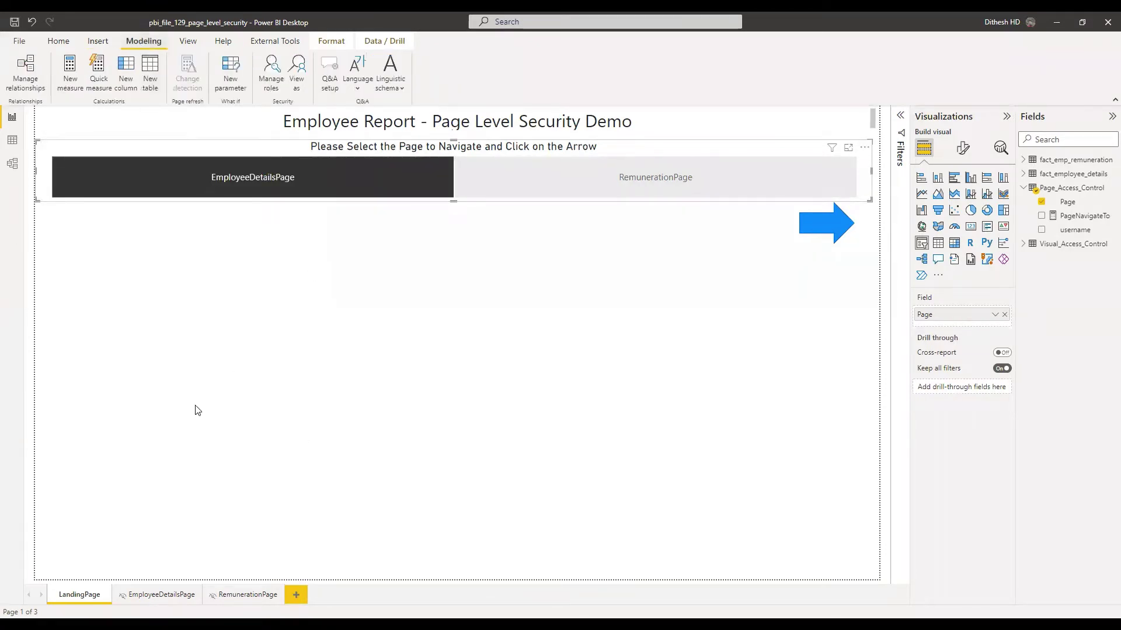
left_click(270, 79)
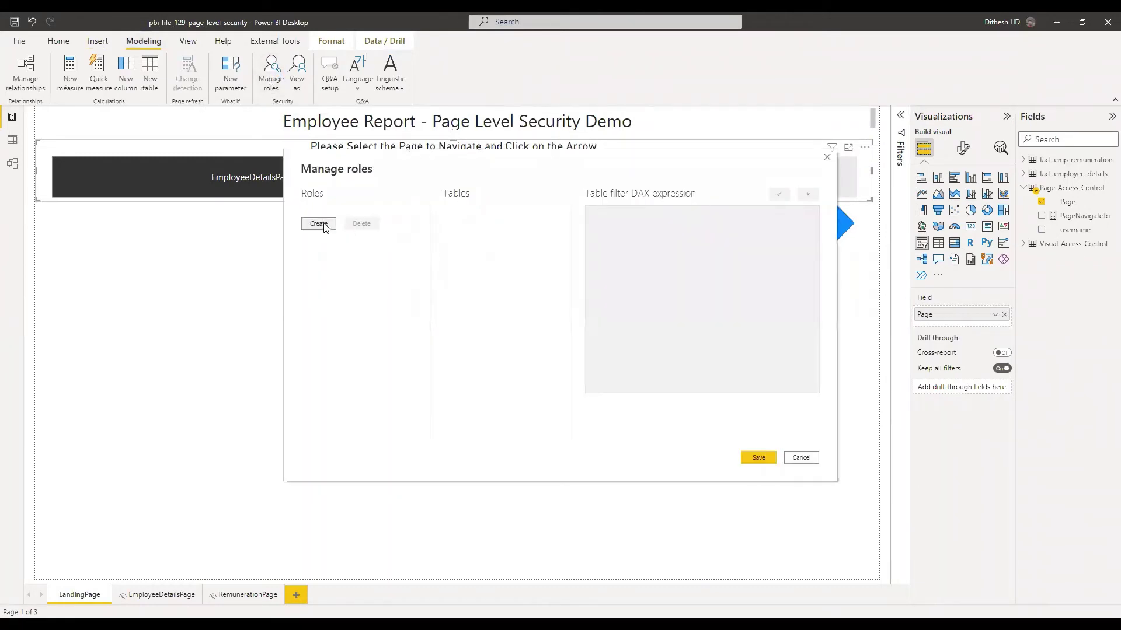
left_click(319, 223)
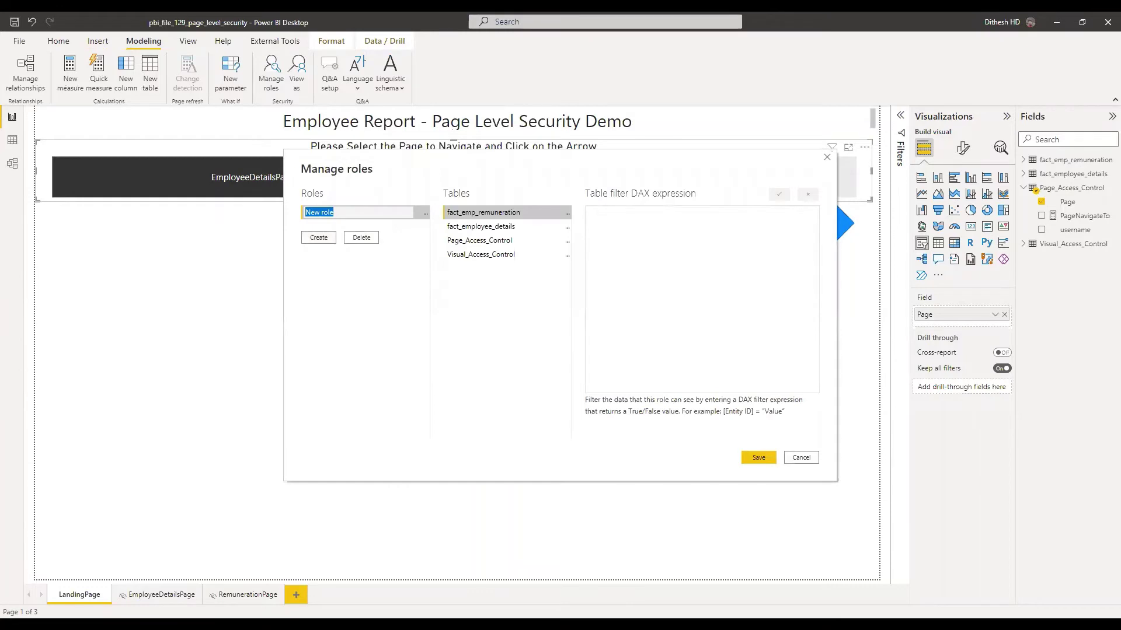
key("Return")
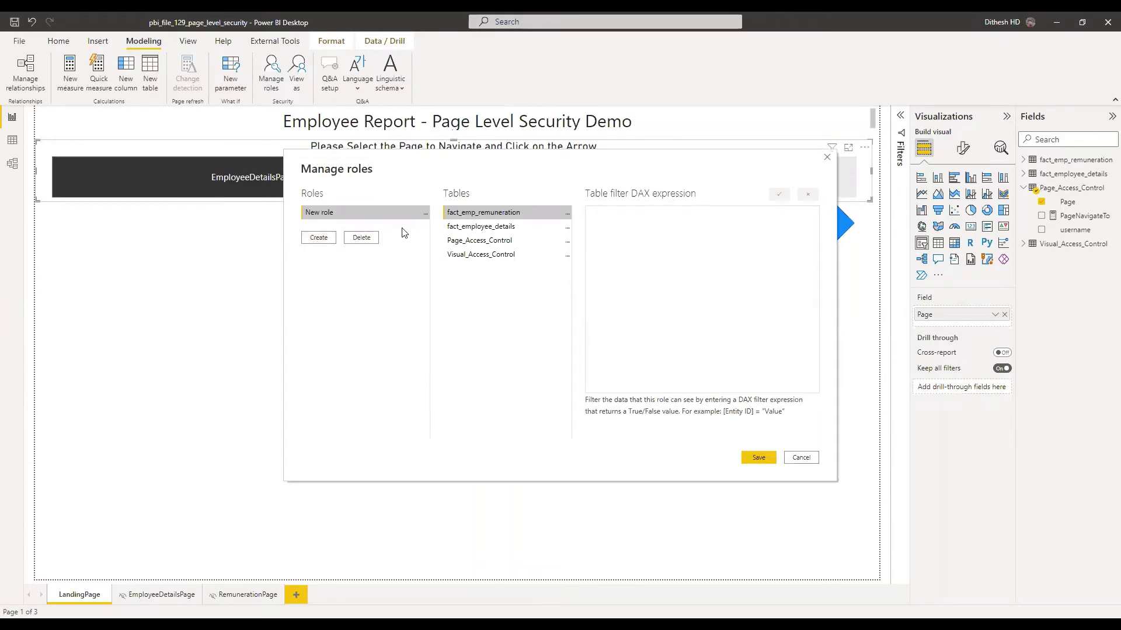
left_click(425, 213)
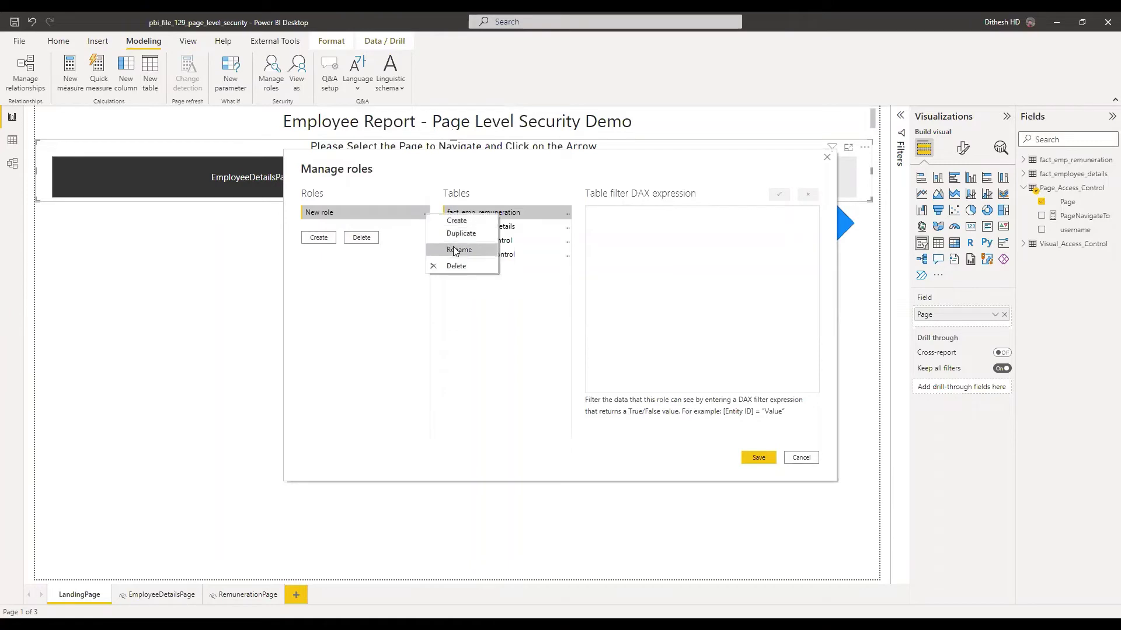
left_click(443, 250)
type("PageAccess")
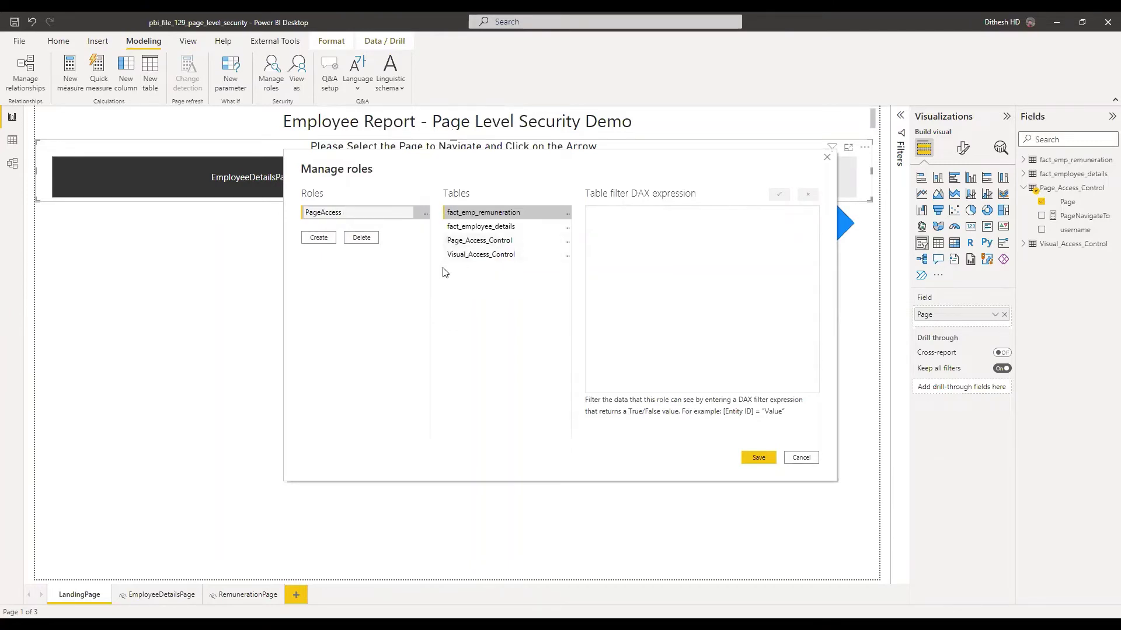
key("Return")
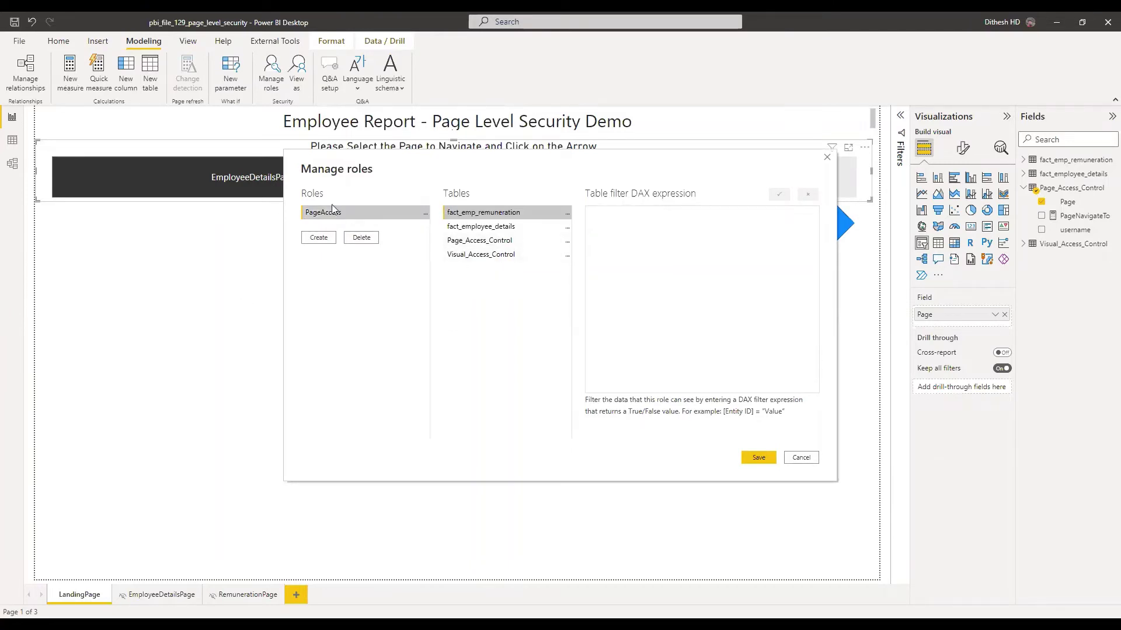
Filter Page_Access_Control with [username] = USERPRINCIPALNAME() and save the role.
left_click(471, 243)
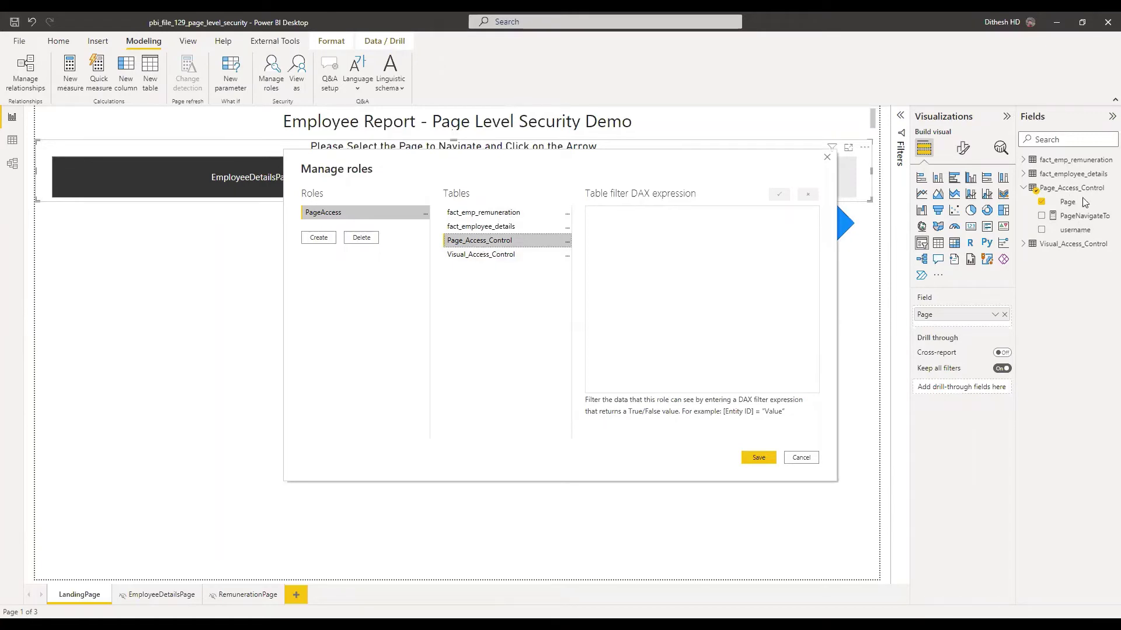
left_click(568, 242)
mouse_move(600, 250)
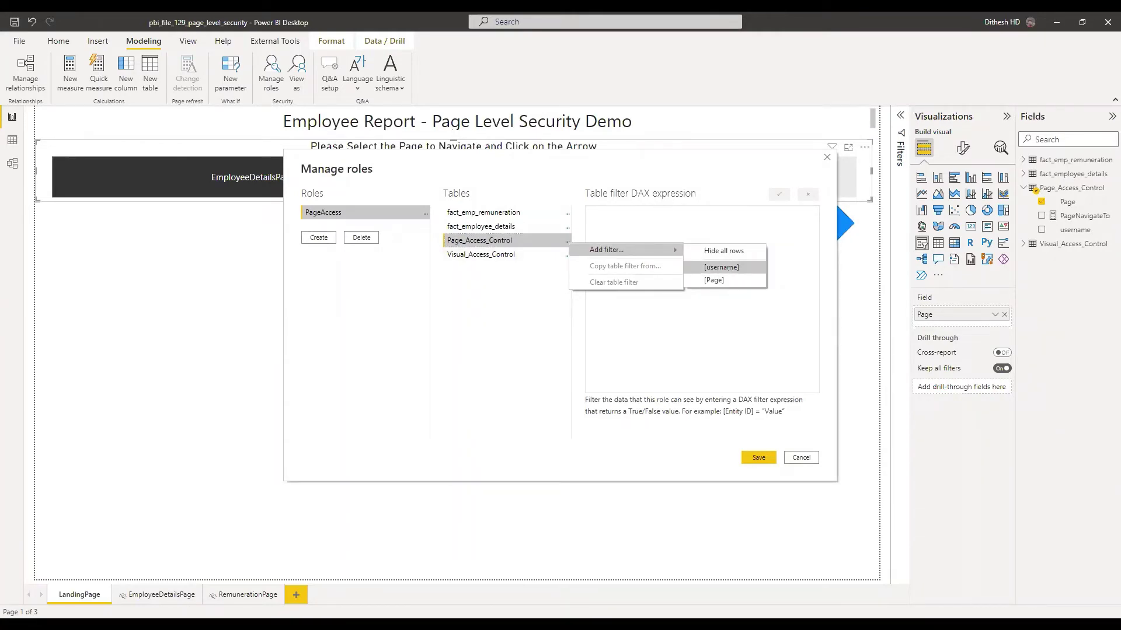
left_click(721, 267)
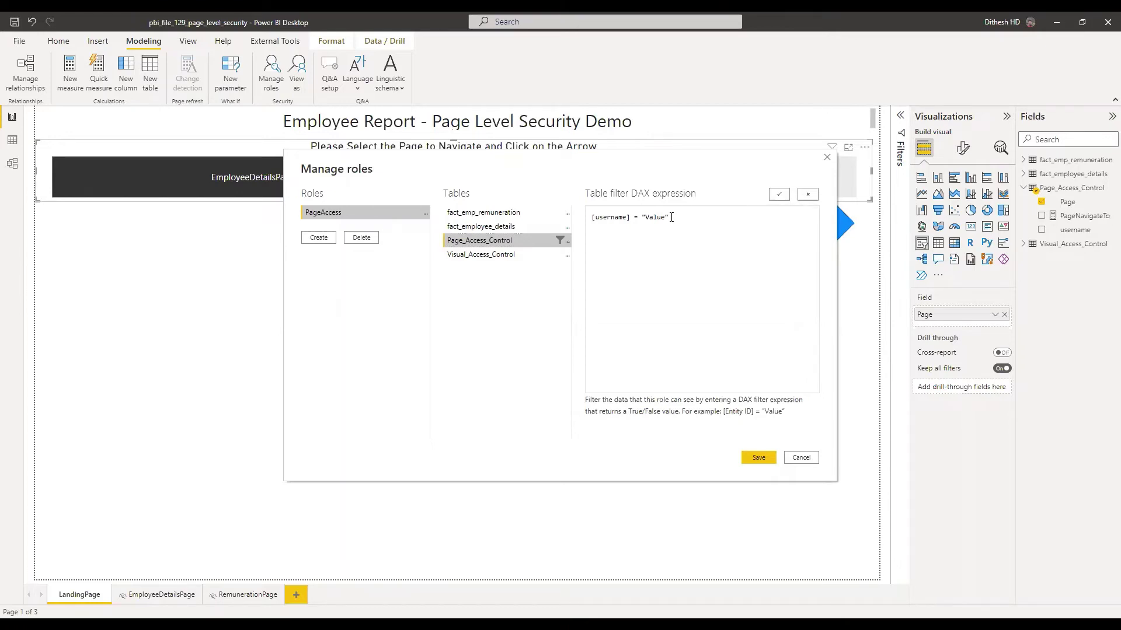
double_click(644, 216)
type("USERPRINCIPALNAME()")
left_click(766, 461)
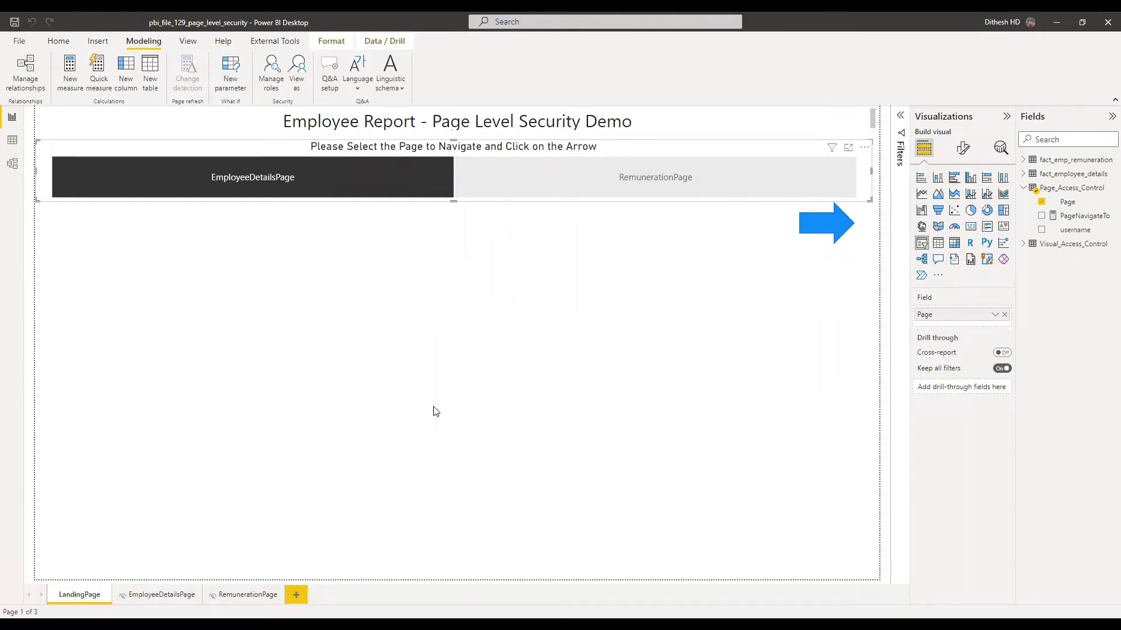
left_click(347, 234)
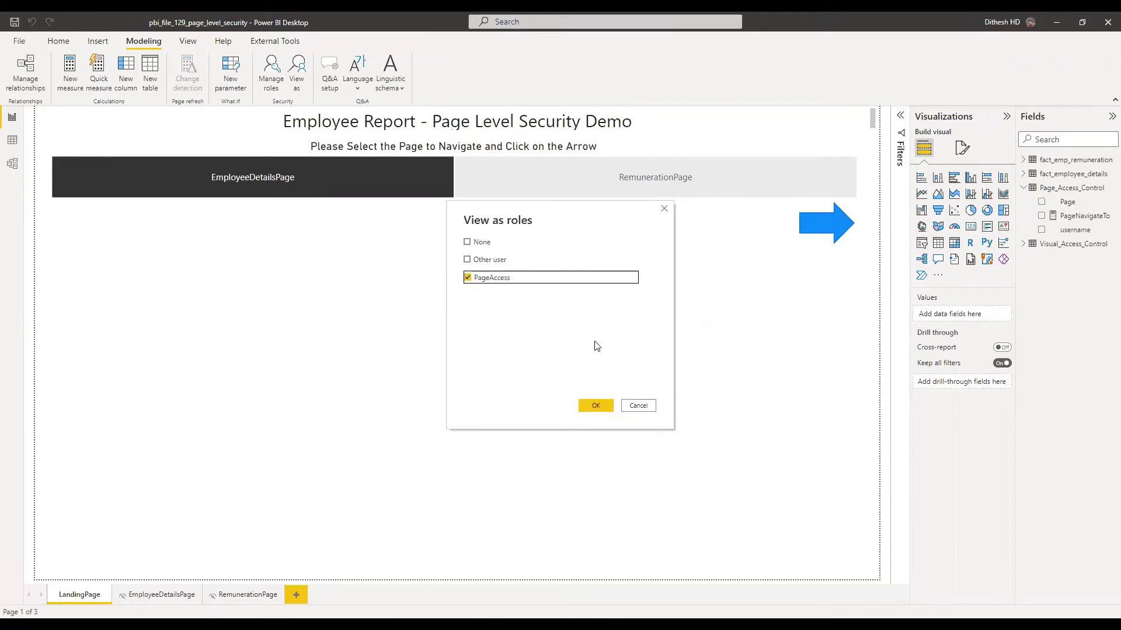
left_click(595, 406)
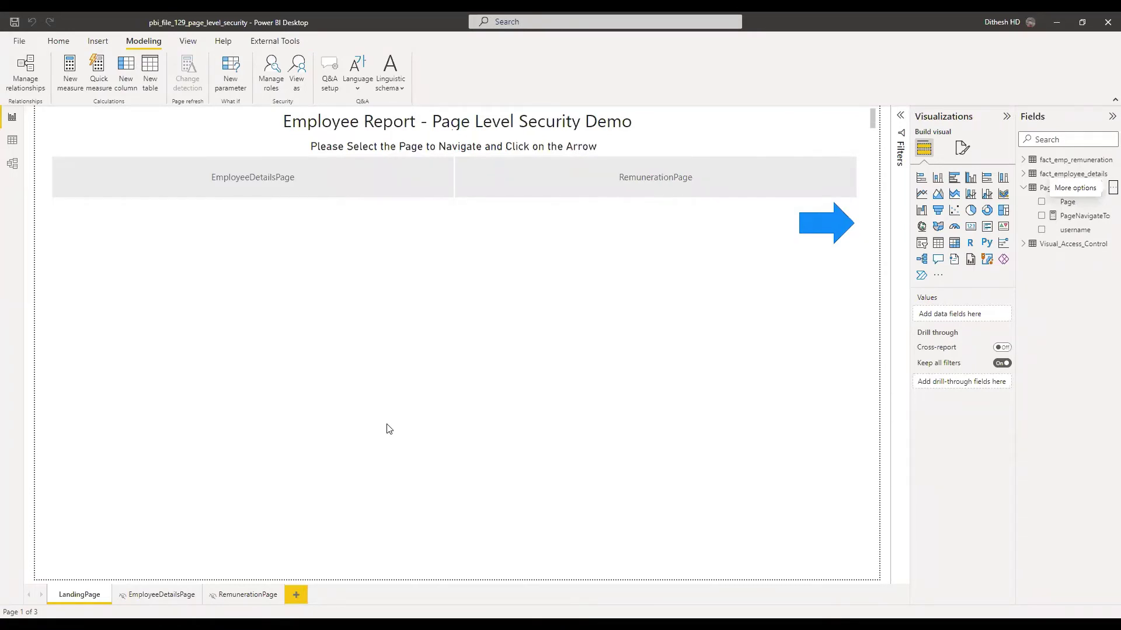
left_click(299, 82)
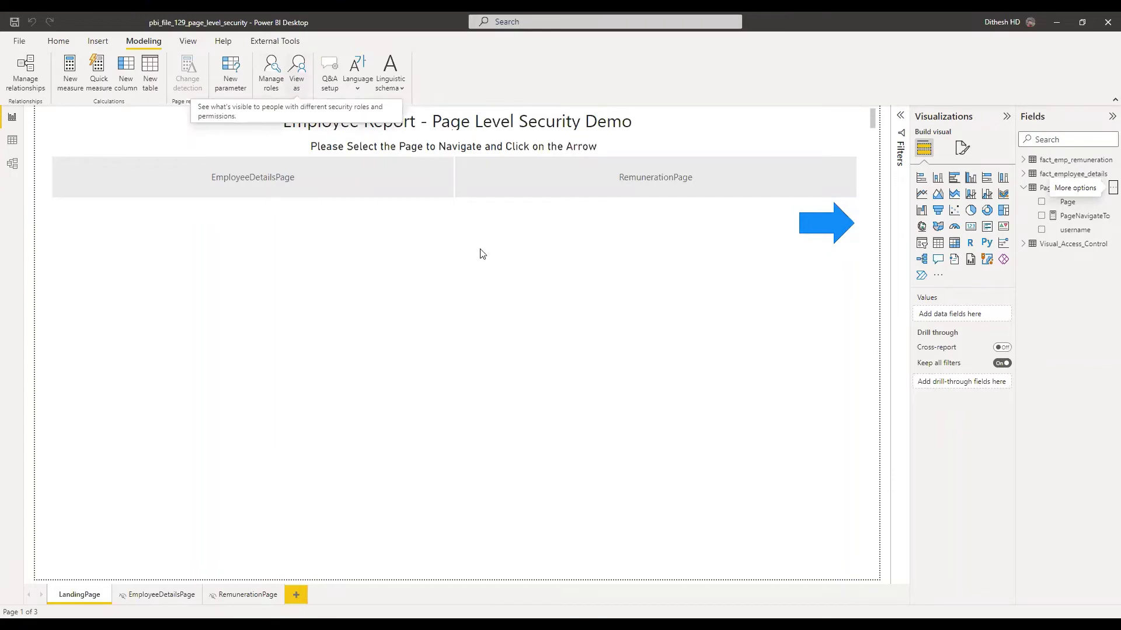
left_click(467, 278)
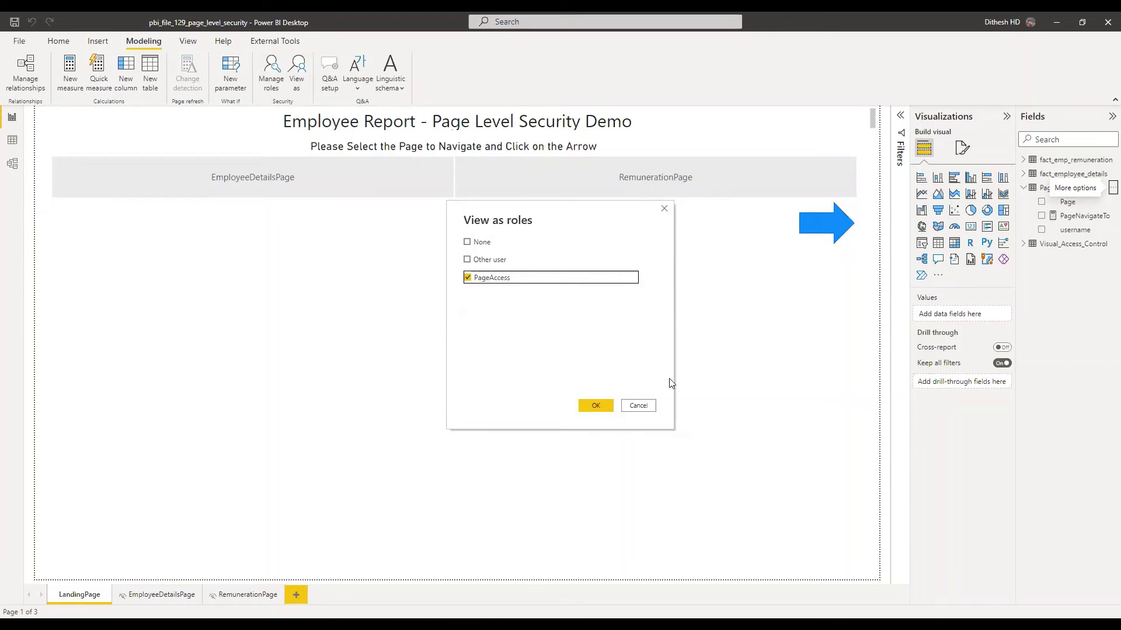
left_click(607, 406)
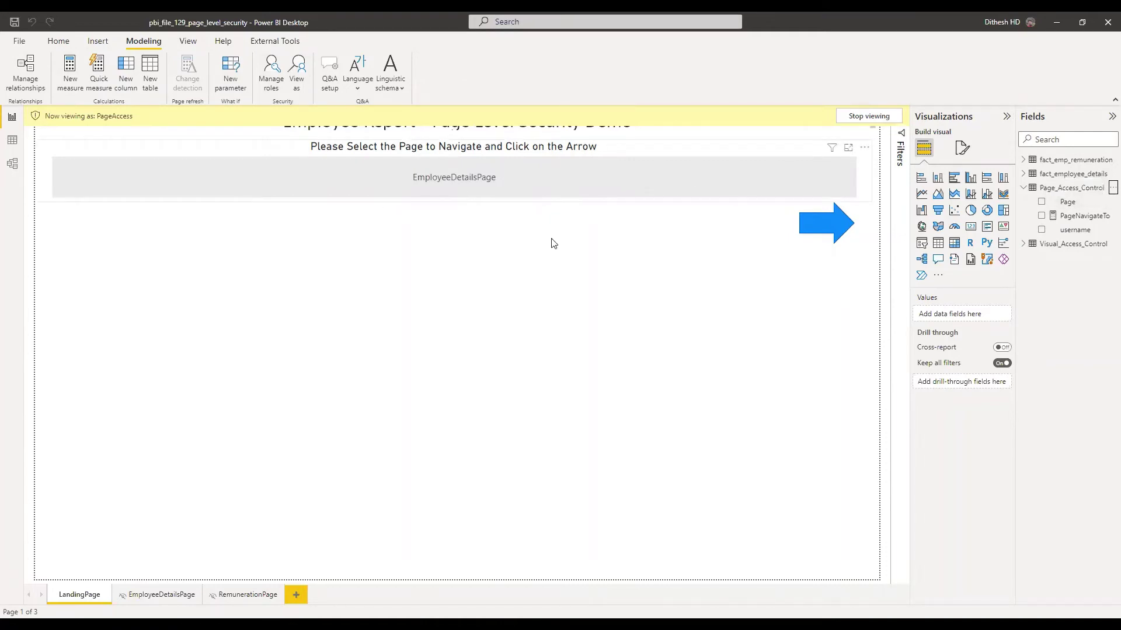
left_click(864, 118)
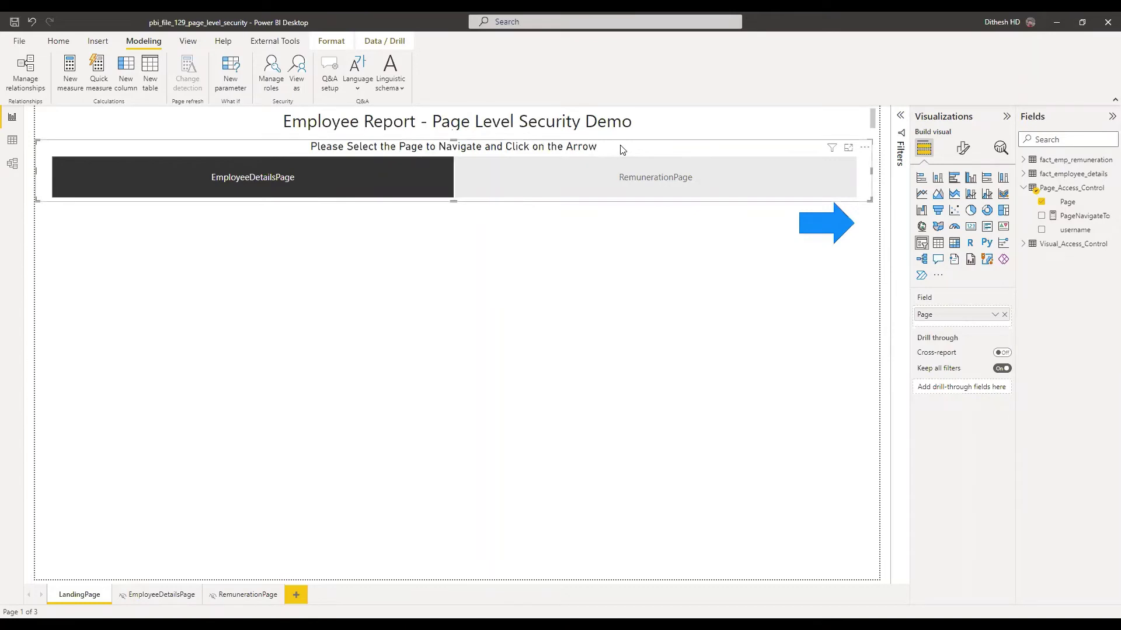
Turn on Single select in the page slicer's Slicer settings > Selection formatting.
left_click(963, 161)
left_click(368, 174)
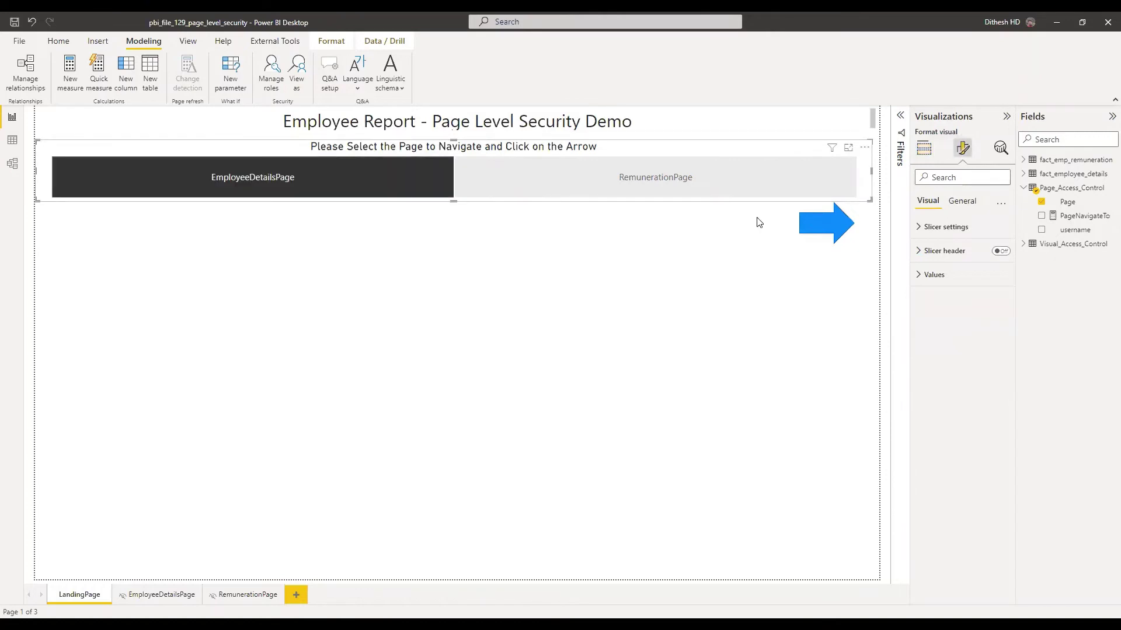
left_click(411, 190)
left_click(924, 229)
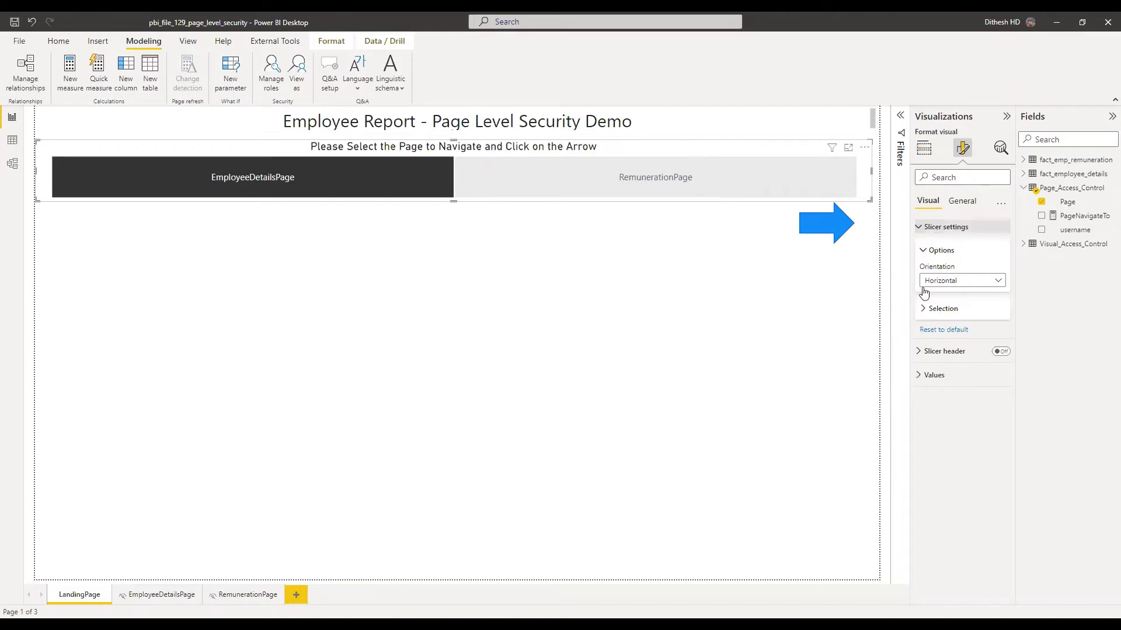
left_click(923, 312)
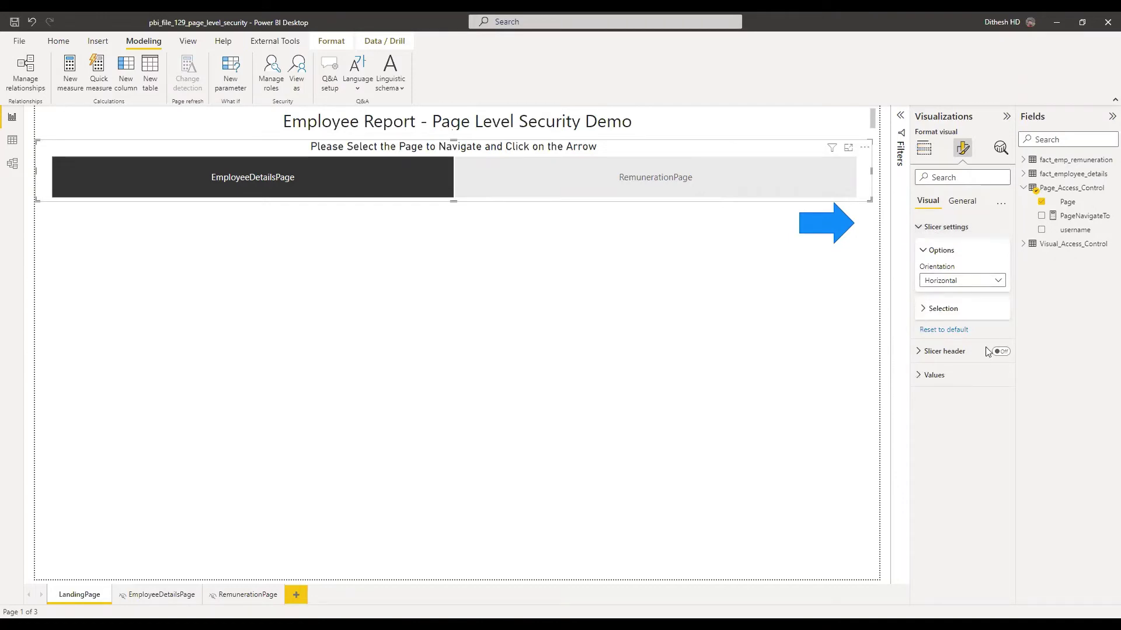
left_click(1001, 330)
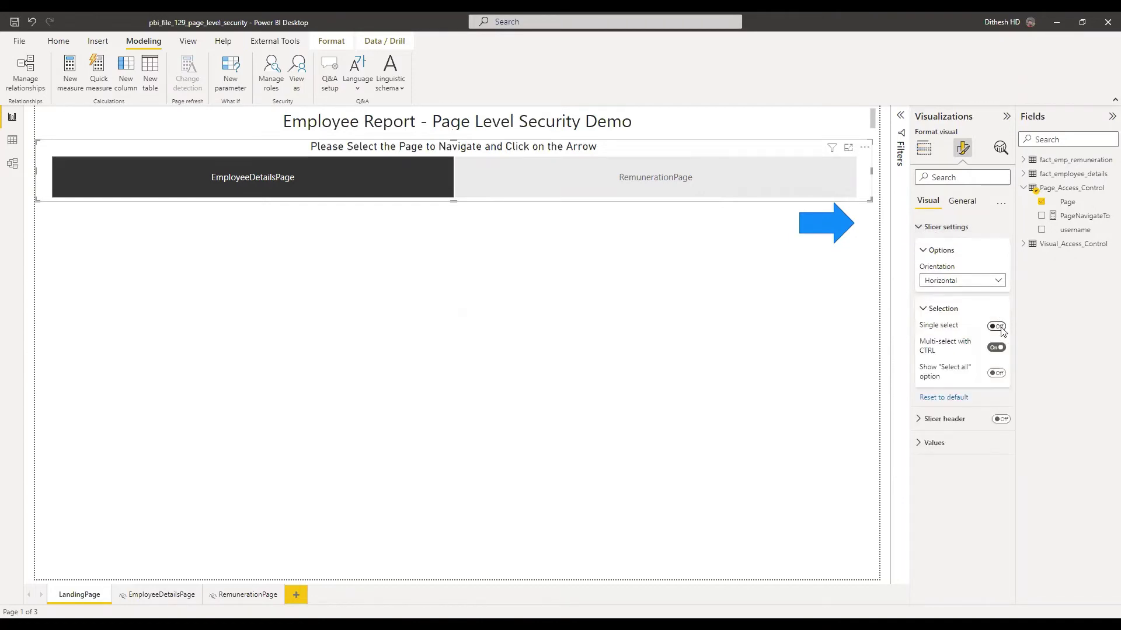
Deselect the slicer and toggle the EmployeeDetailsPage choice in it.
left_click(769, 326)
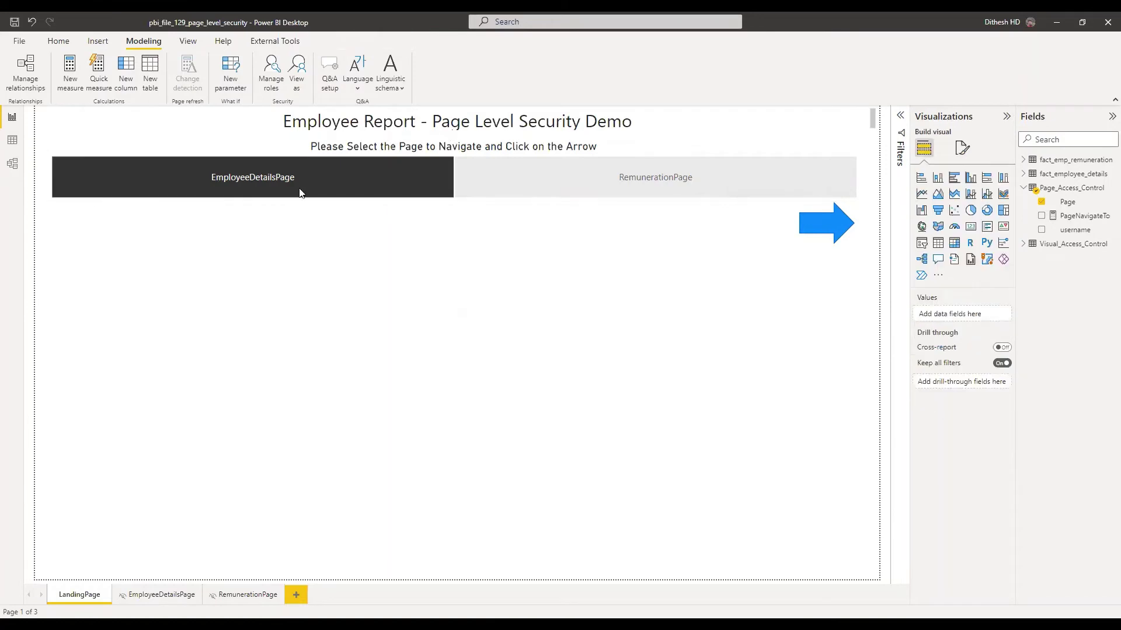
left_click(275, 184)
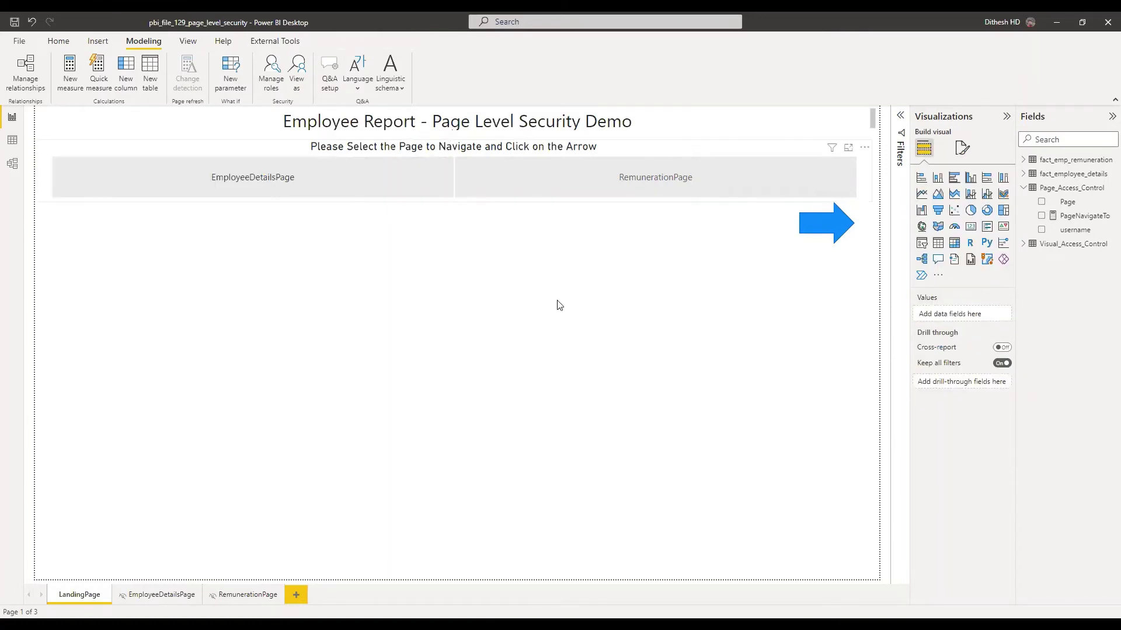
left_click(291, 184)
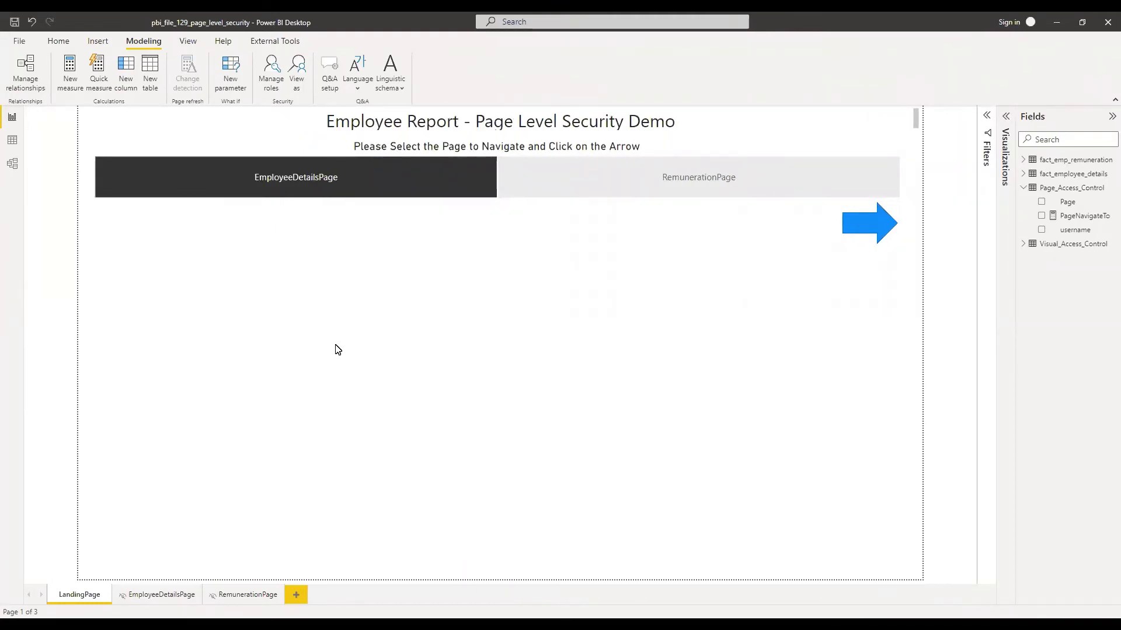
Add a Back button to the EmployeeDetailsPage page.
left_click(145, 596)
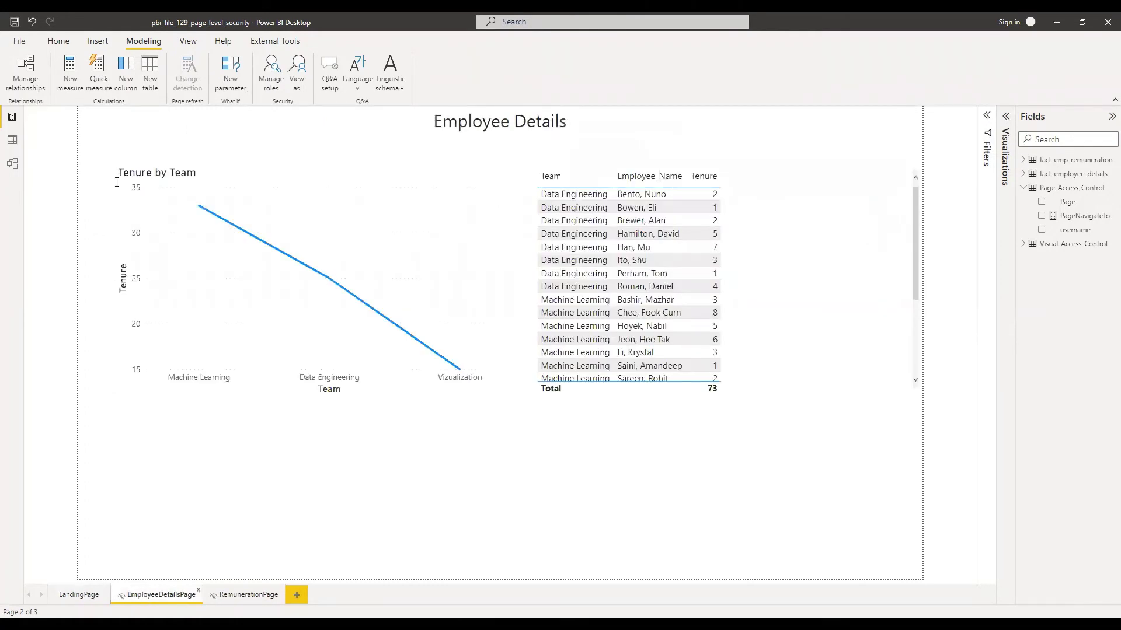
left_click(96, 42)
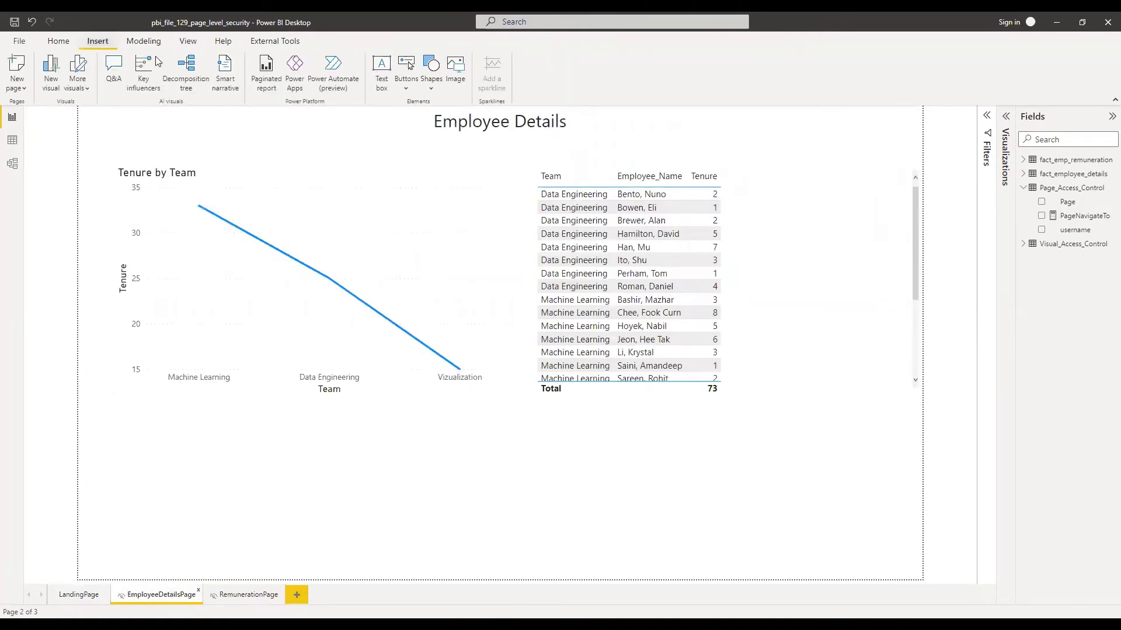
left_click(406, 89)
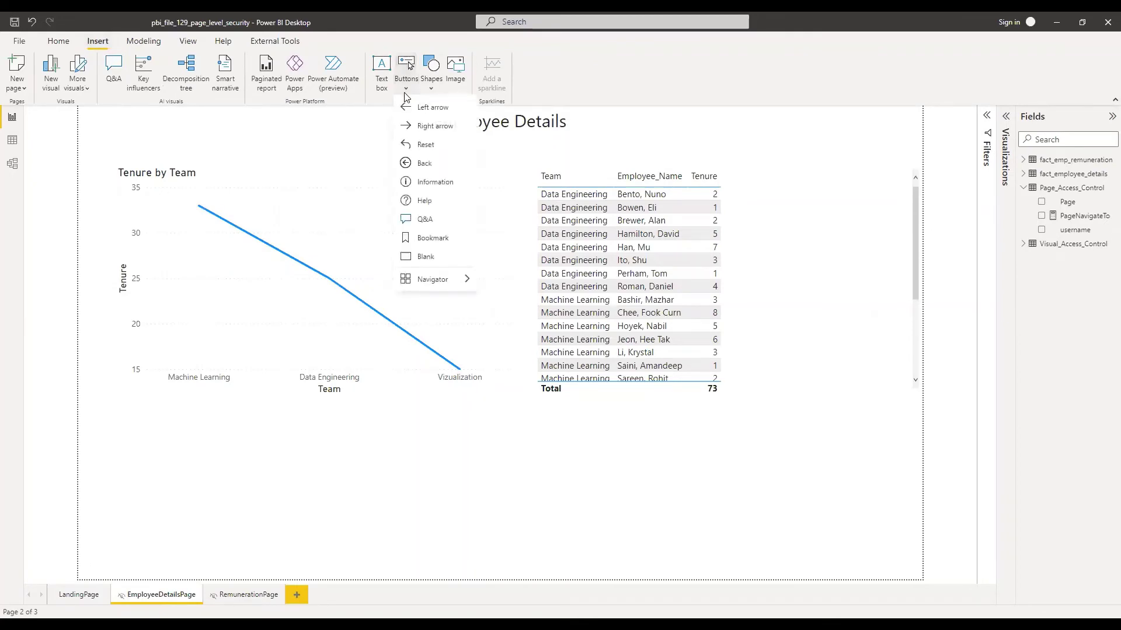
left_click(428, 167)
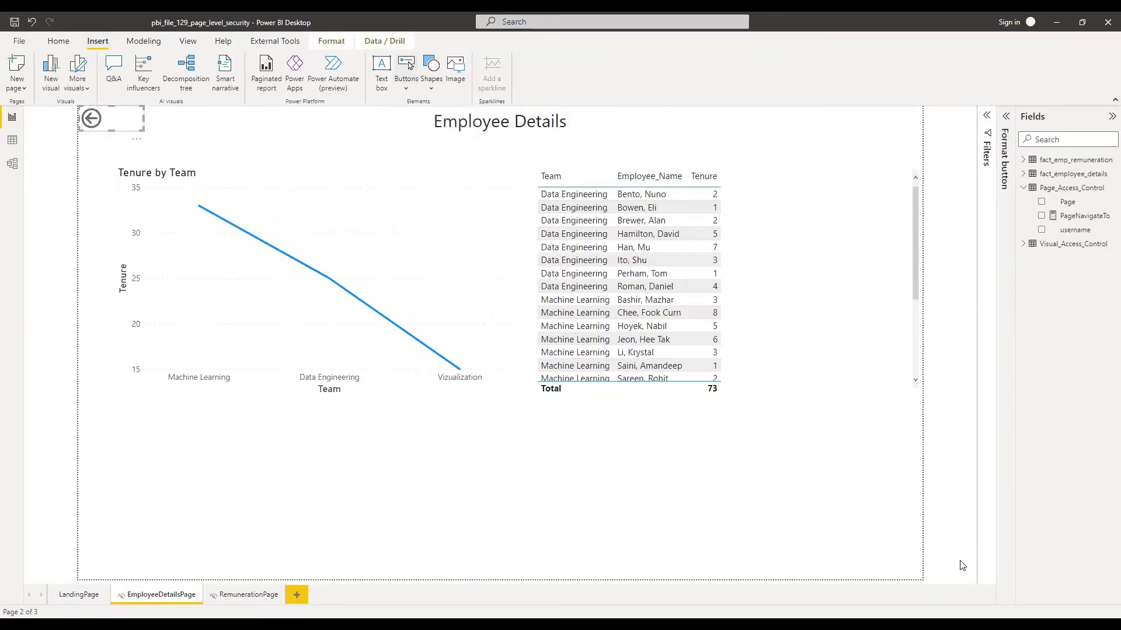
Add a Back button to the RemunerationPage page, then return to LandingPage.
left_click(245, 594)
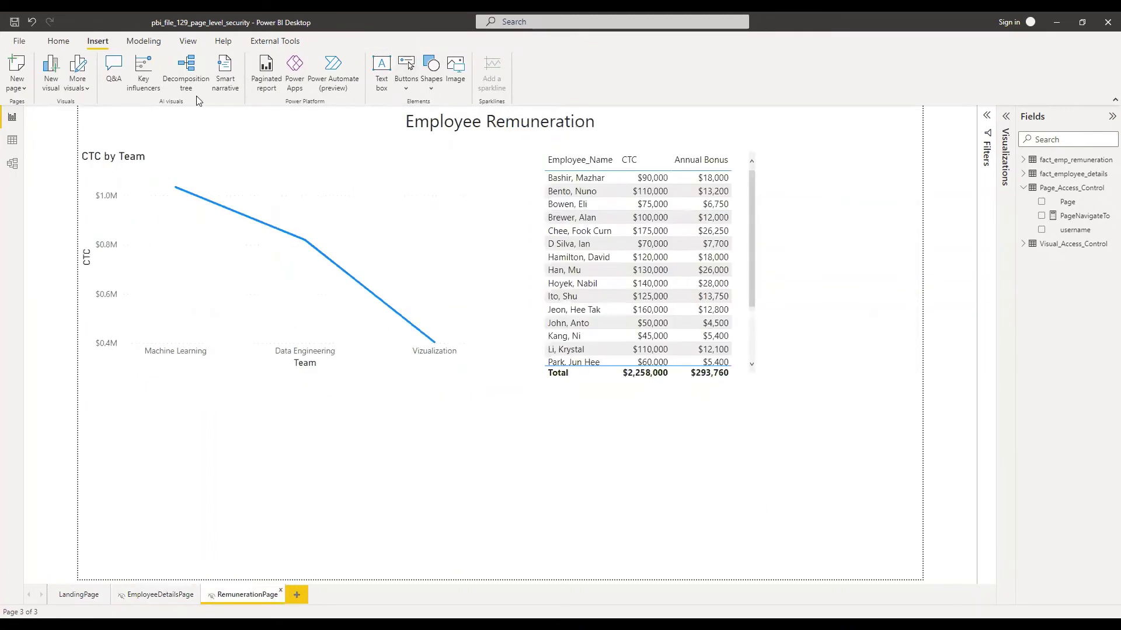
left_click(407, 89)
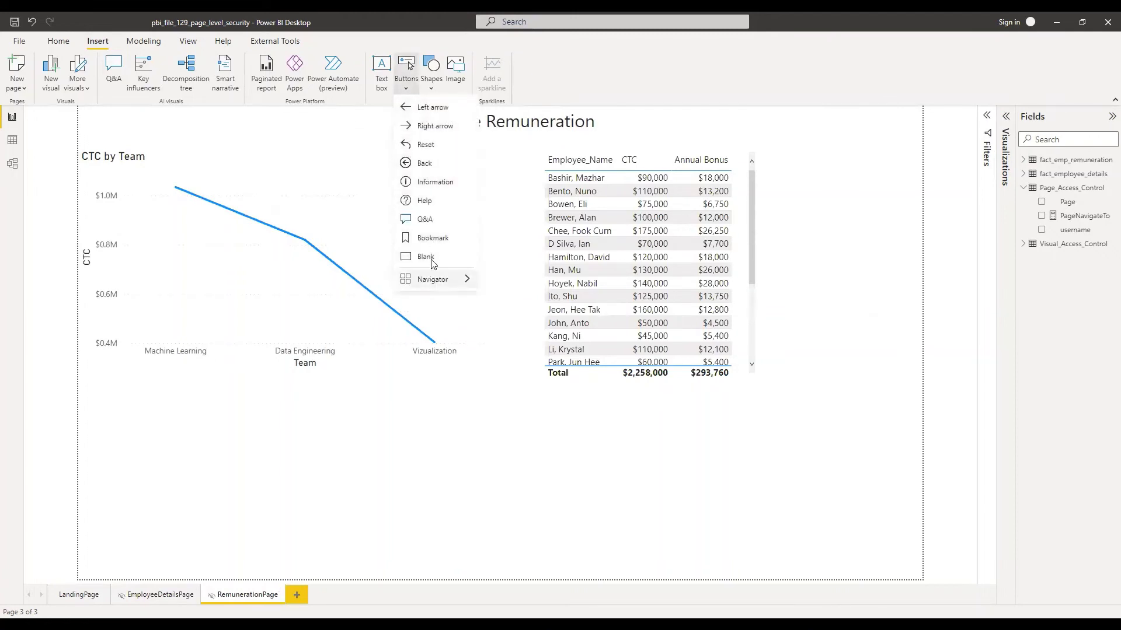
left_click(426, 163)
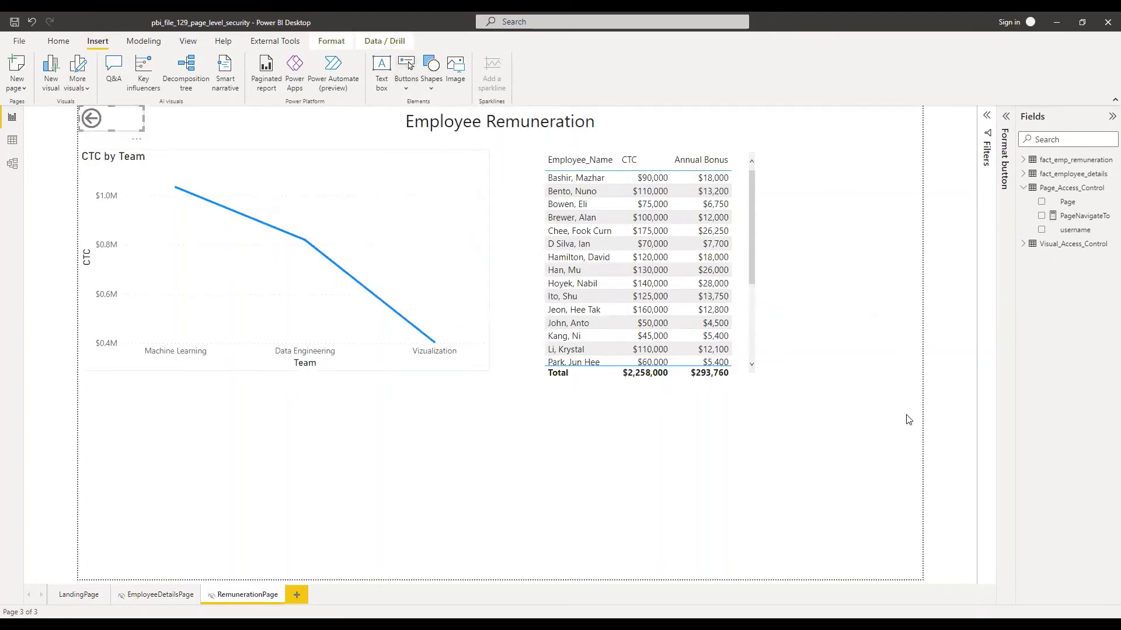
left_click(838, 483)
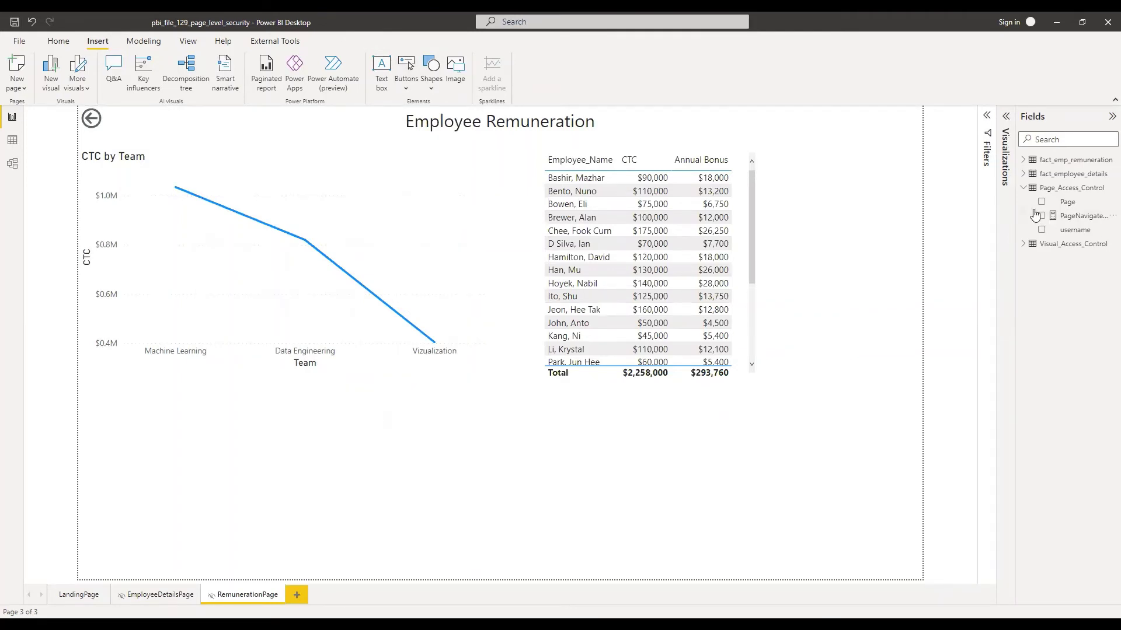
left_click(85, 602)
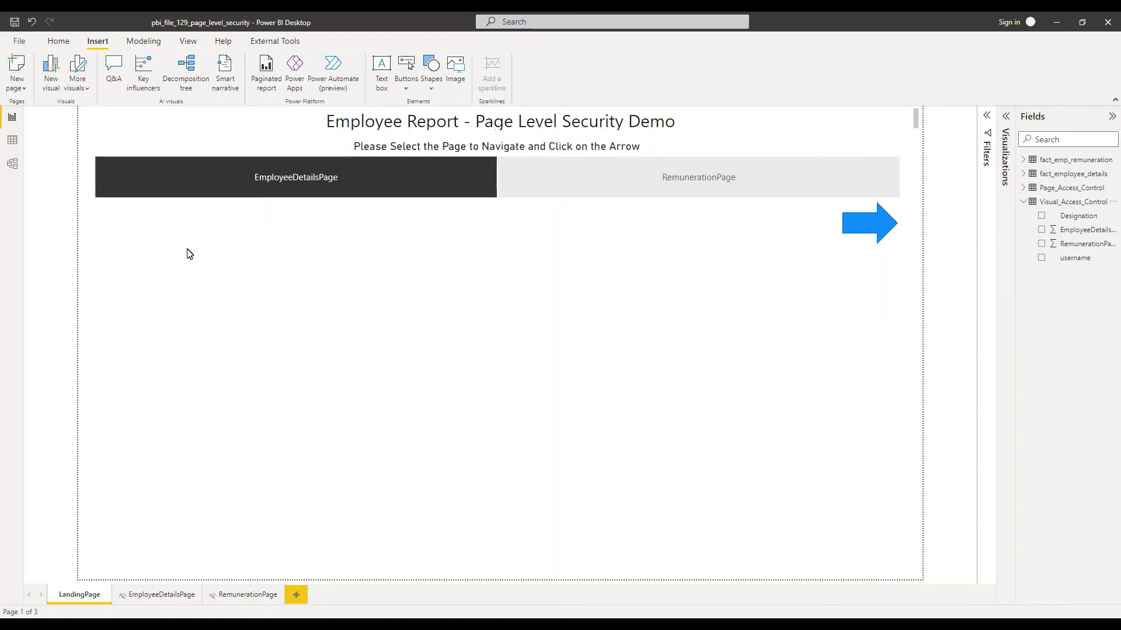
Create a new measure in Visual_Access_Control named EmployeeDetailsVisualAccess.
right_click(1072, 201)
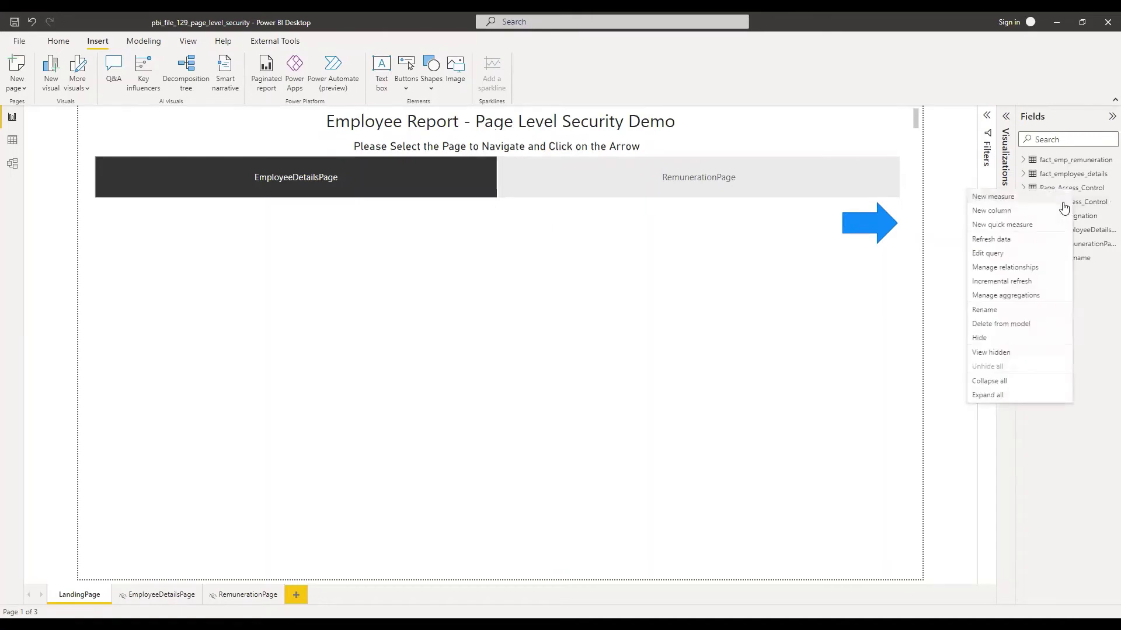
left_click(994, 197)
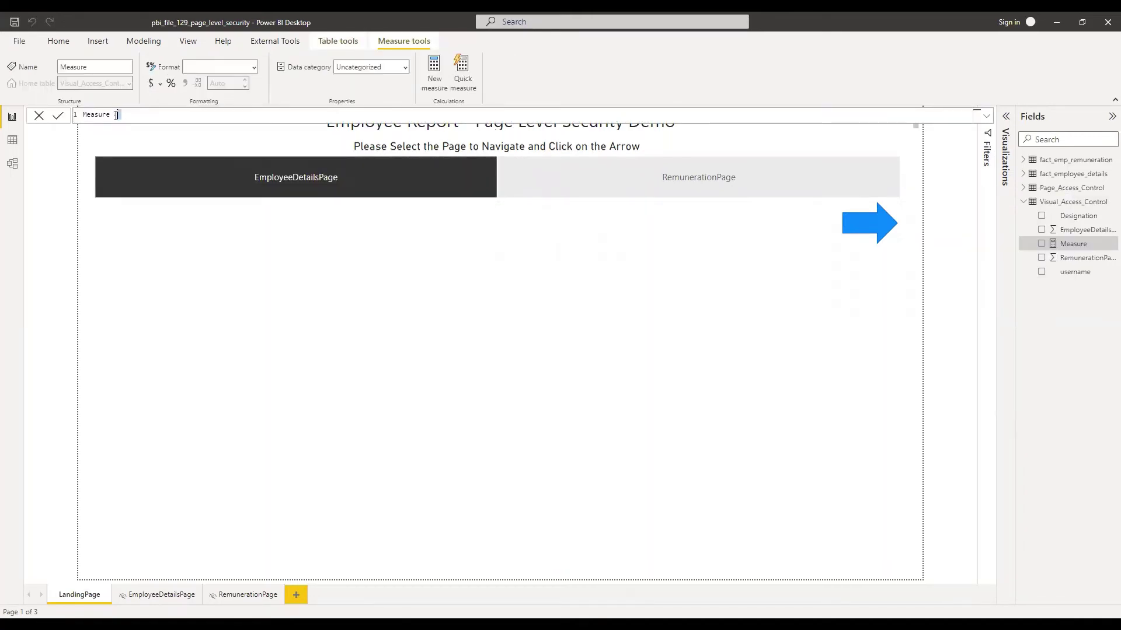
key("ctrl+a")
type("EmployeeDetailsVisualAccess")
Define it as LOOKUPVALUE of EmployeeDetailsPage by username for USERPRINCIPALNAME().
type("=")
type("LO")
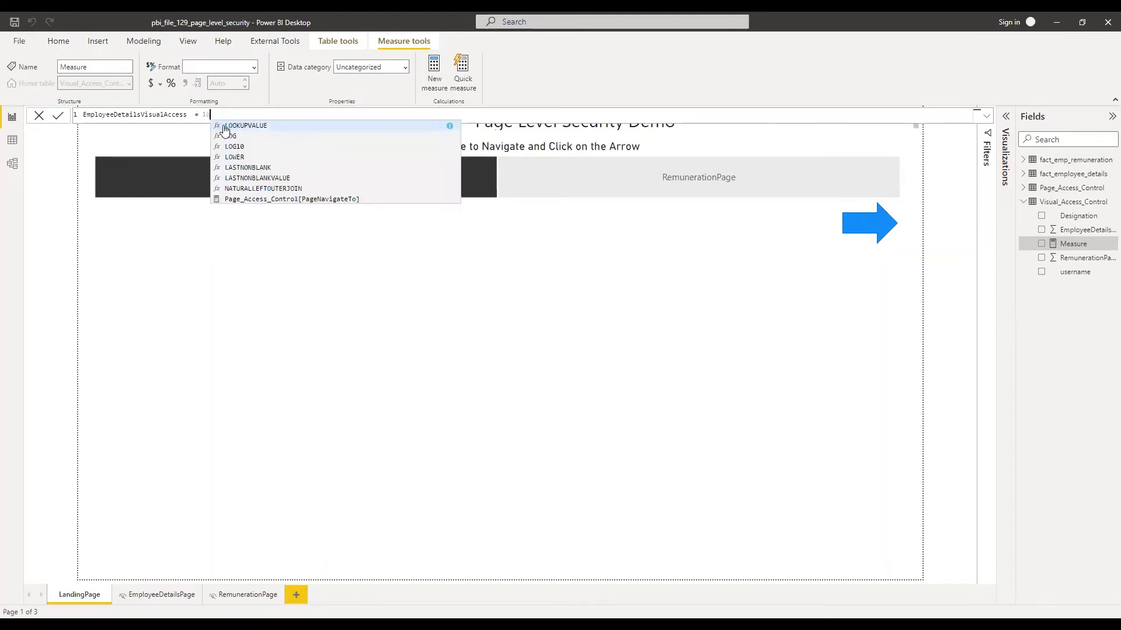
key("Tab")
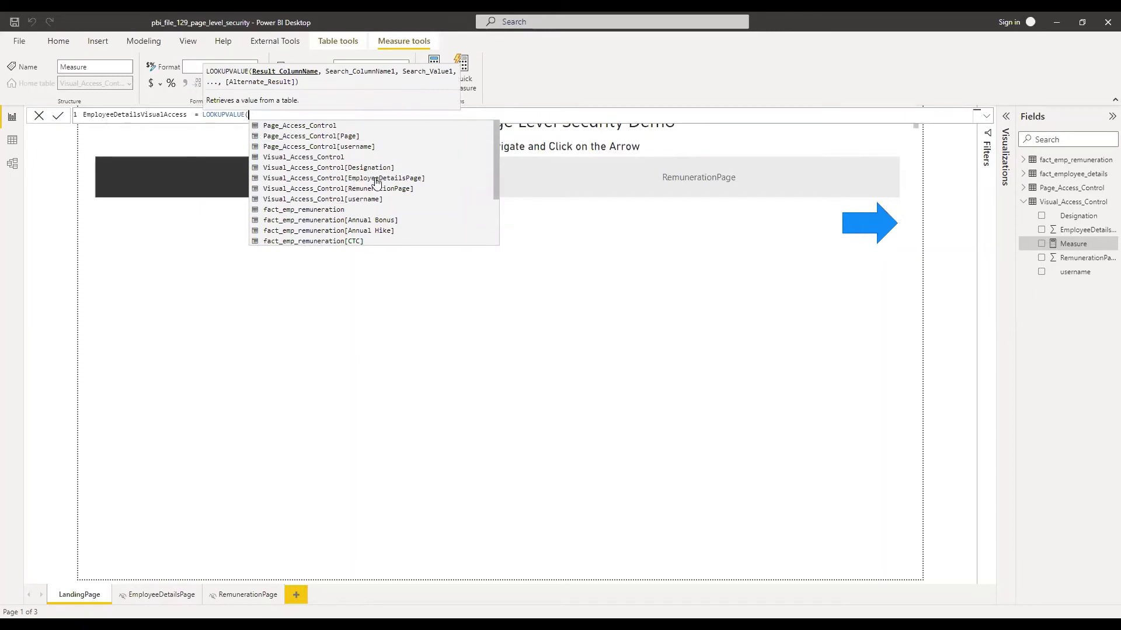
left_click(340, 180)
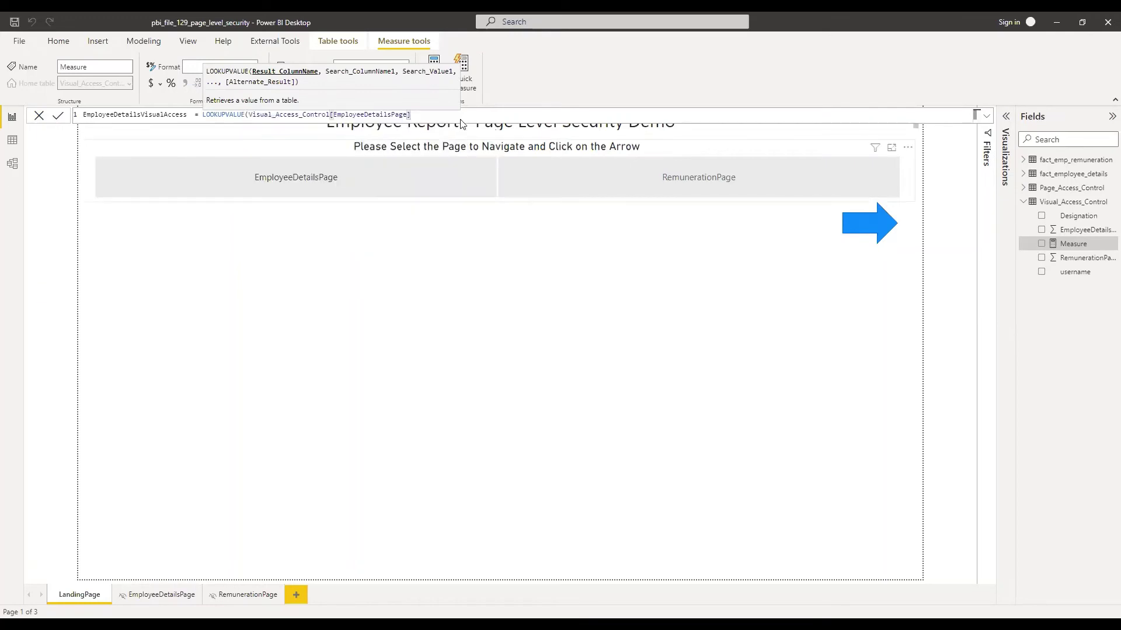
type(",")
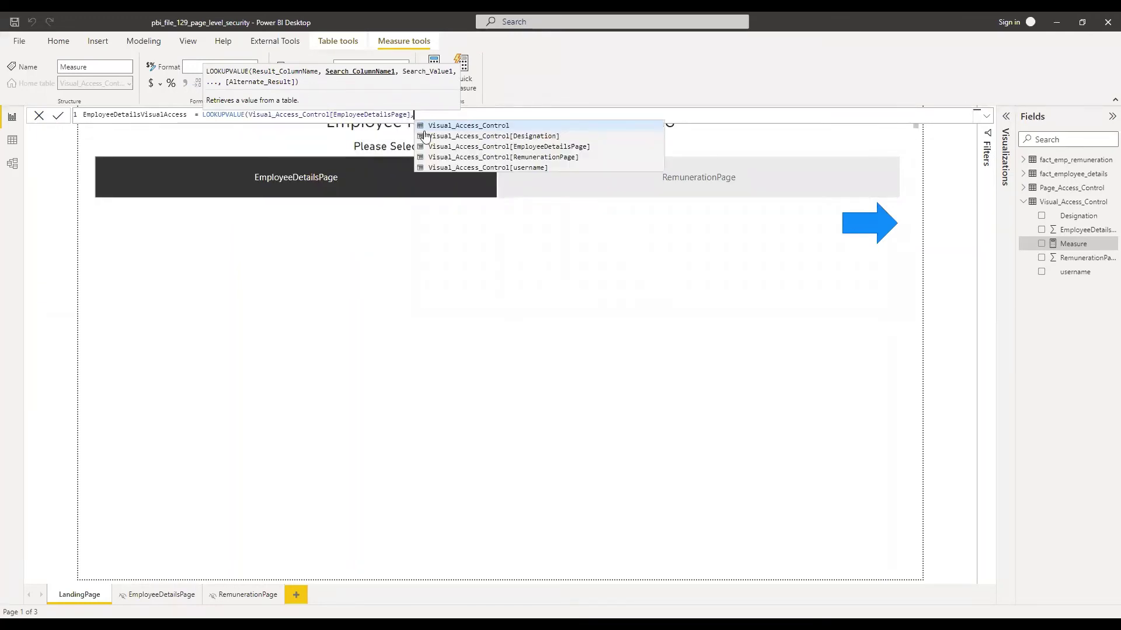
left_click(497, 167)
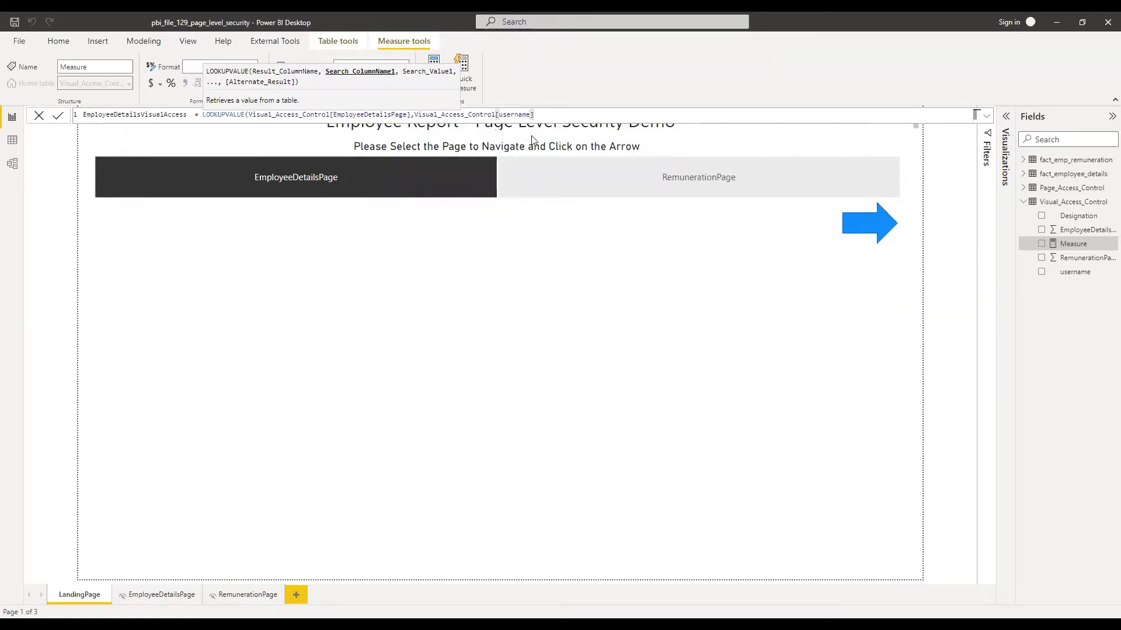
type(",")
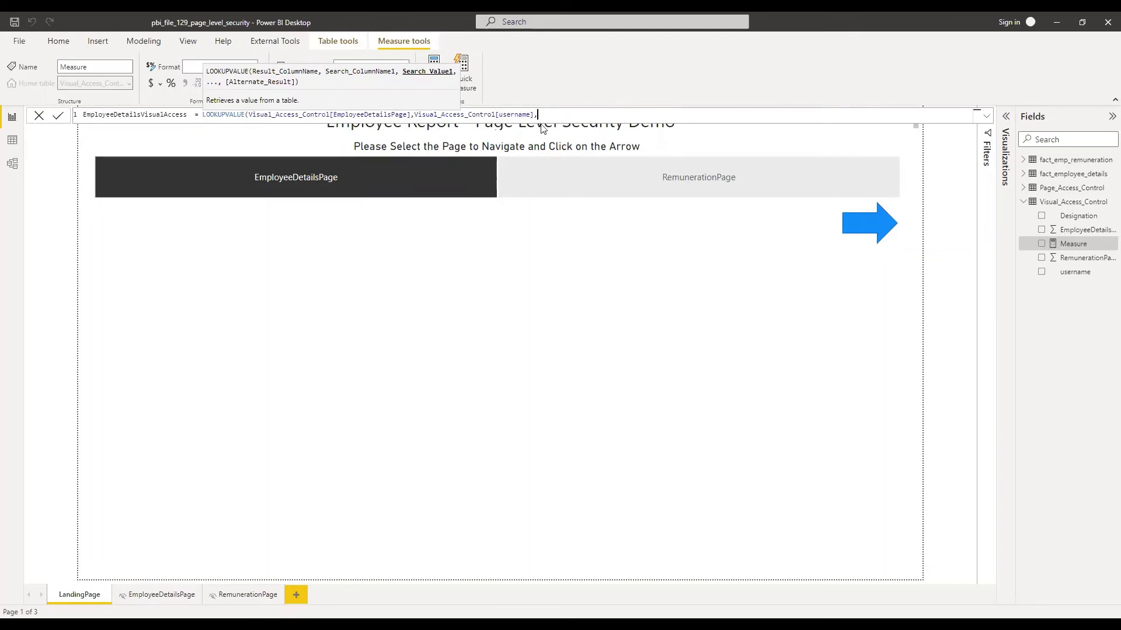
type("user")
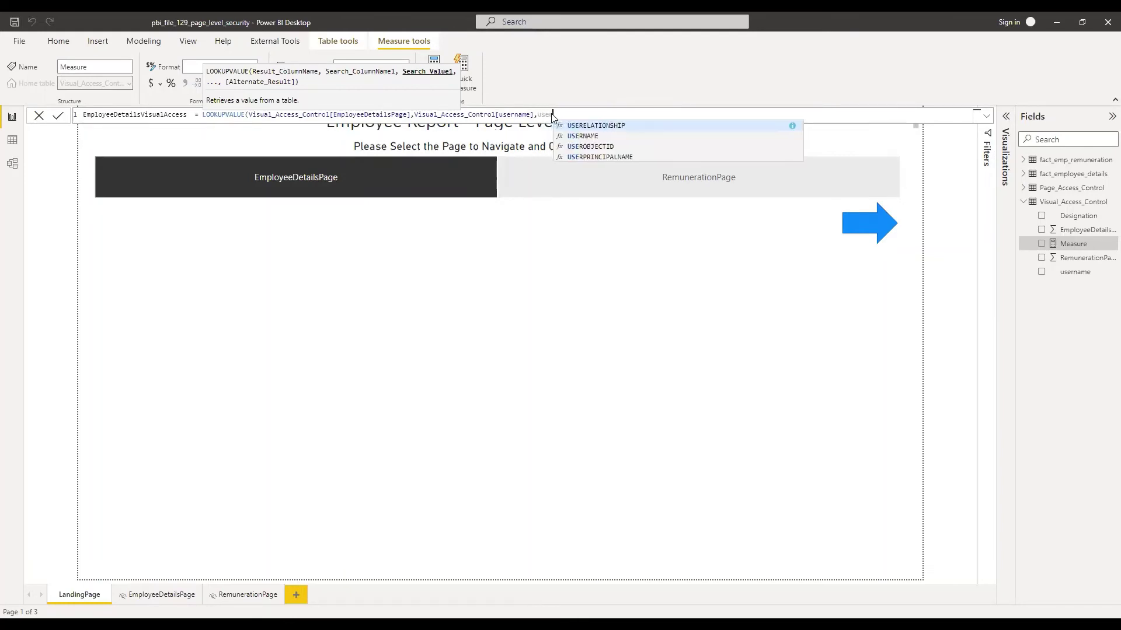
type("p")
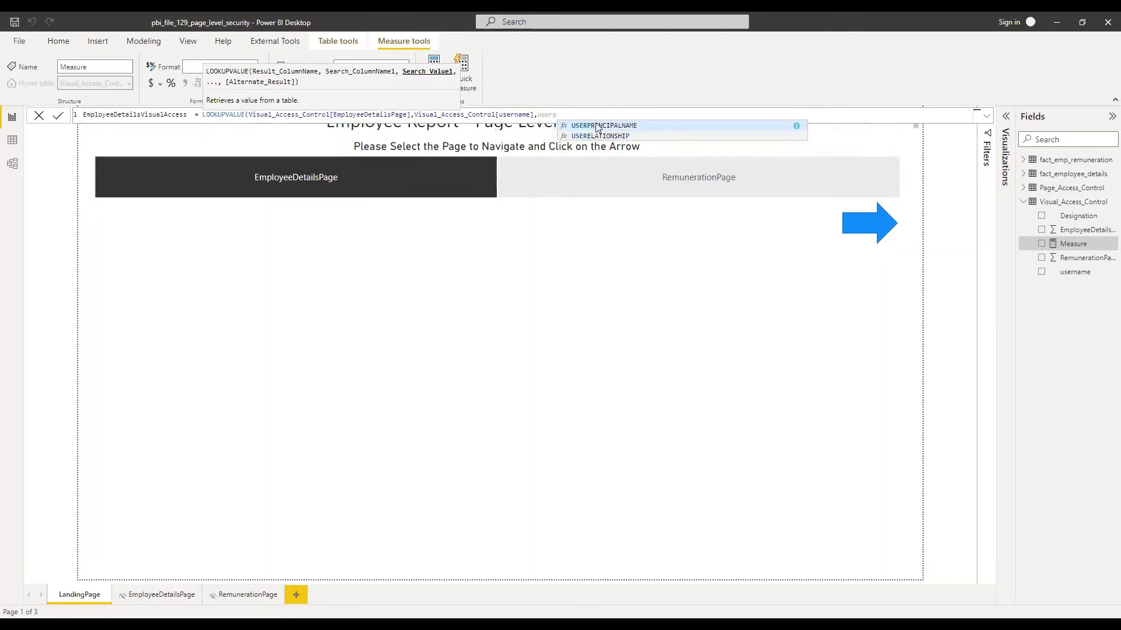
left_click(594, 126)
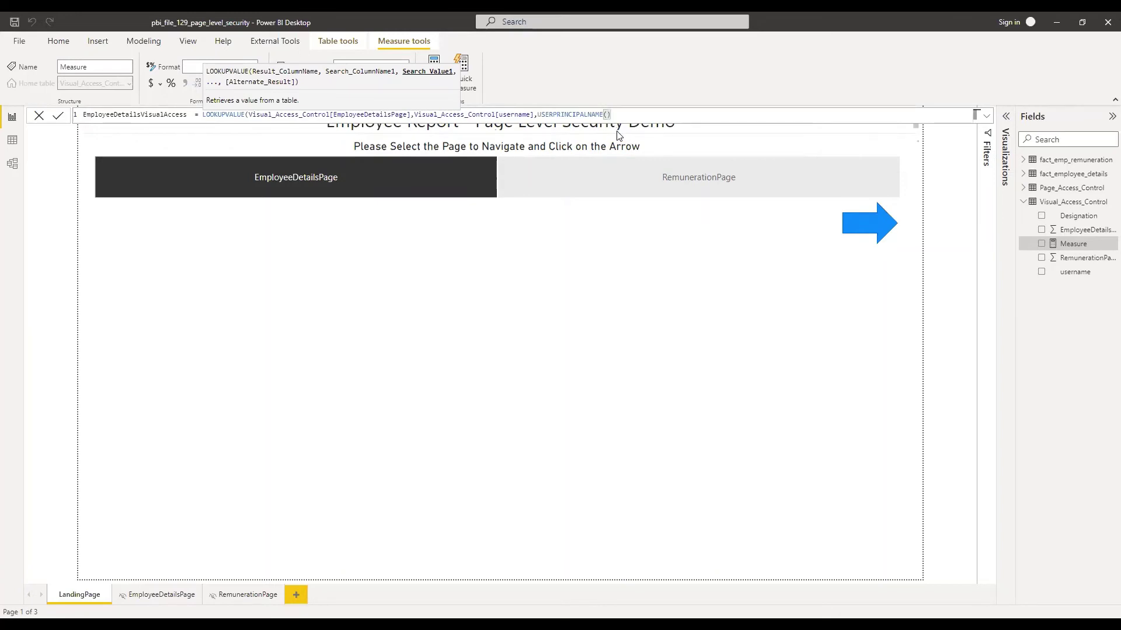
type(")")
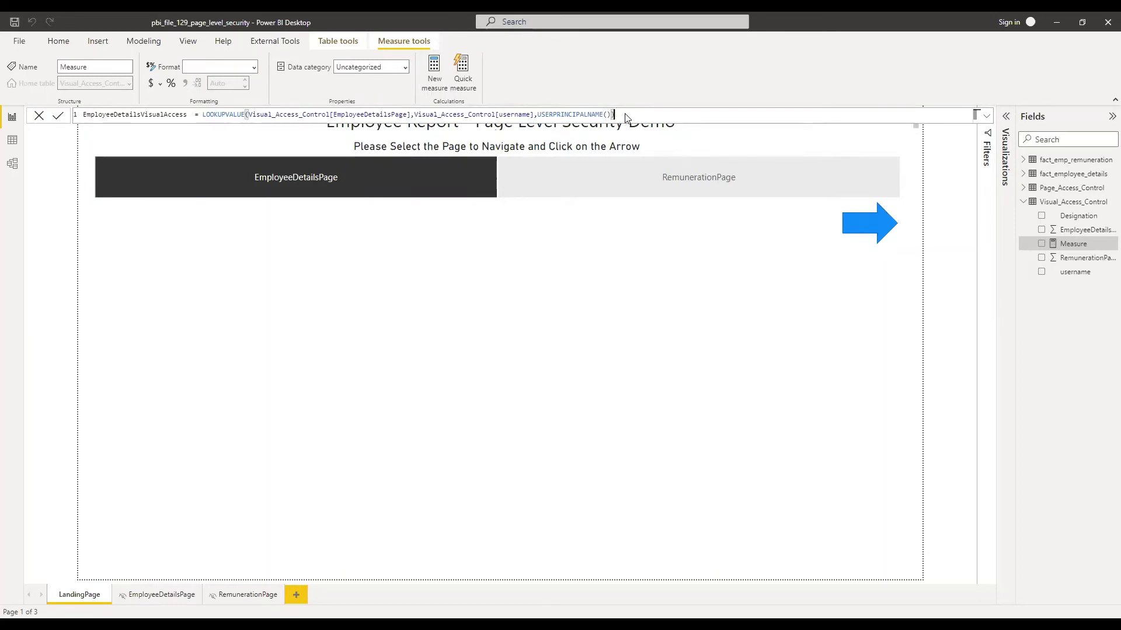
Wrap the LOOKUPVALUE in IF(...=1,1,0) and commit the measure.
left_click(204, 116)
type("if(")
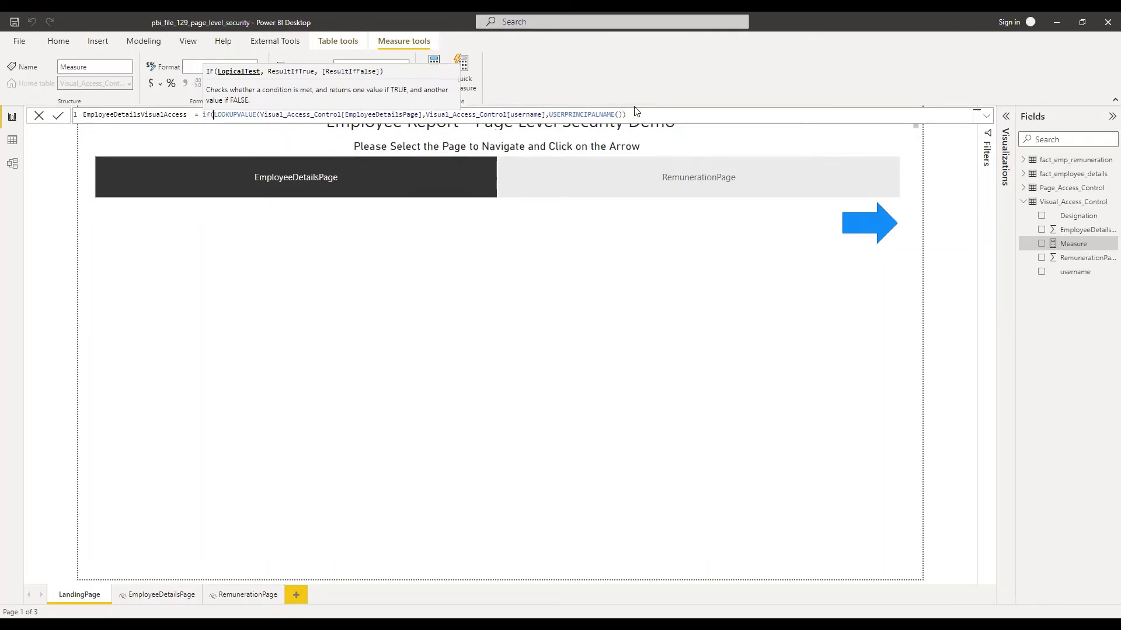
key("ctrl+a")
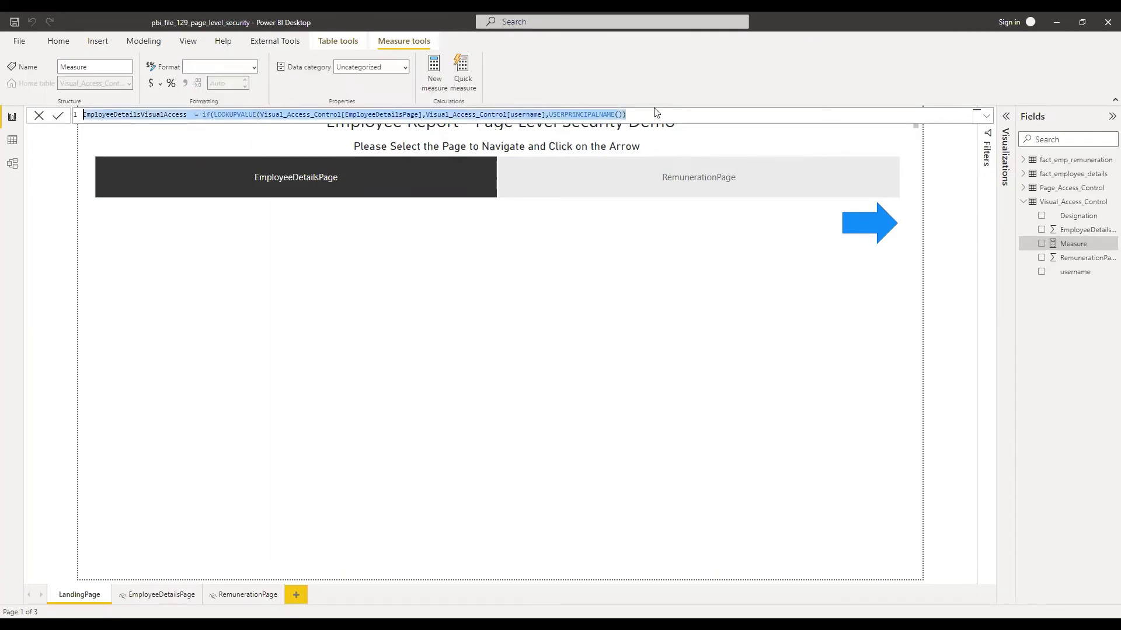
left_click(654, 116)
type("=1")
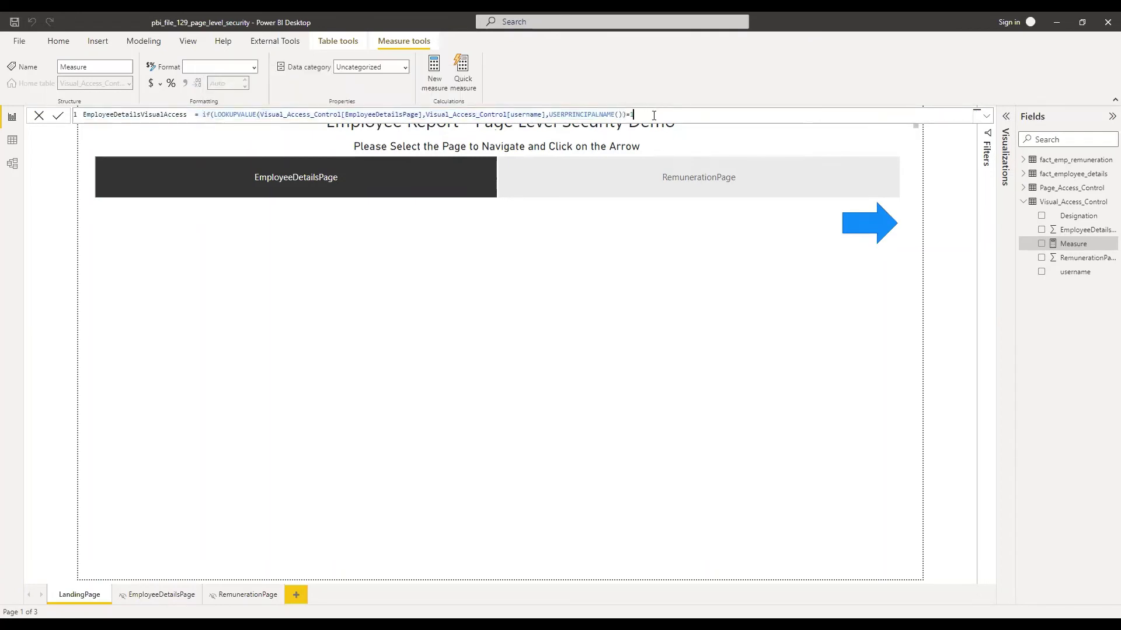
type(",1")
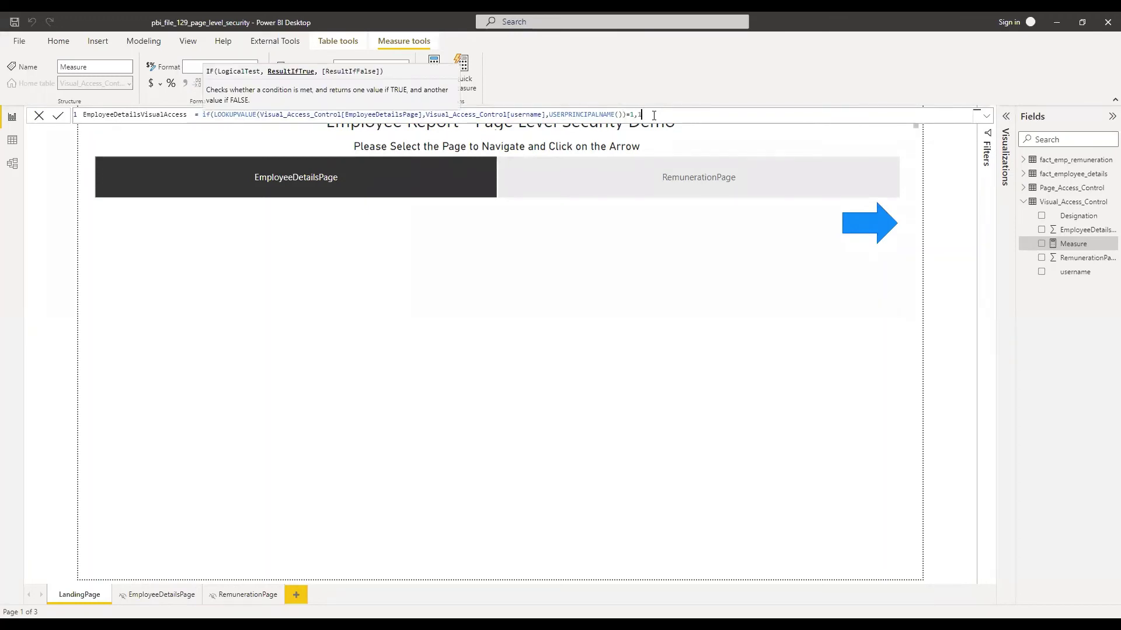
type(",0)")
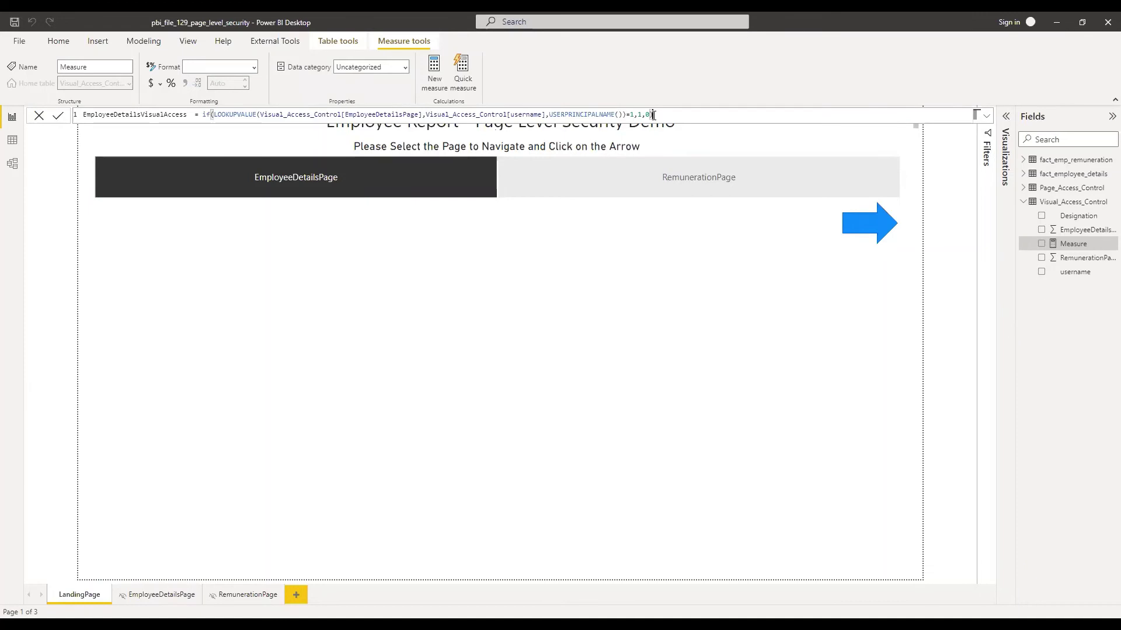
left_click(413, 495)
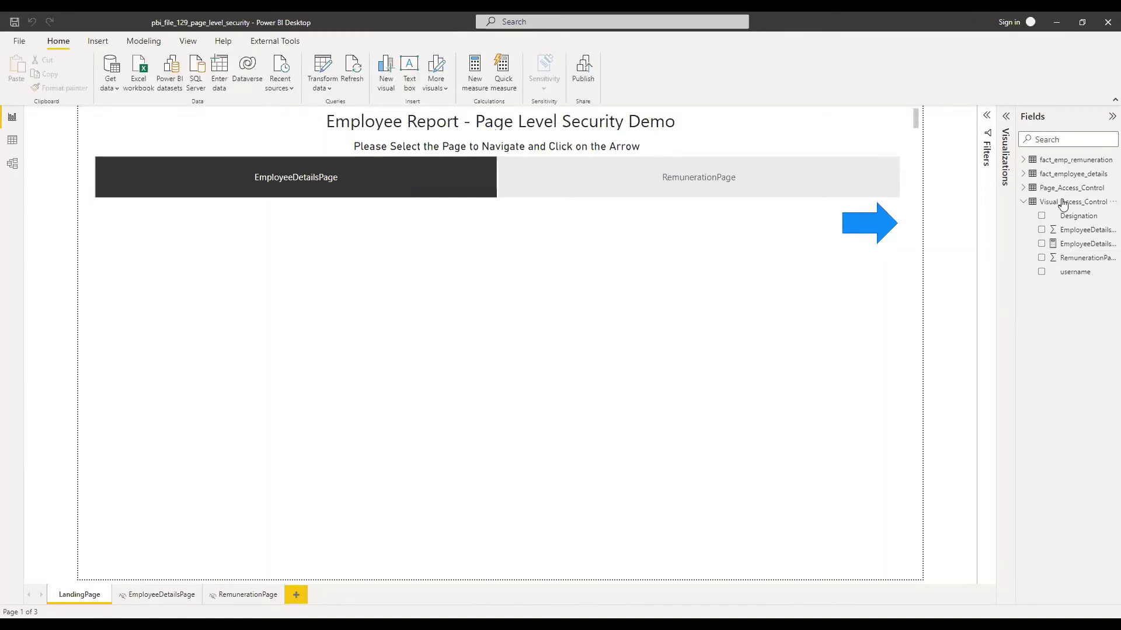
Create a new measure in Visual_Access_Control named RemunerationVisualAccess.
right_click(1062, 201)
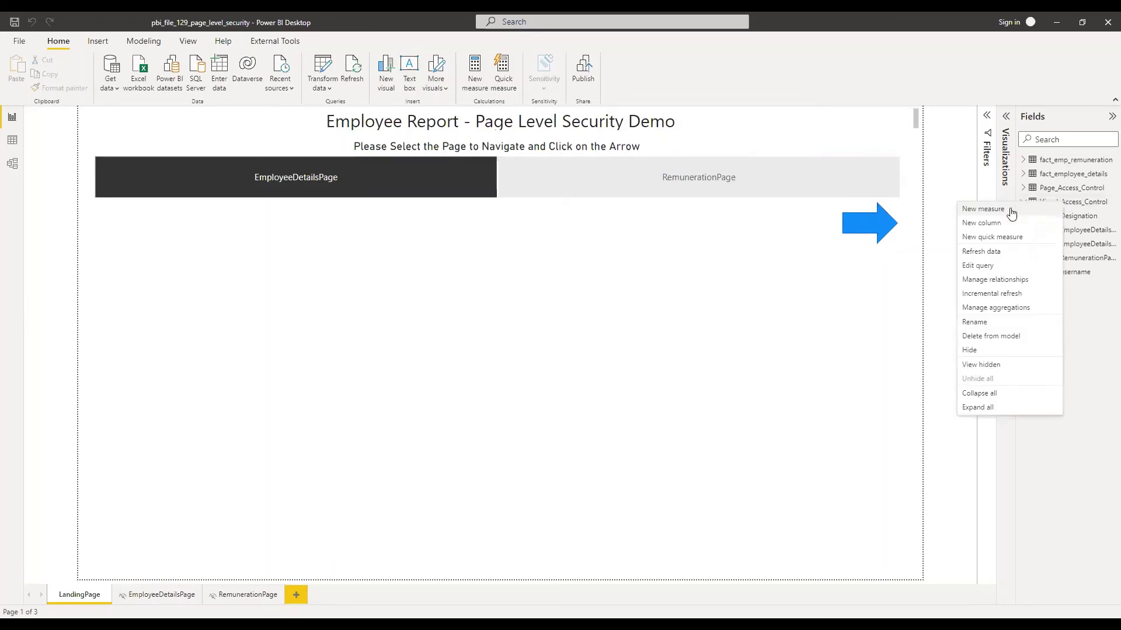
left_click(311, 531)
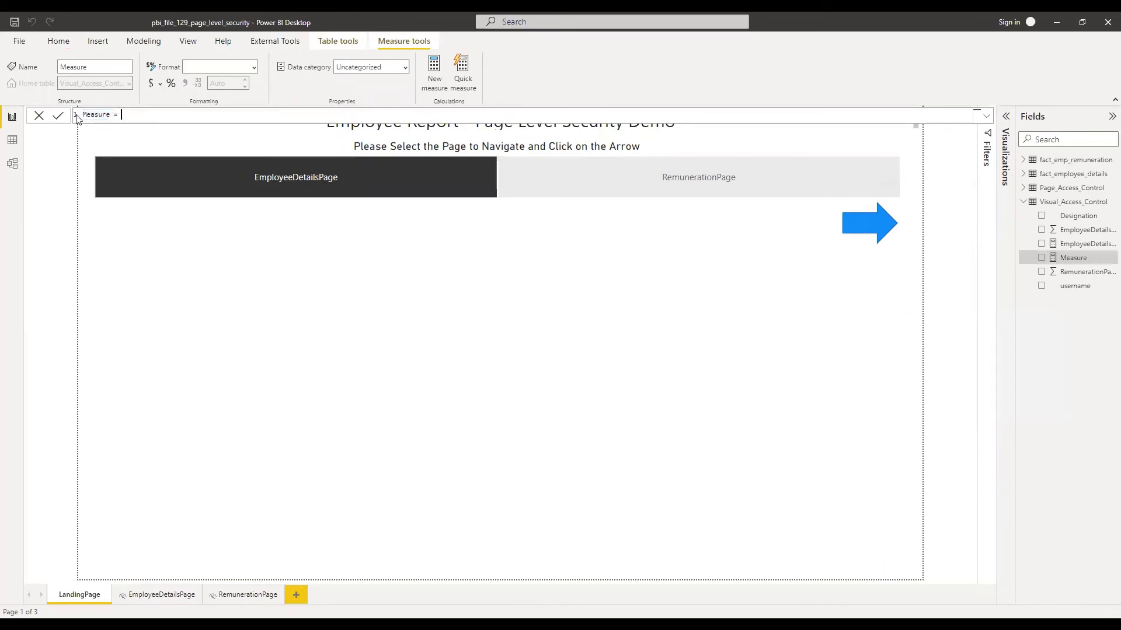
type("RemunerationVisualAccess")
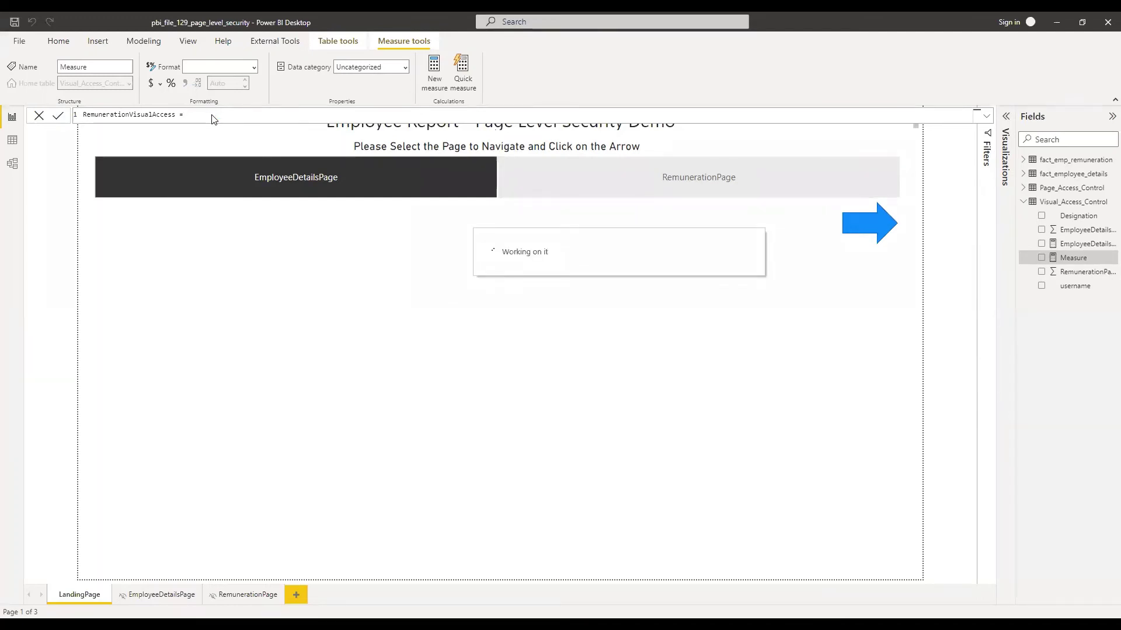
Enter LOOKUPVALUE of RemunerationPage by username for USERPRINCIPALNAME().
left_click(213, 115)
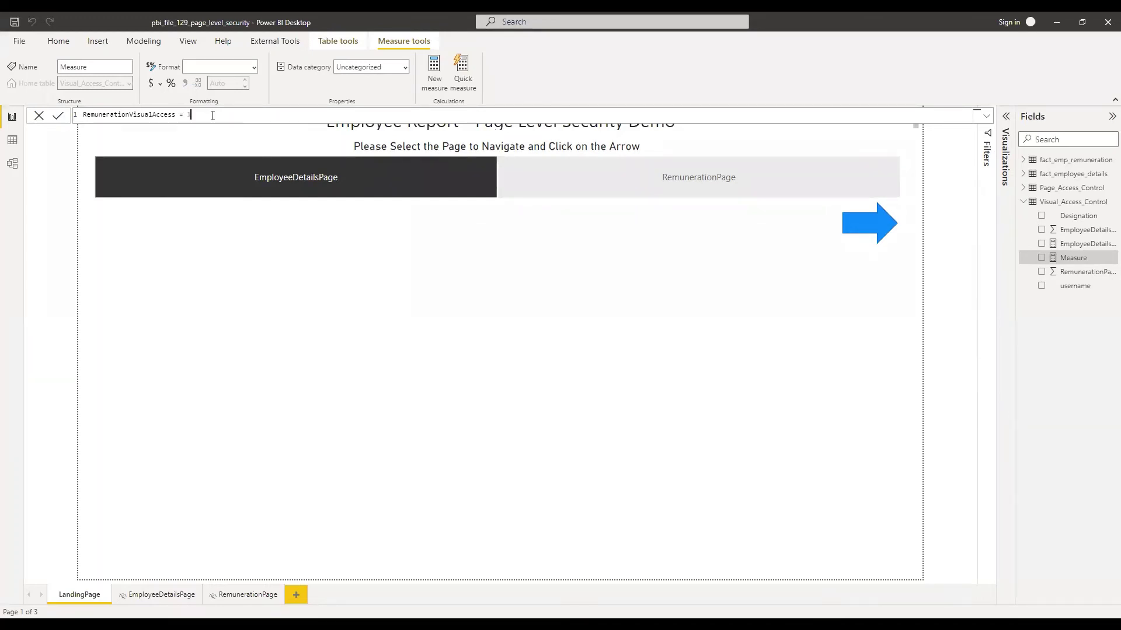
type("look")
key("Tab")
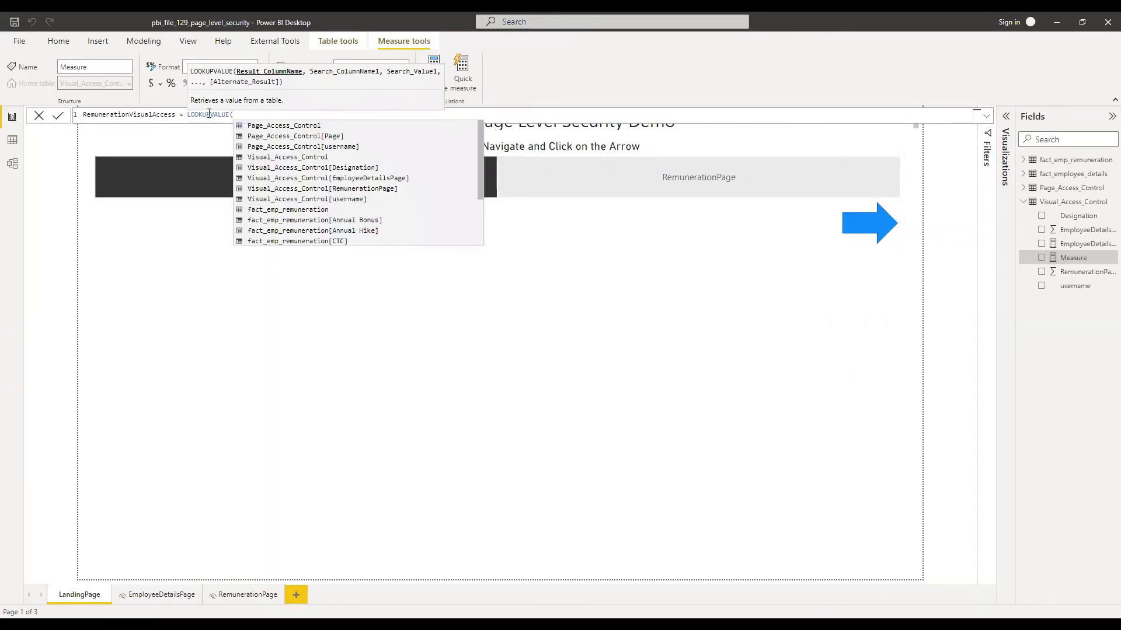
left_click(343, 188)
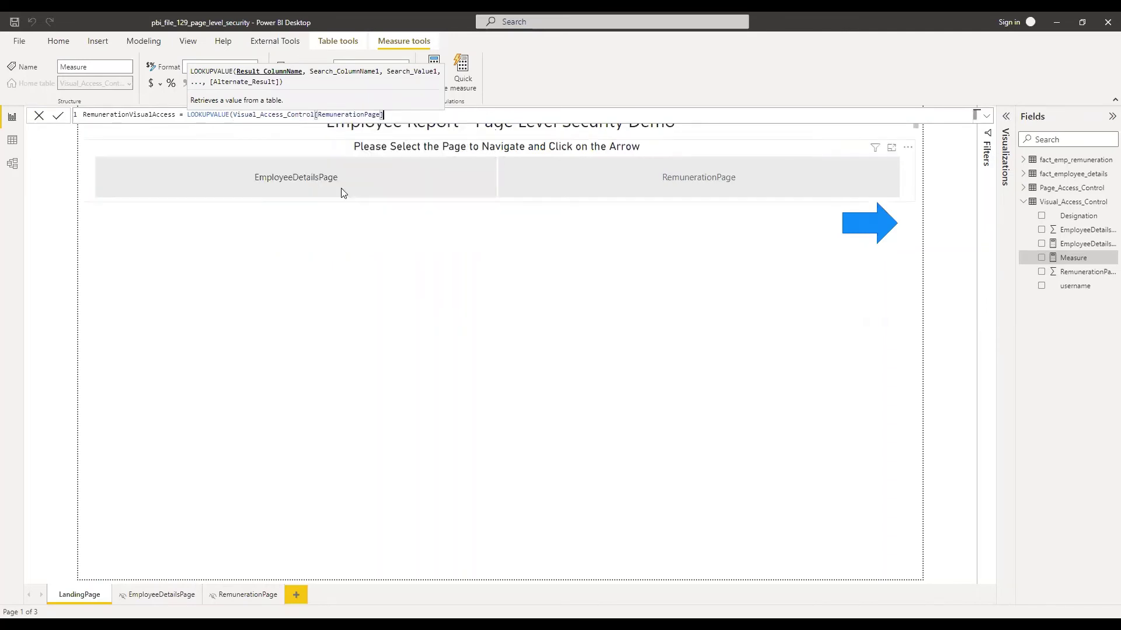
type(",")
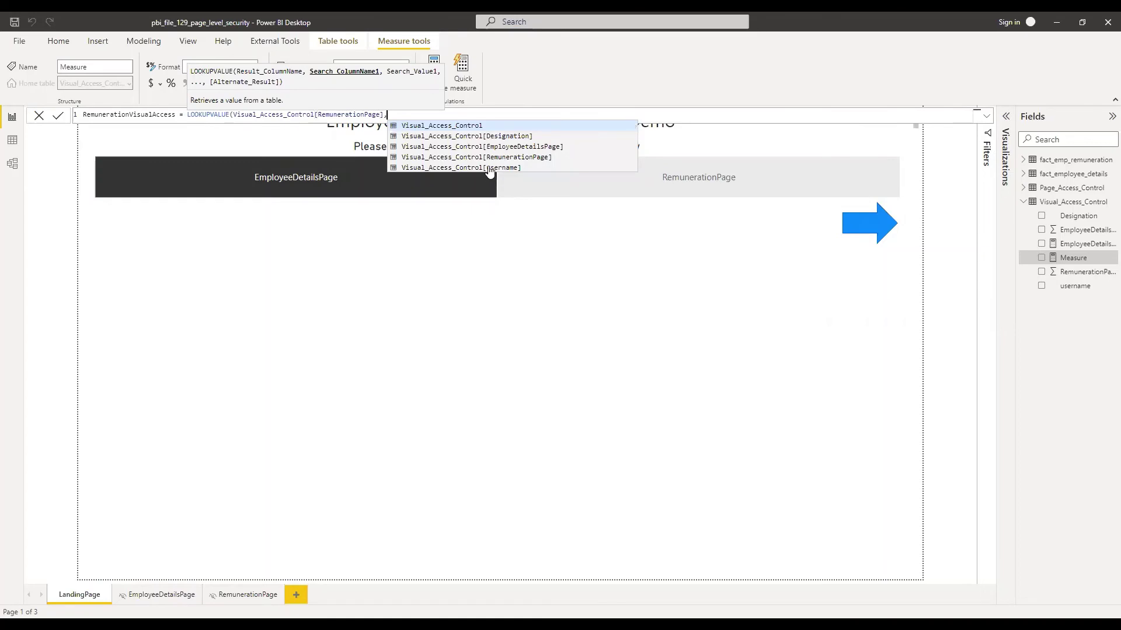
left_click(510, 168)
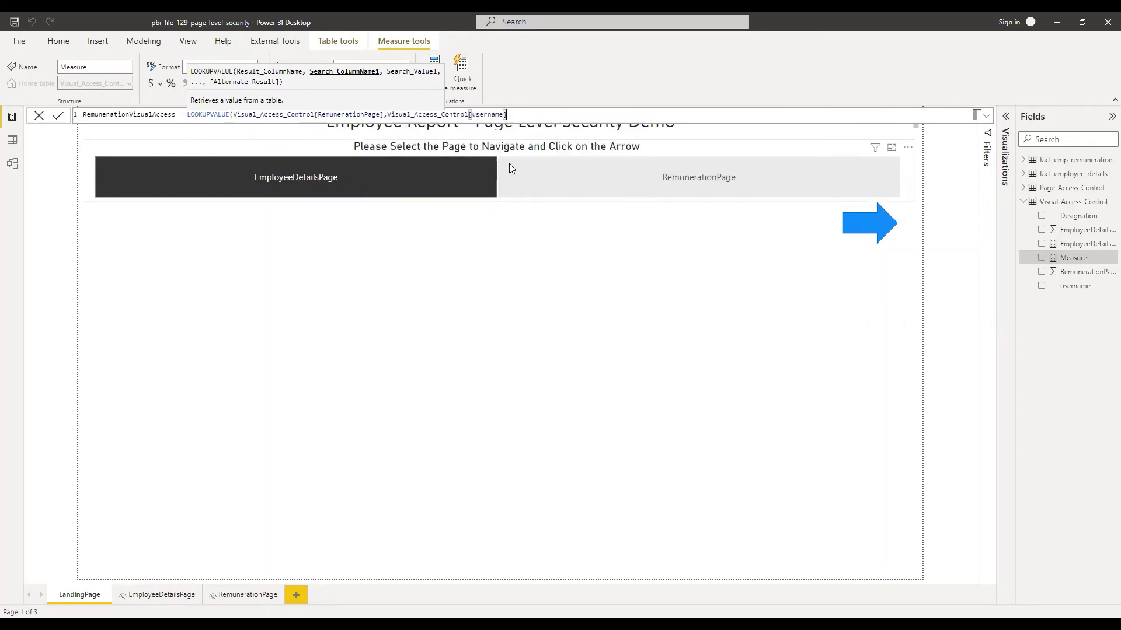
type(",")
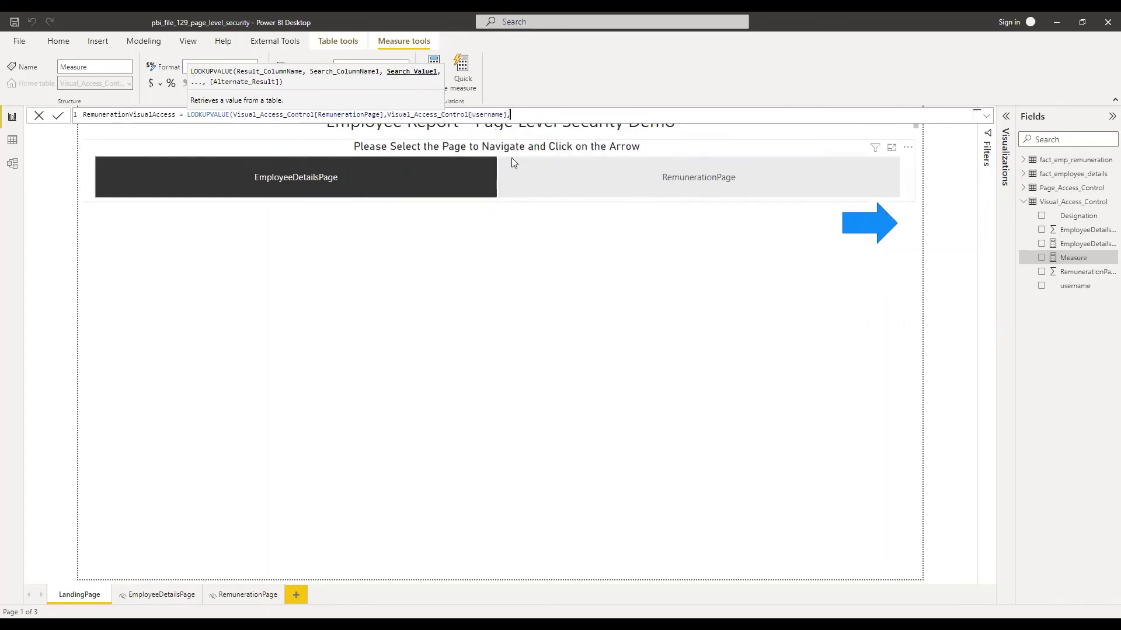
type("user")
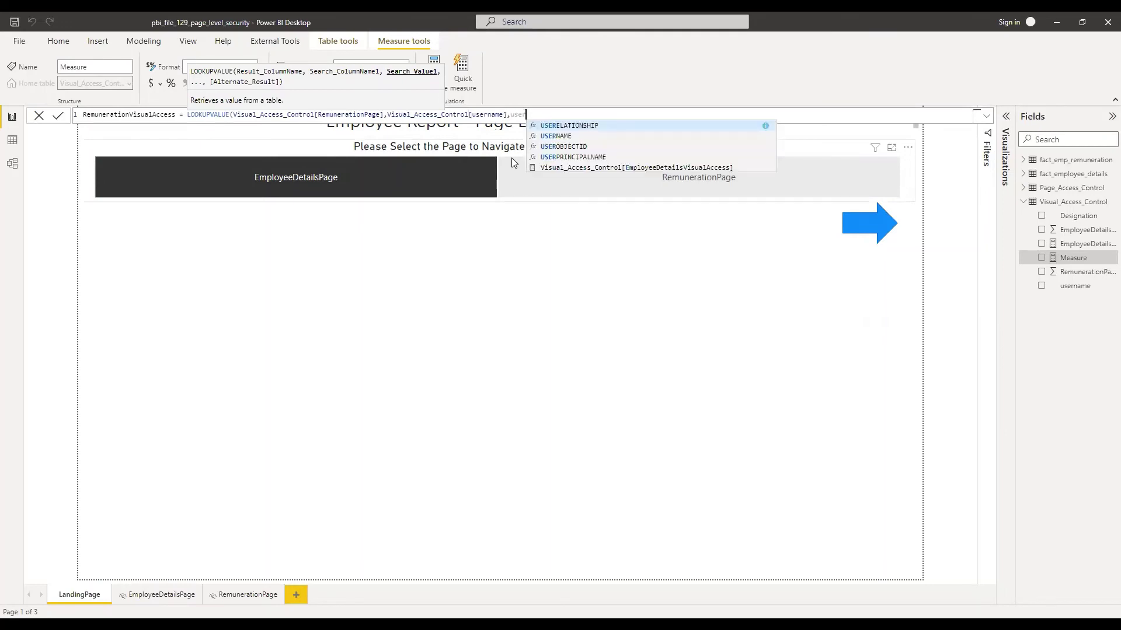
key("Down")
key("Down")
key("Tab")
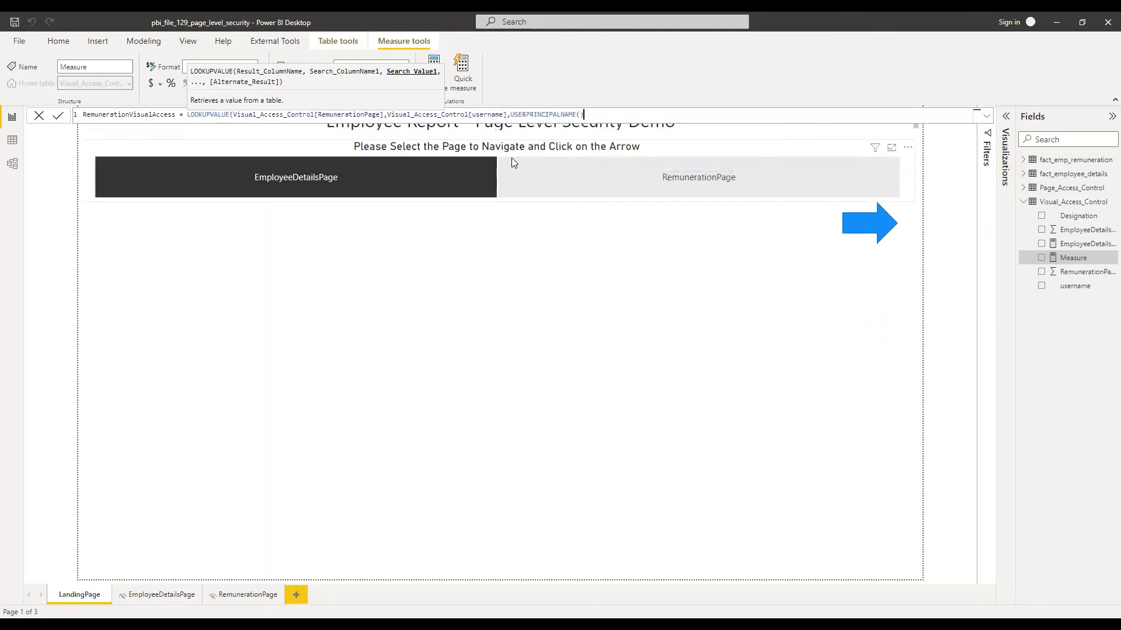
type(")")
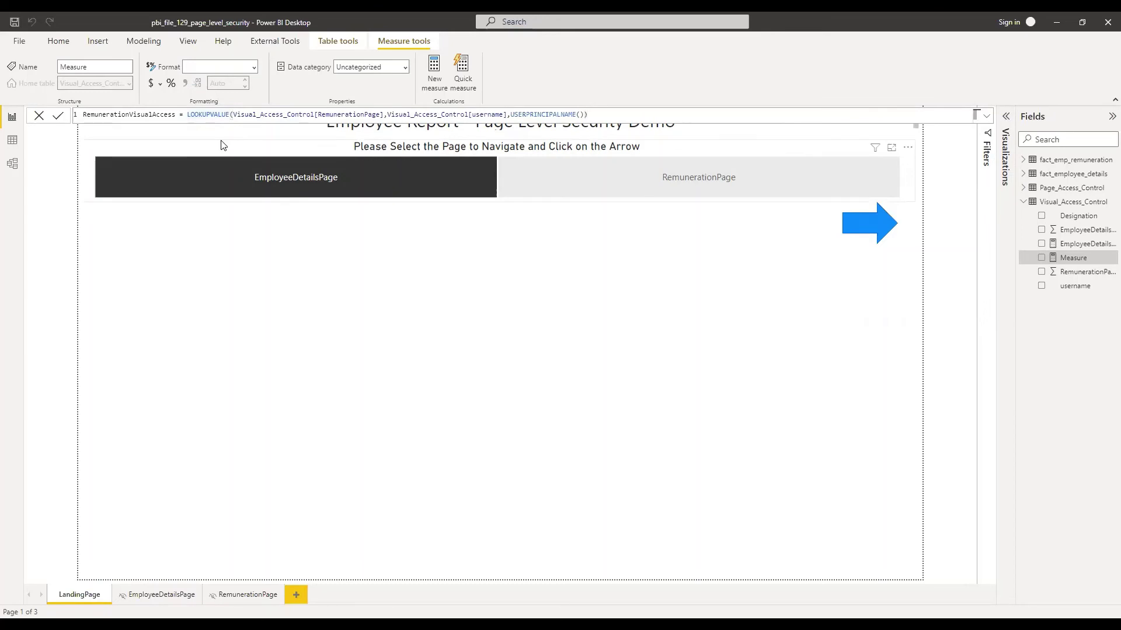
Wrap the lookup in IF(...=1,1,0).
type("if(")
left_click(618, 113)
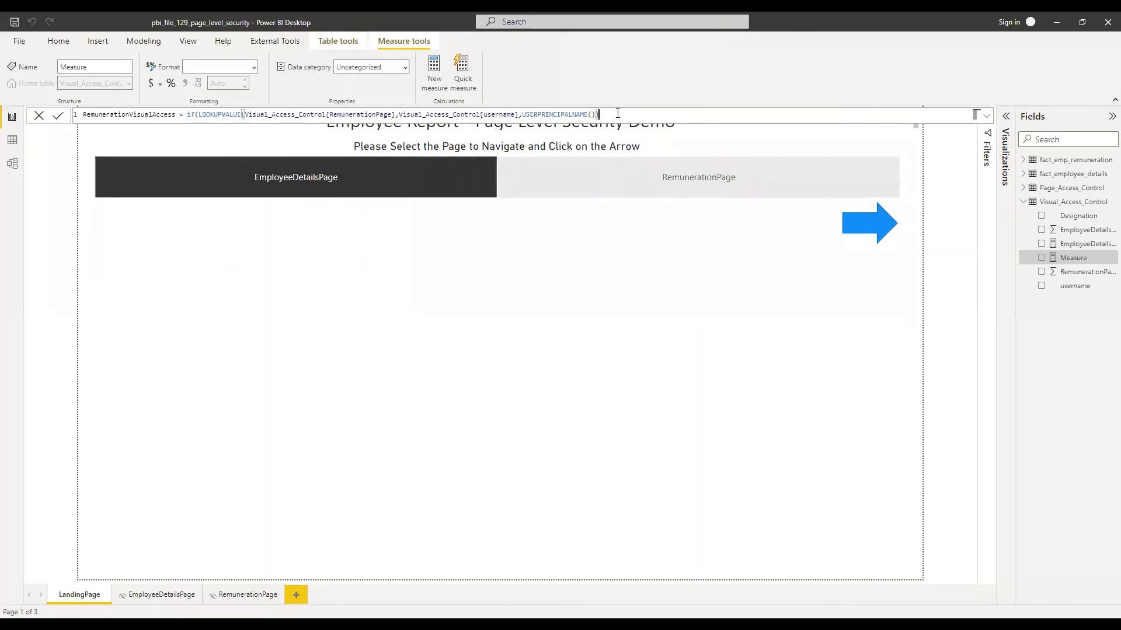
type("=1,")
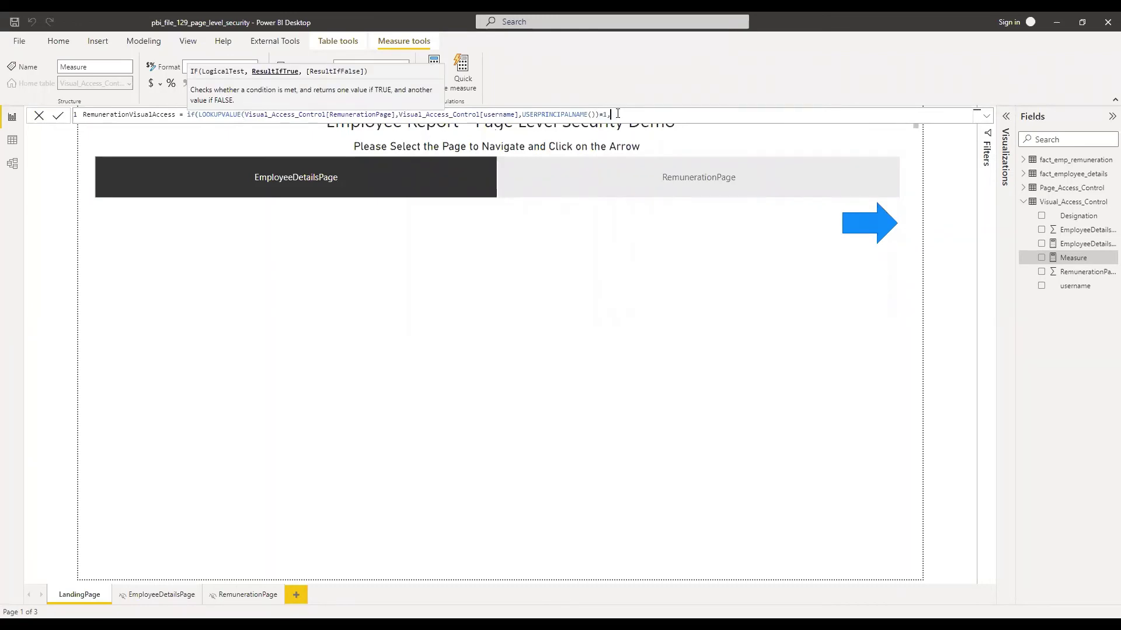
type("1,0)")
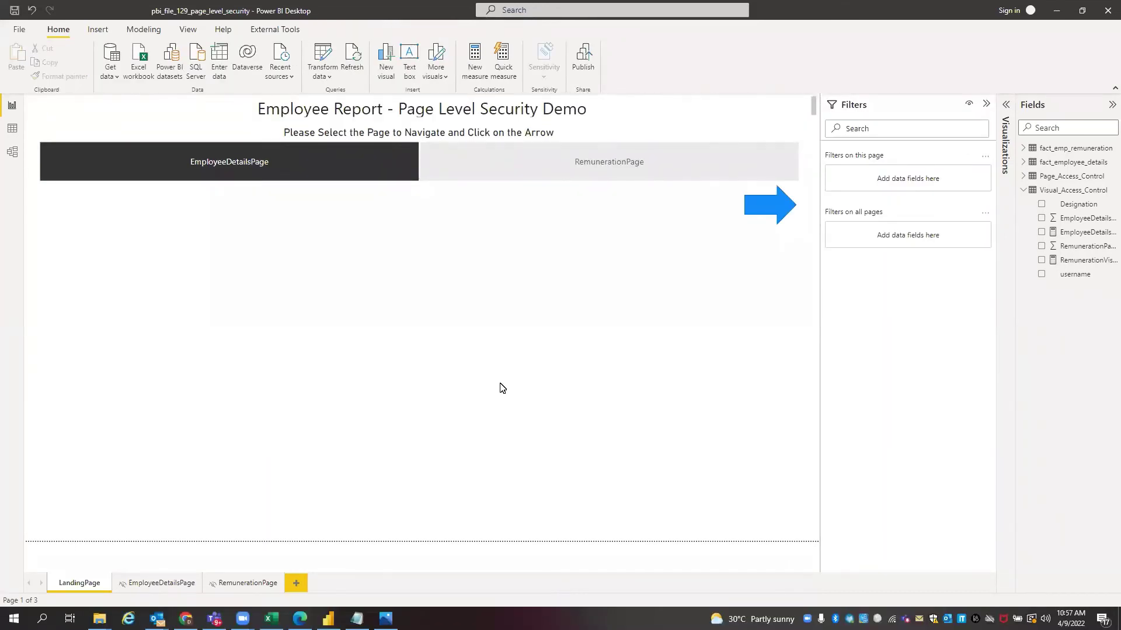
On EmployeeDetailsPage, filter the Tenure by Team chart to EmployeeDetailsVisualAccess is 1.
left_click(164, 583)
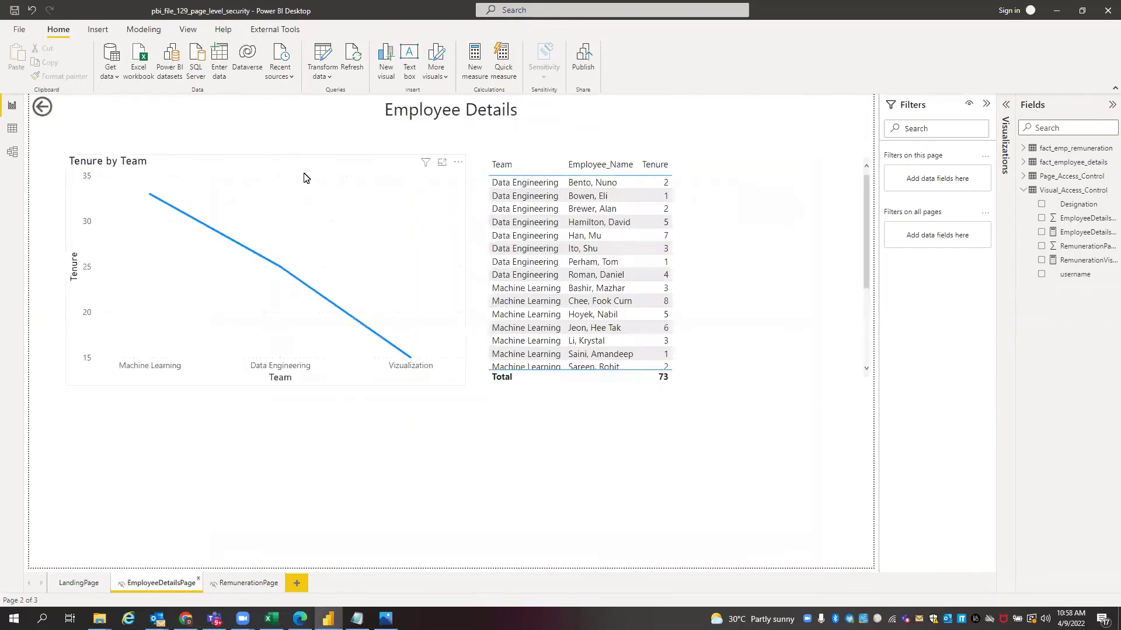
left_click(304, 161)
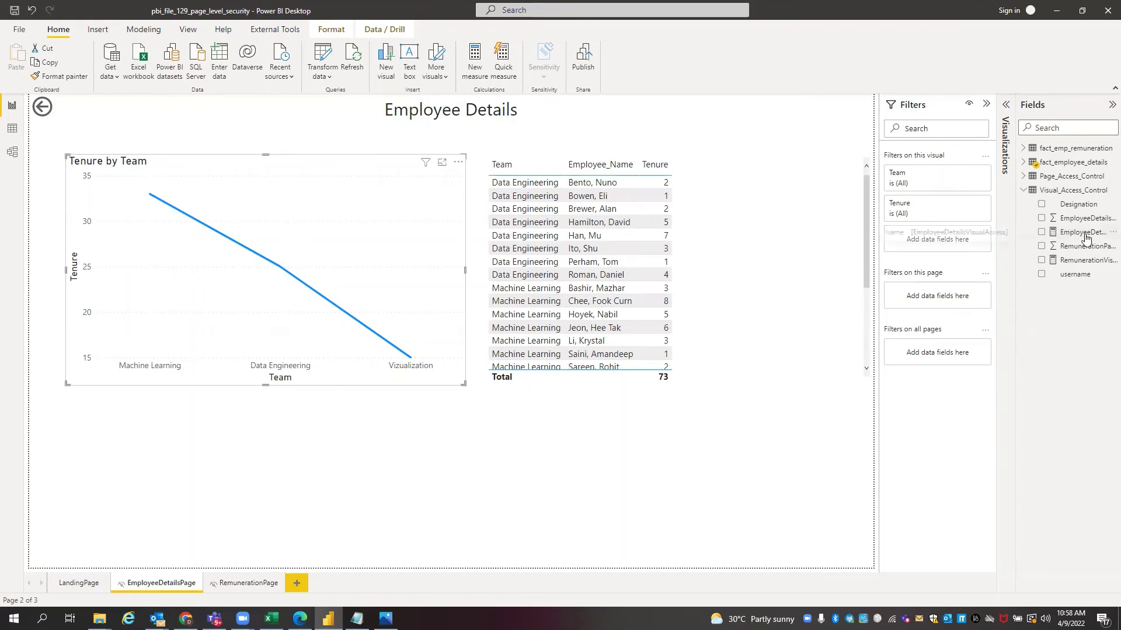
left_click_drag(1080, 240, 954, 240)
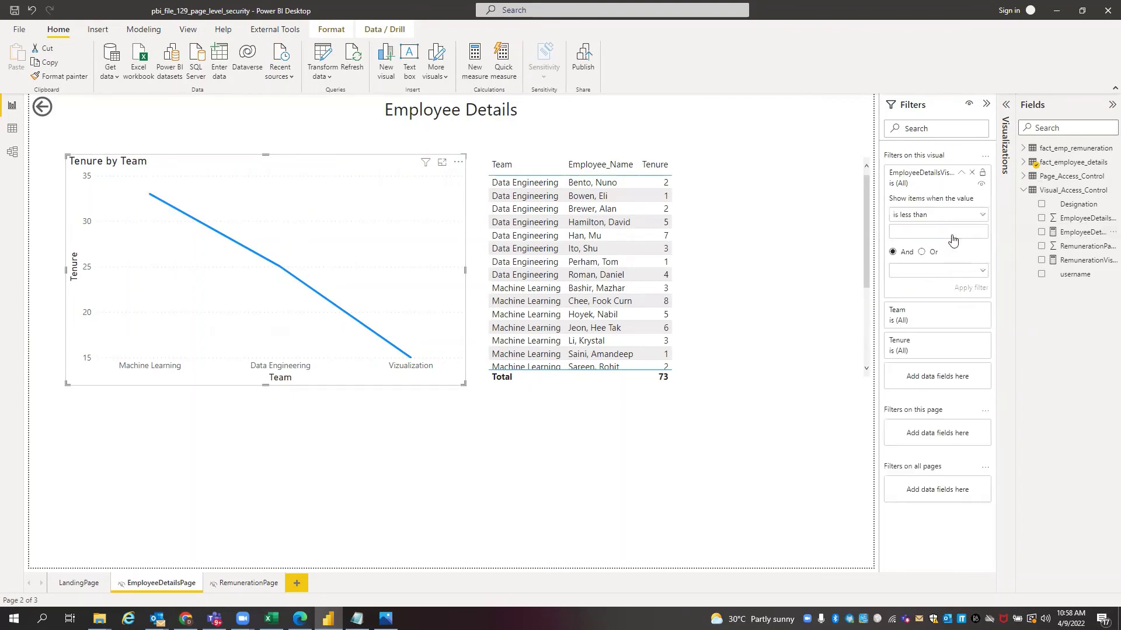
left_click(980, 216)
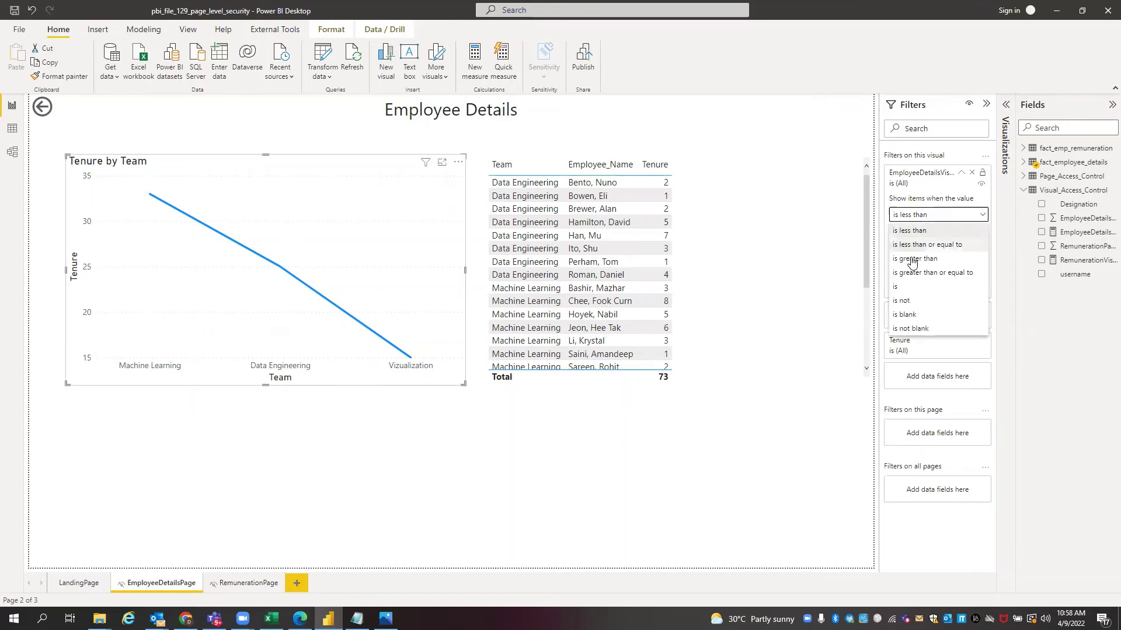
left_click(905, 287)
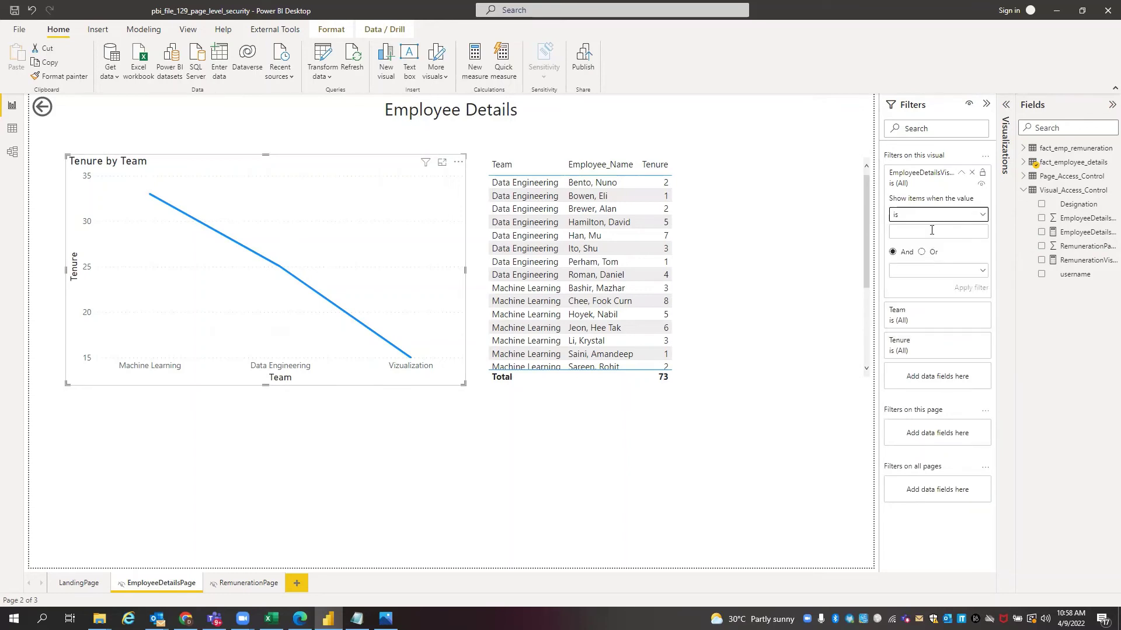
left_click(932, 231)
type("1")
left_click(966, 288)
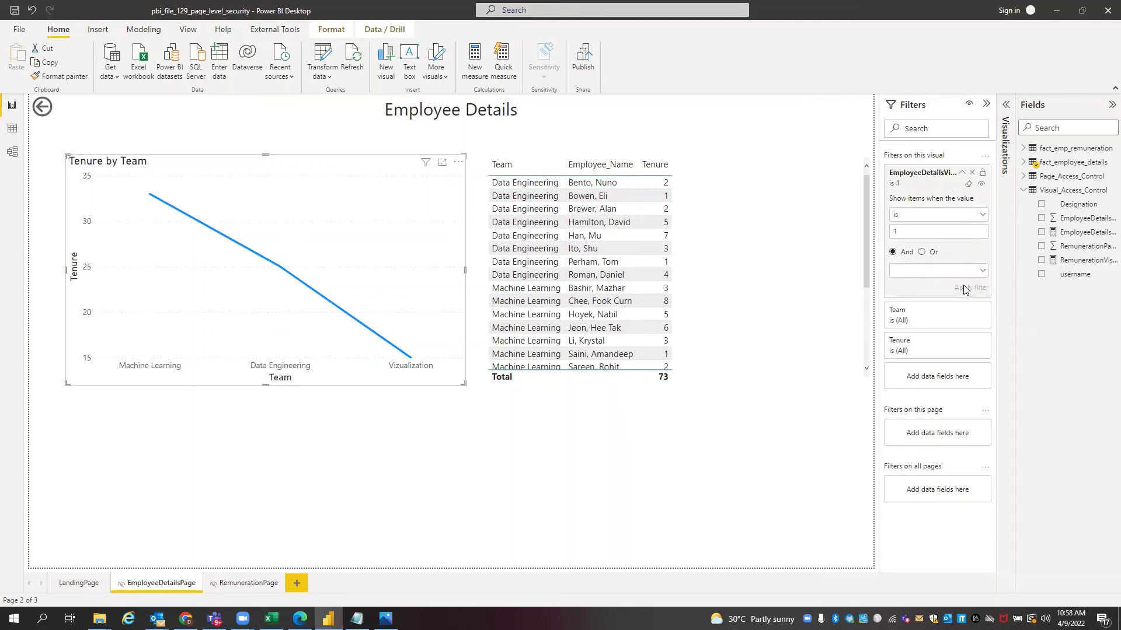
left_click(962, 172)
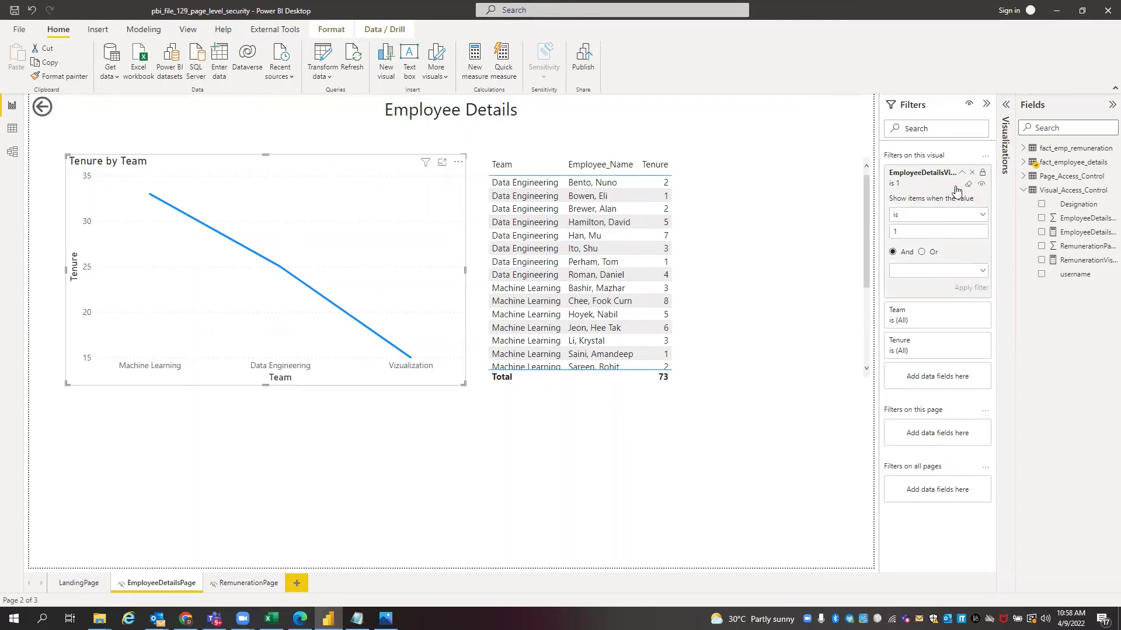
Filter the employee details table to EmployeeDetailsVisualAccess is 1.
left_click(717, 161)
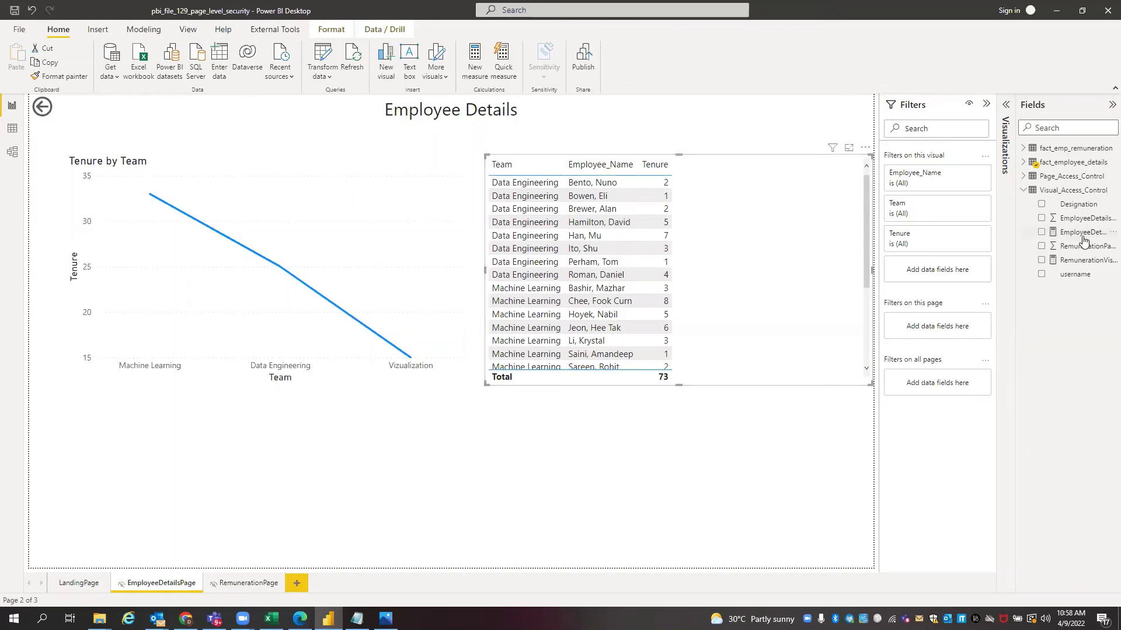
left_click_drag(1084, 239, 959, 269)
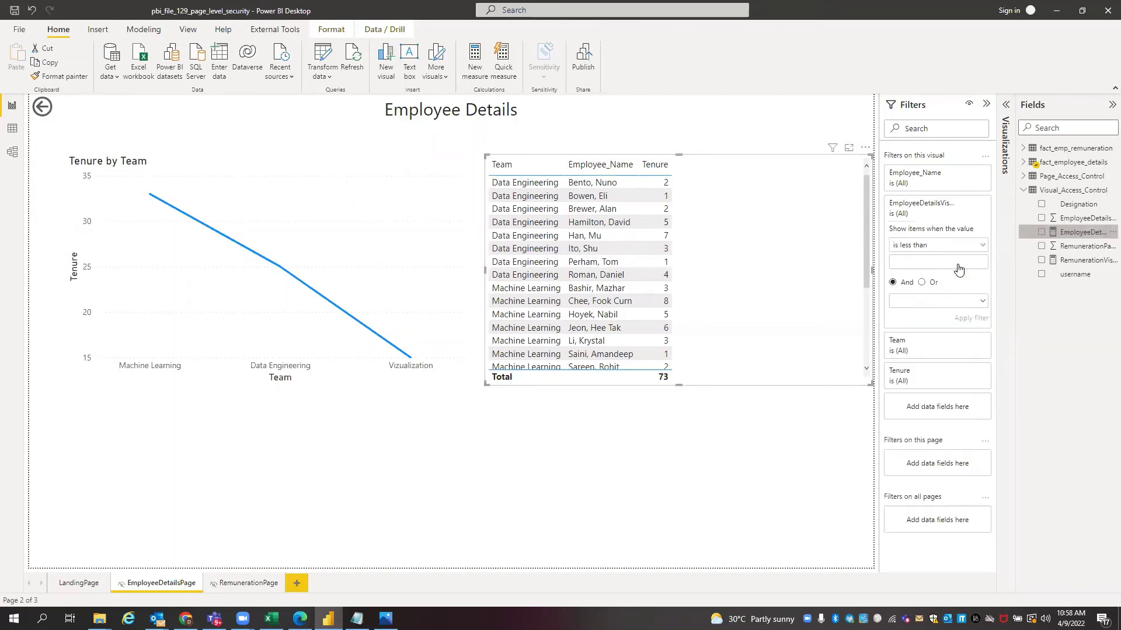
left_click(907, 245)
left_click(916, 305)
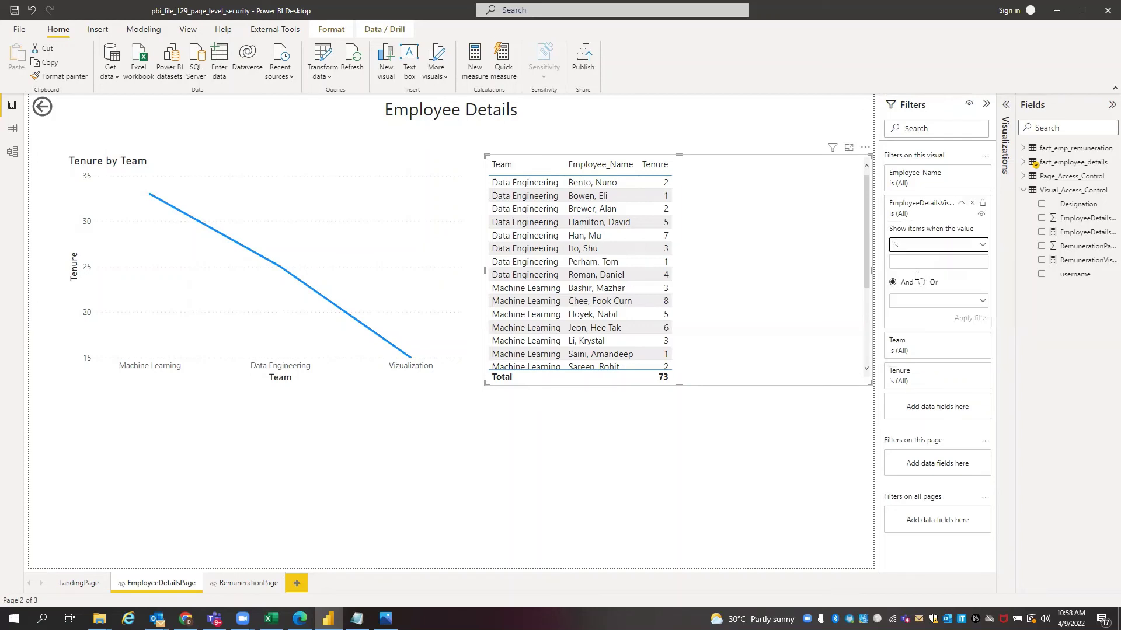
left_click(915, 261)
type("1")
left_click(958, 318)
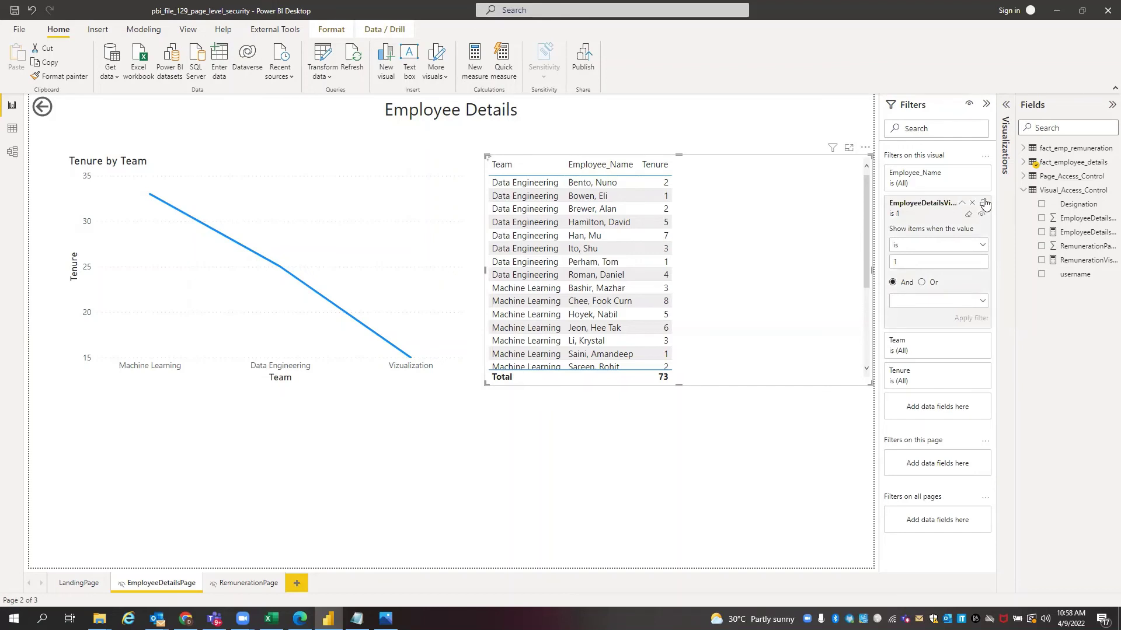
left_click(962, 202)
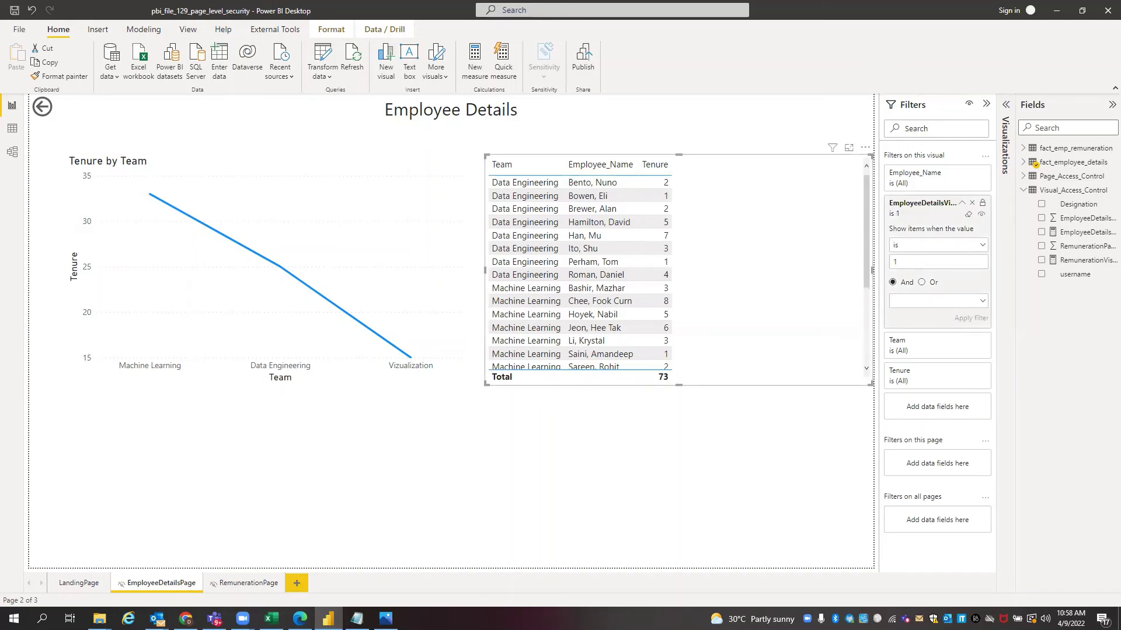
left_click(815, 448)
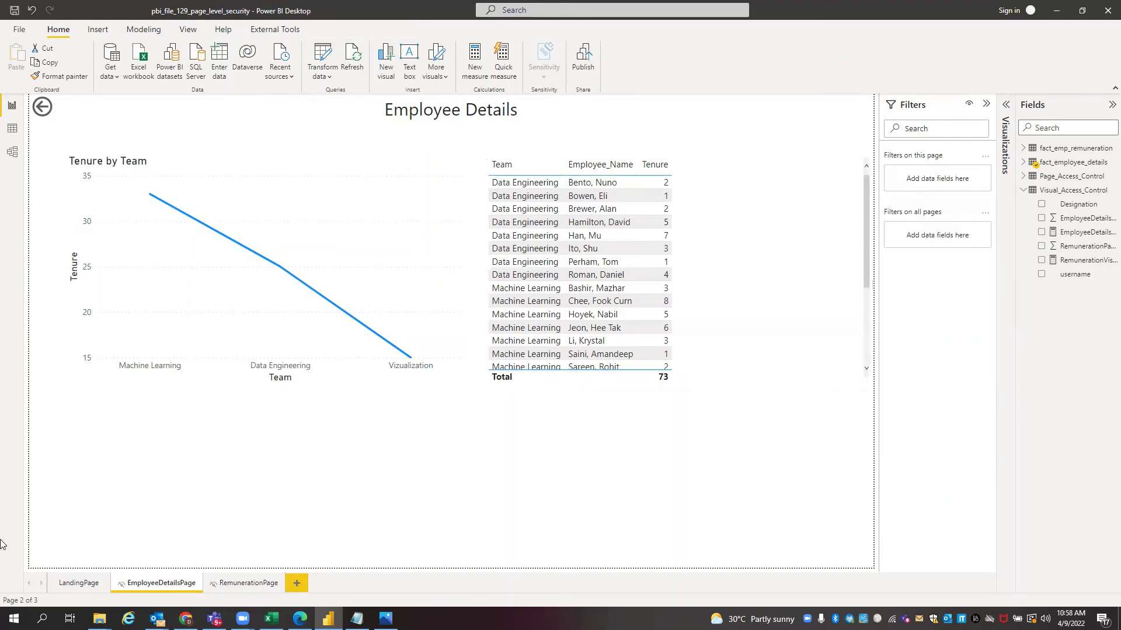
On RemunerationPage, filter the CTC by Team line chart to RemunerationVisualAccess is 1.
left_click(241, 586)
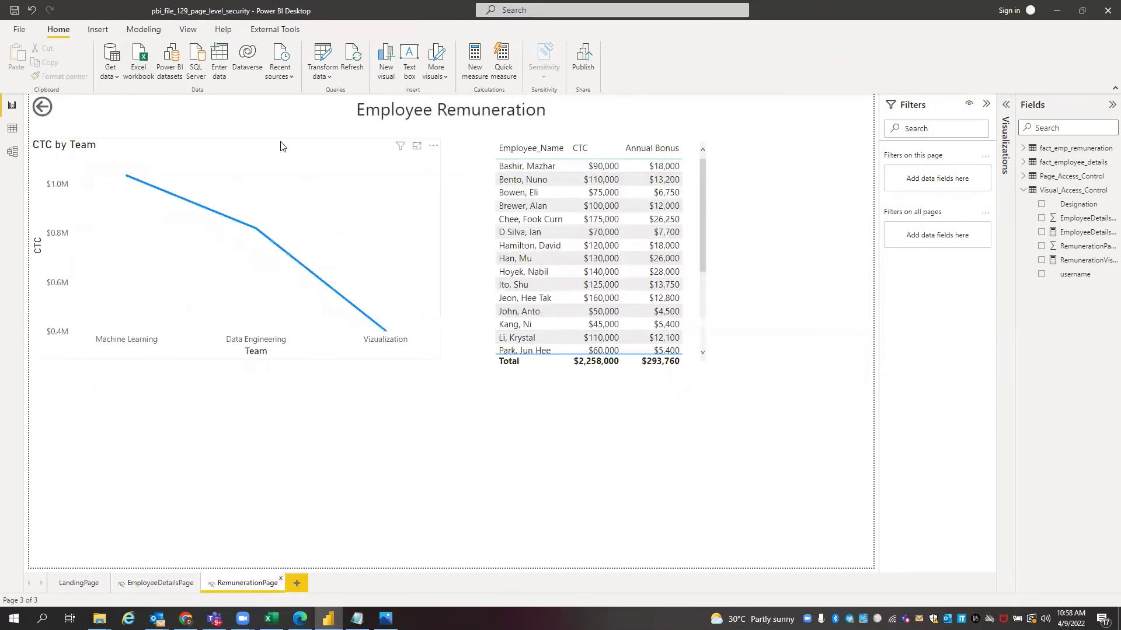
left_click(280, 146)
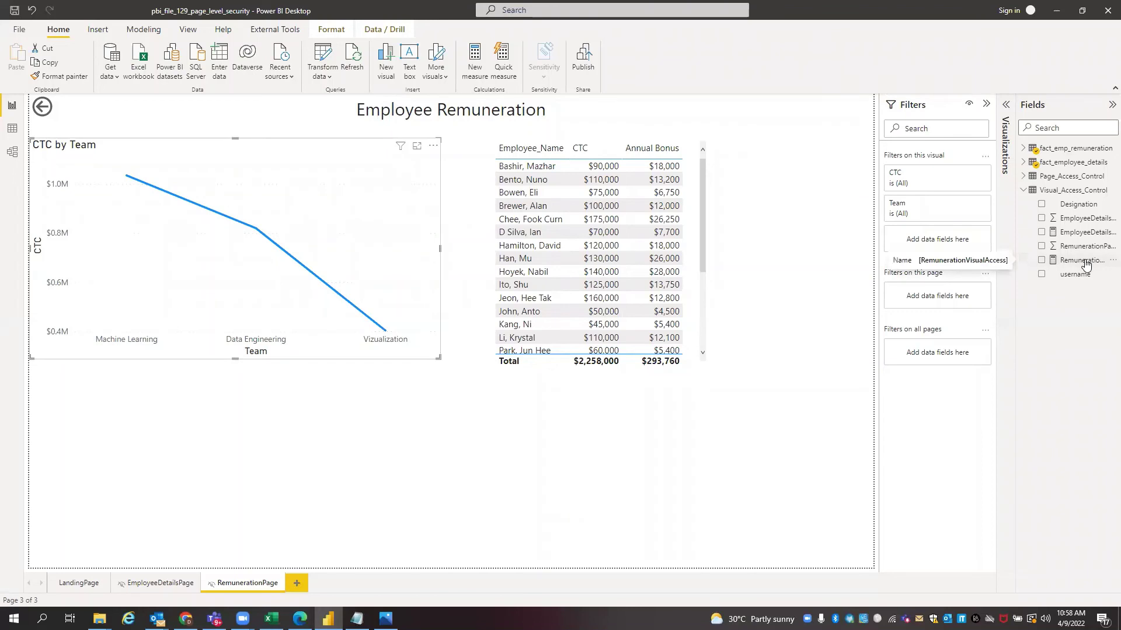
left_click_drag(1080, 264, 946, 244)
left_click(983, 245)
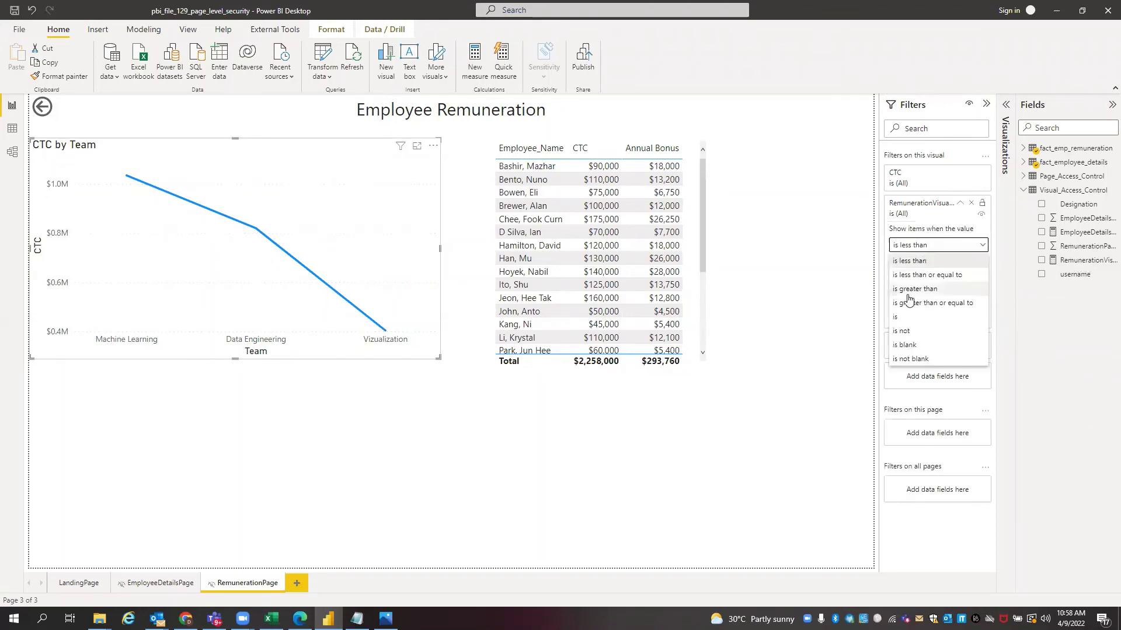
left_click(899, 316)
left_click(914, 258)
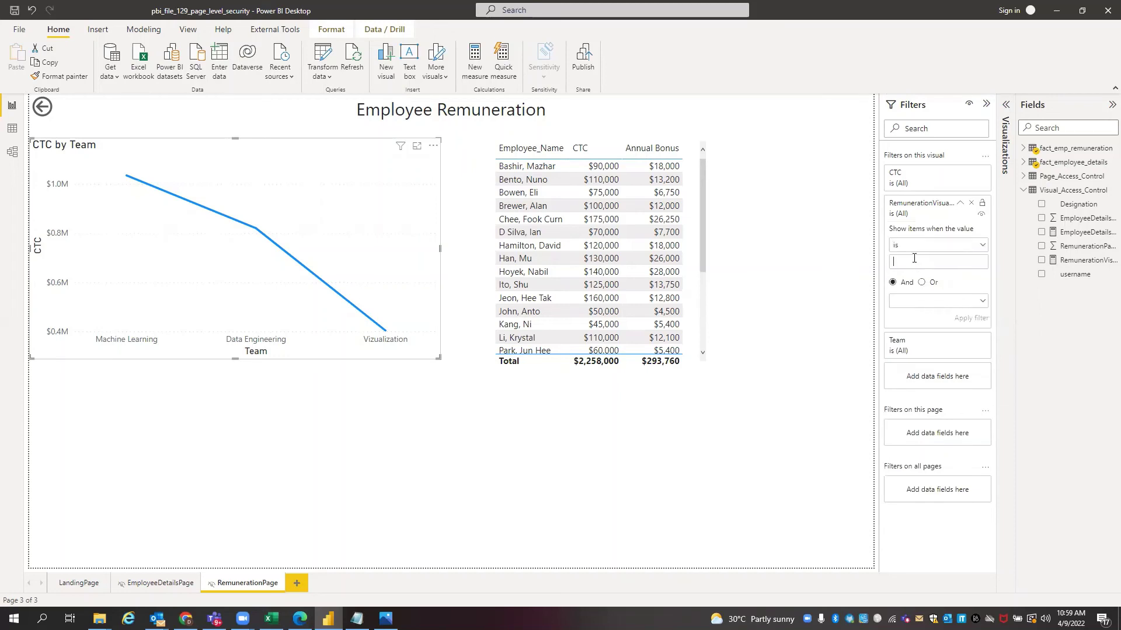
type("1")
left_click(973, 319)
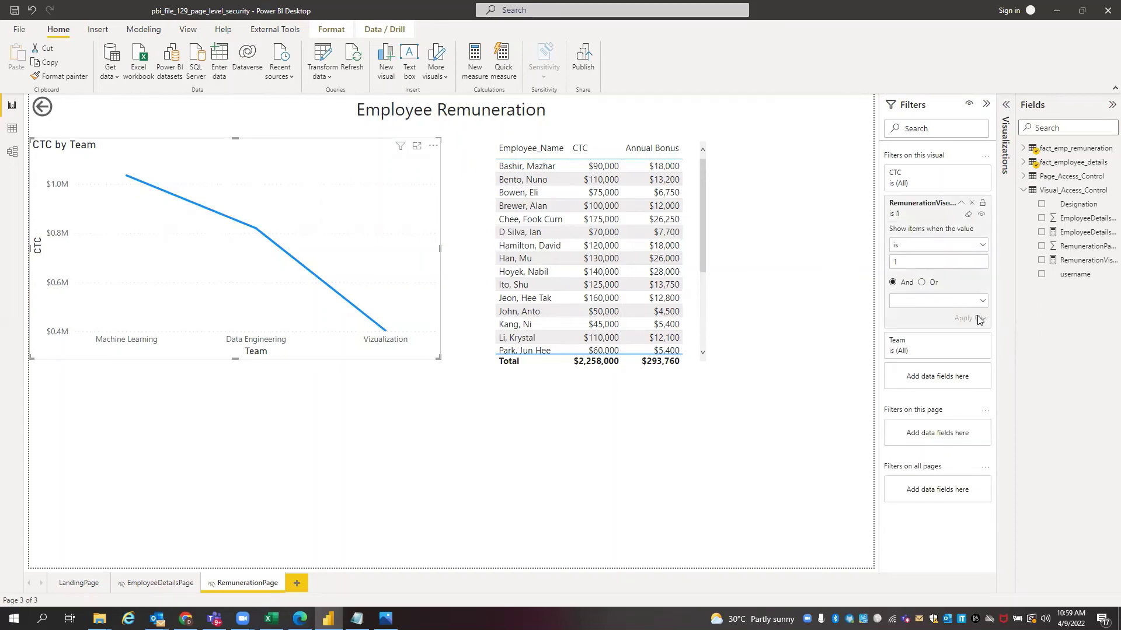
left_click(961, 203)
left_click(736, 134)
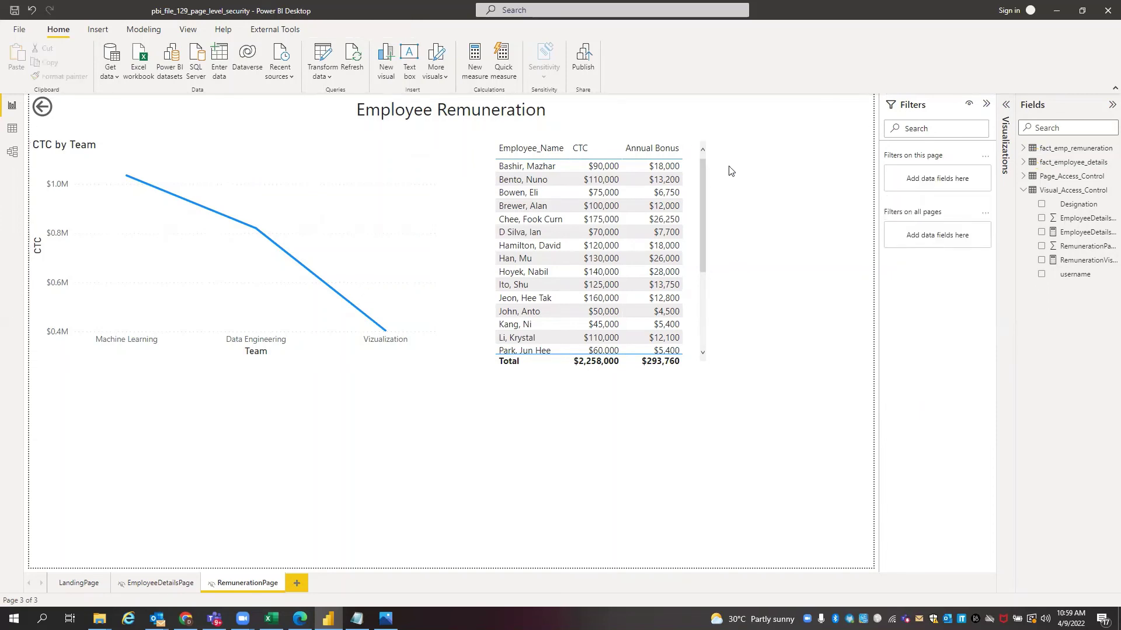
Filter the remuneration table to RemunerationVisualAccess is 1.
left_click(689, 187)
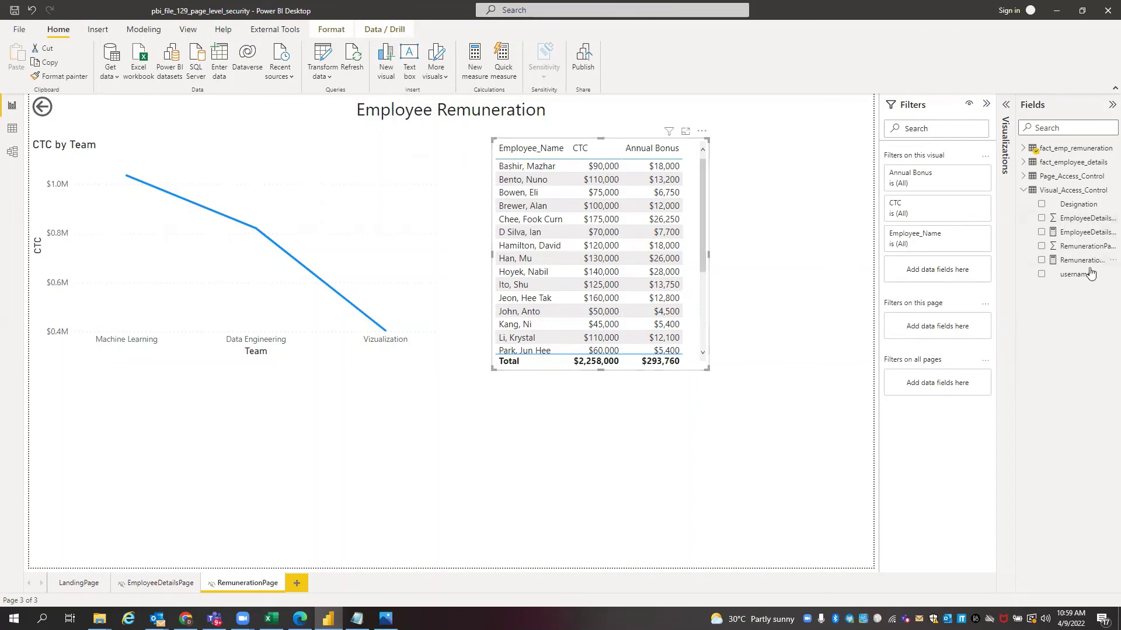
left_click_drag(1081, 260, 945, 274)
left_click(980, 308)
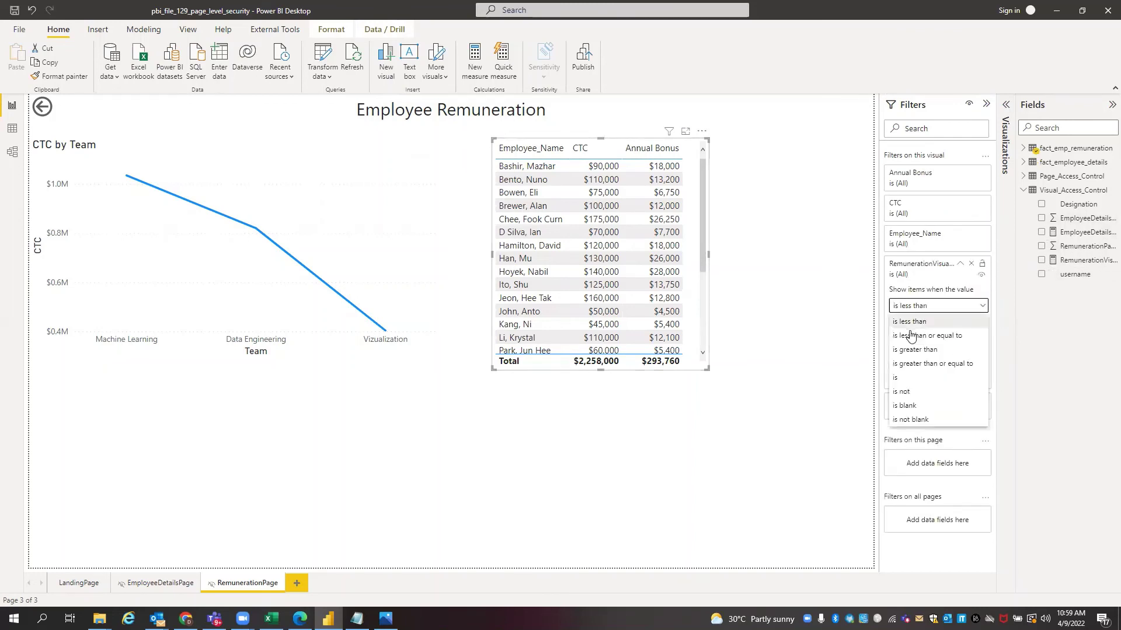
left_click(911, 379)
left_click(922, 323)
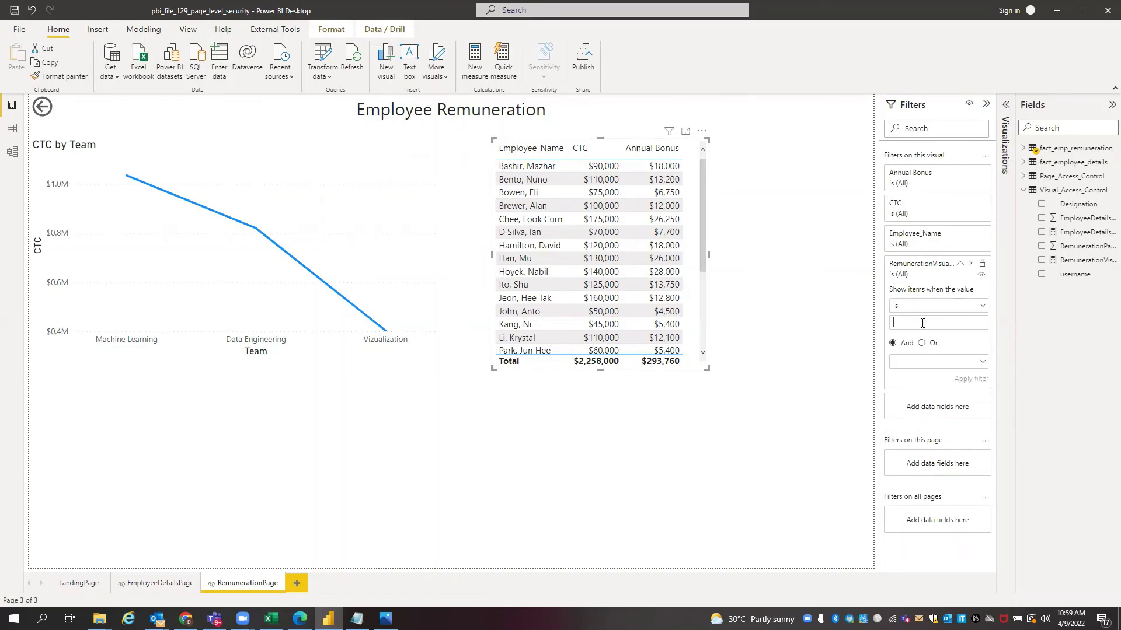
type("1")
left_click(971, 379)
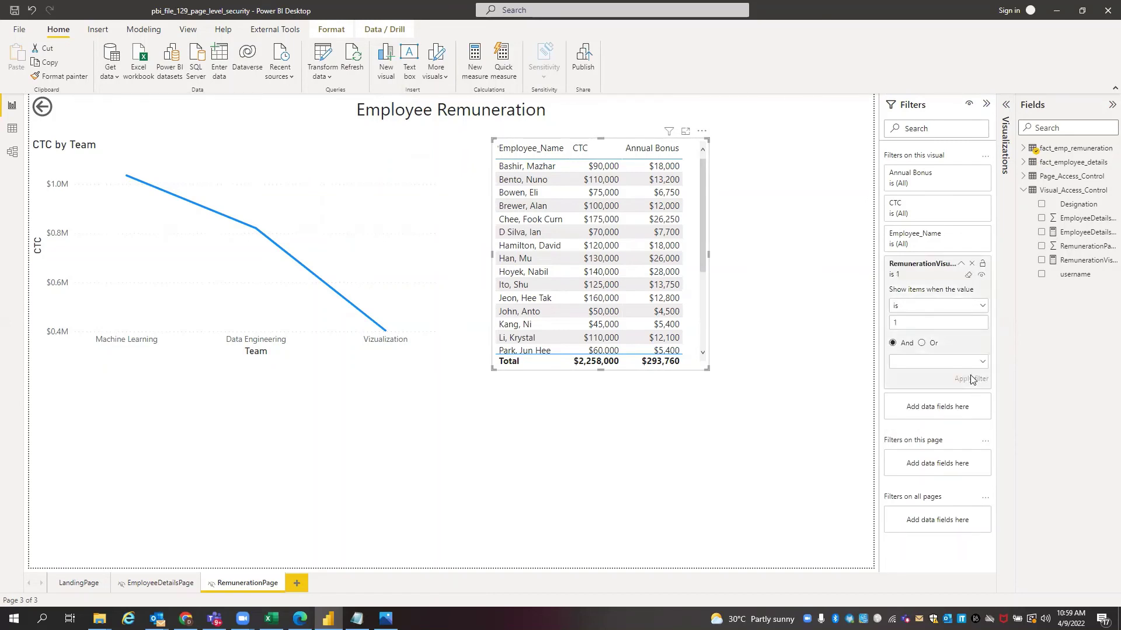
left_click(961, 264)
left_click(333, 395)
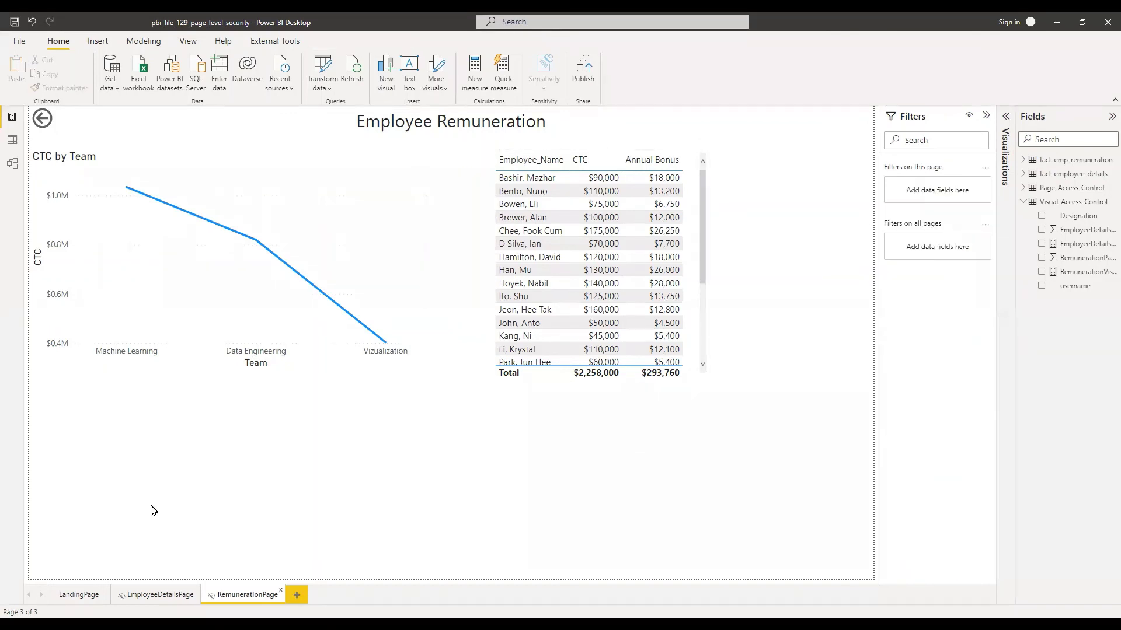
Publish the report to Power BI from LandingPage and confirm the success message.
left_click(77, 596)
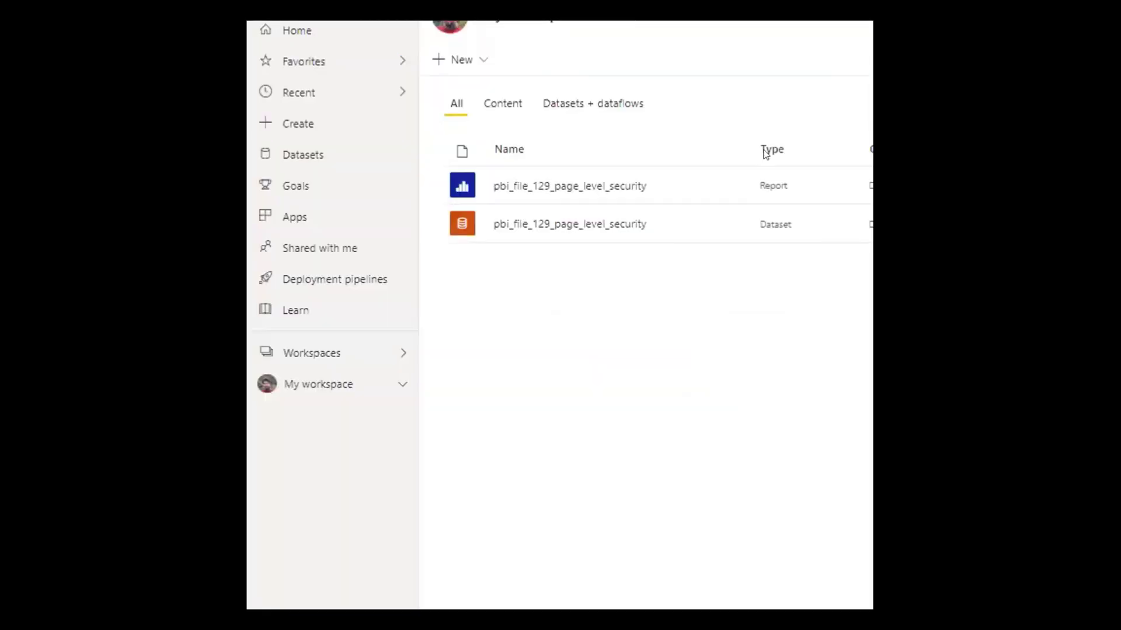
mouse_move(733, 233)
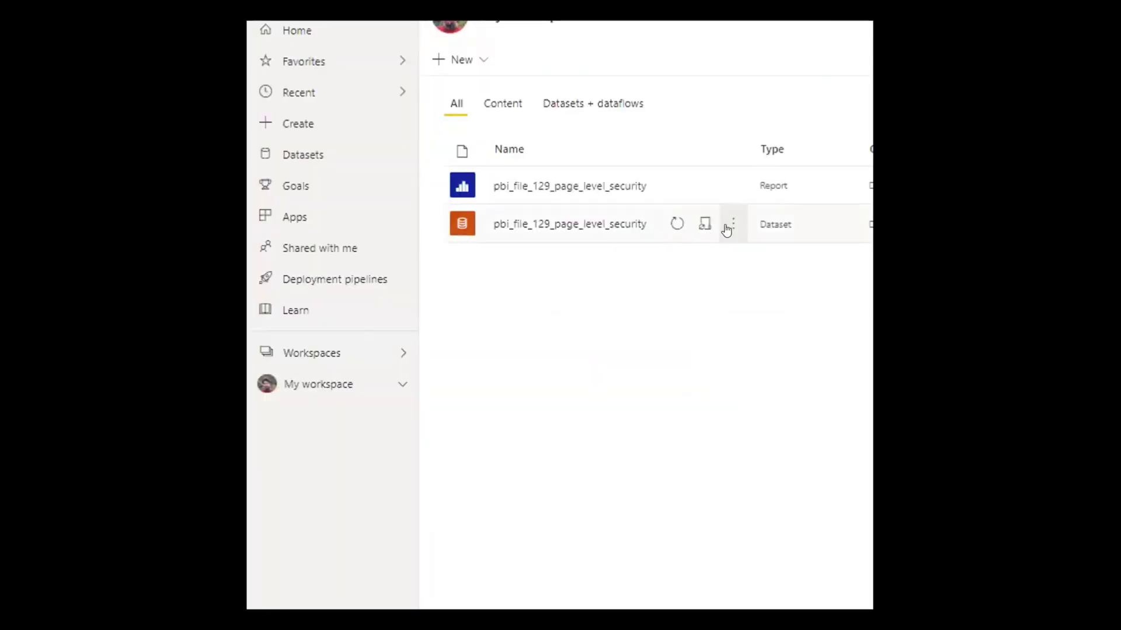
Open the published dataset's Security settings and start adding email addresses to the PageAccess role.
left_click(733, 227)
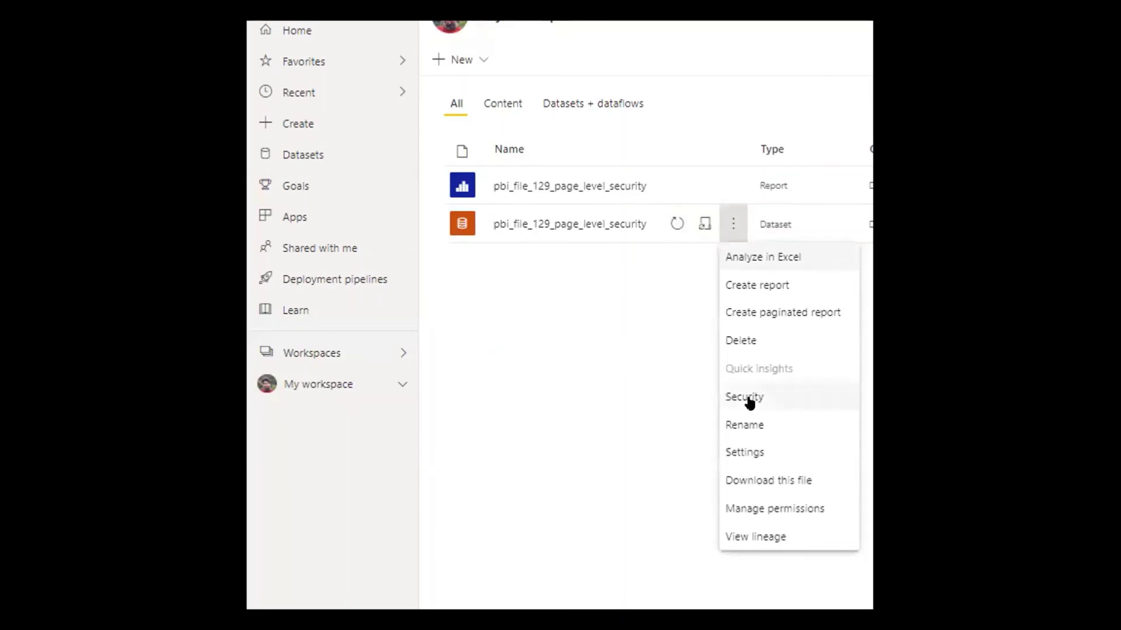
left_click(762, 394)
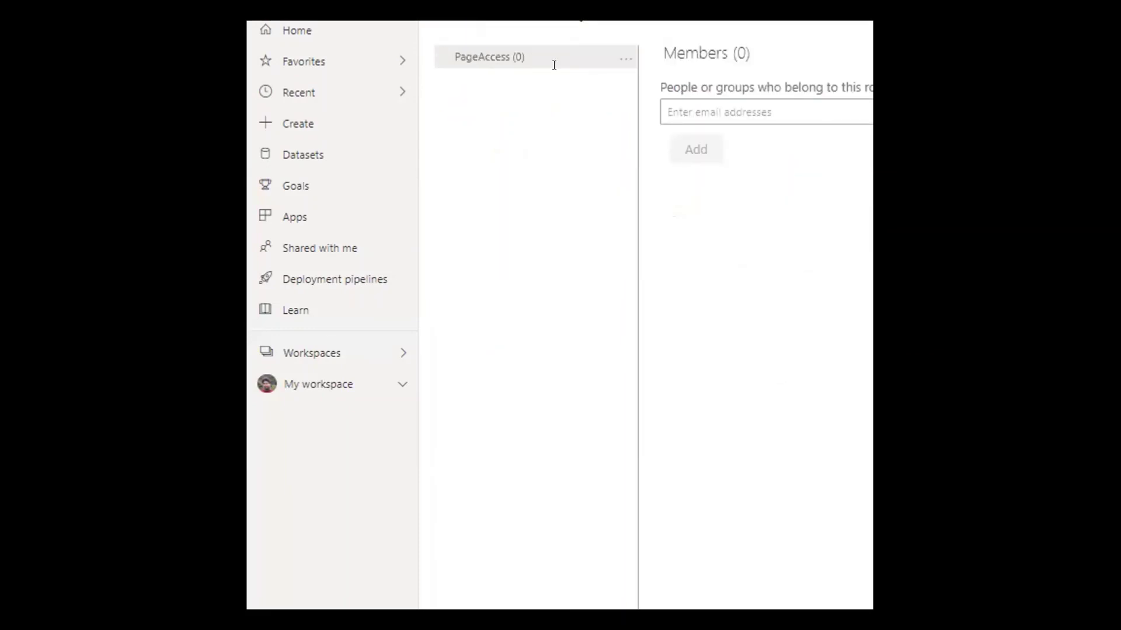
left_click(708, 104)
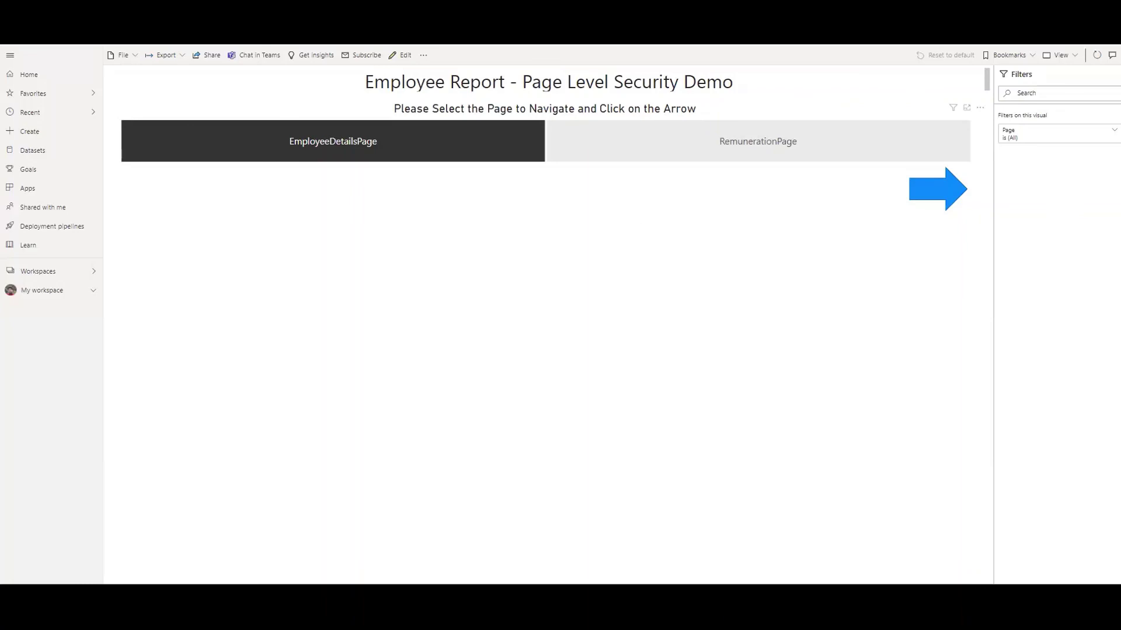
Visit EmployeeDetailsPage and then RemunerationPage from the landing page, returning to it after each.
left_click(513, 156)
left_click(934, 196)
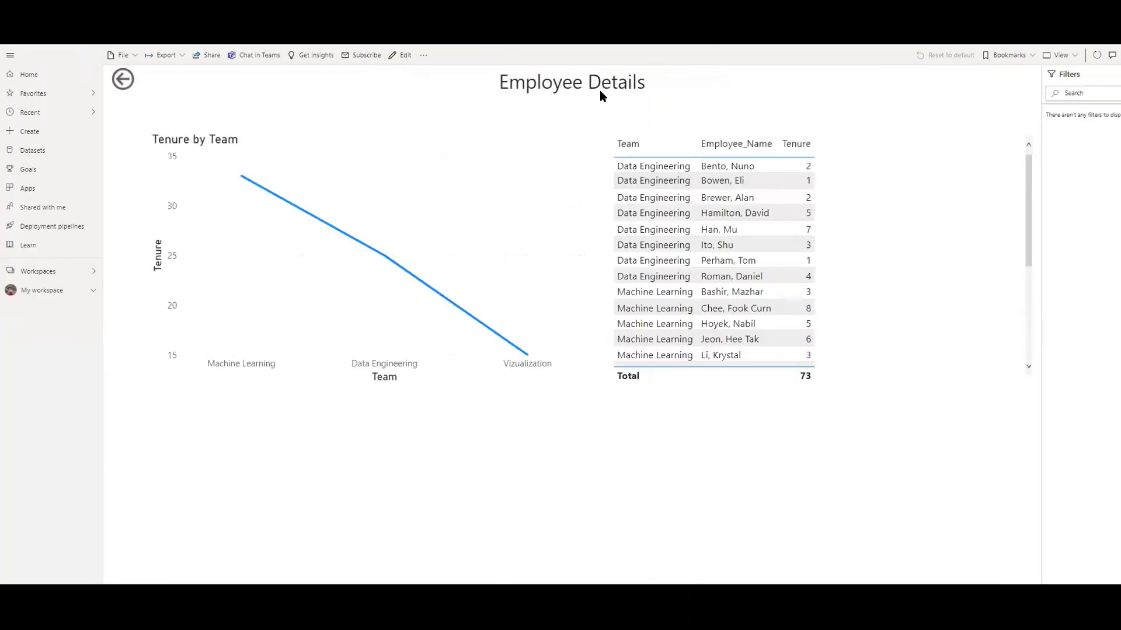
left_click(121, 80)
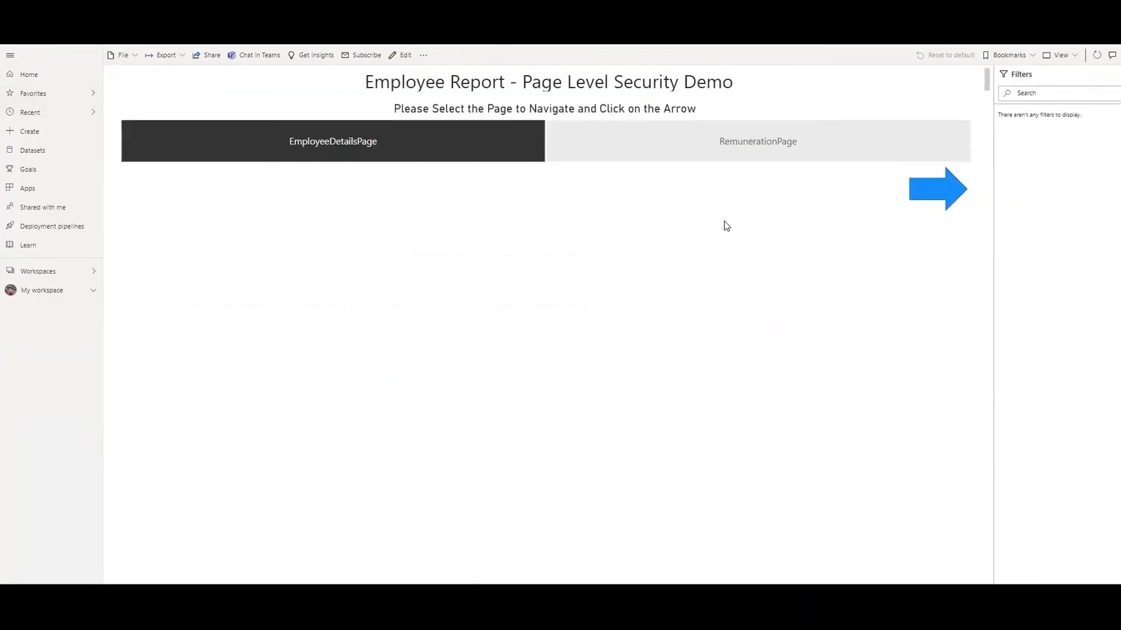
left_click(760, 142)
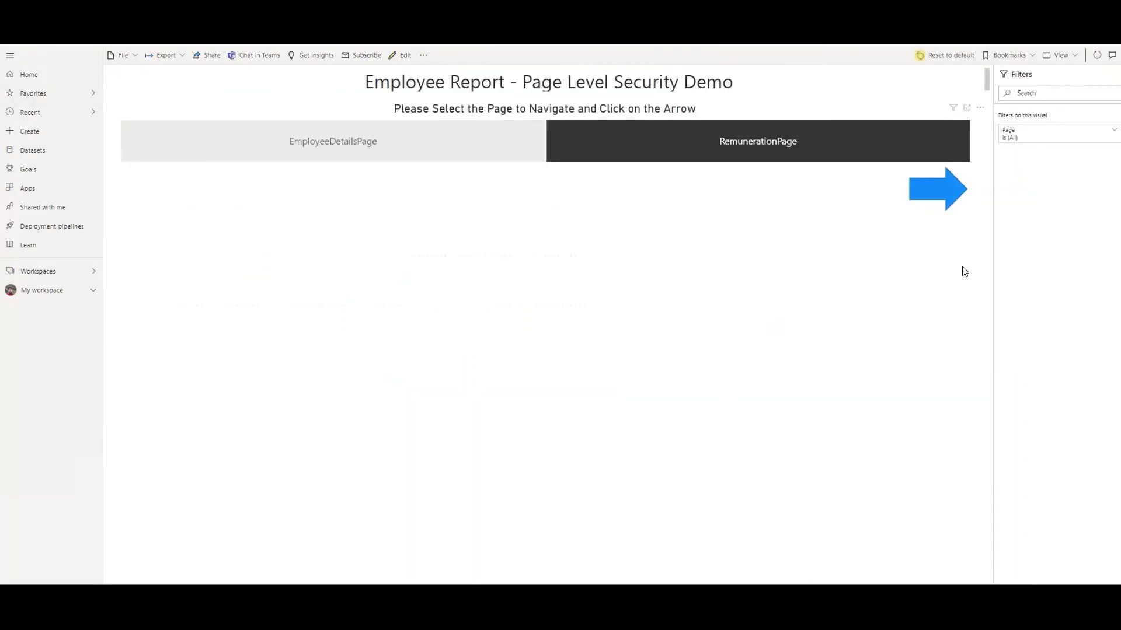
left_click(945, 191)
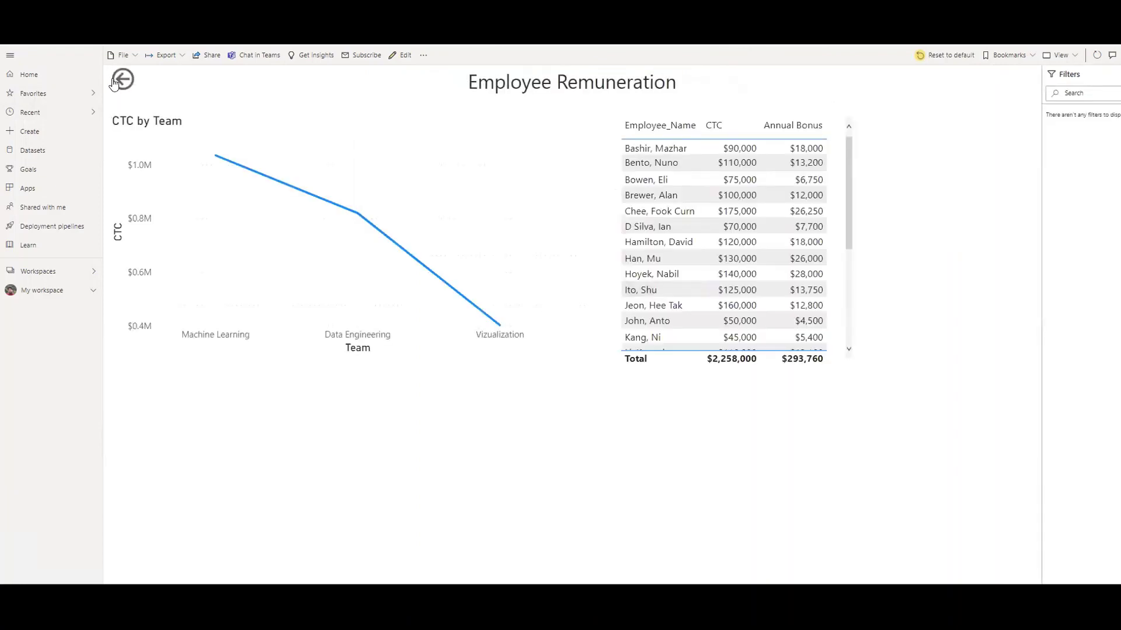
left_click(123, 82)
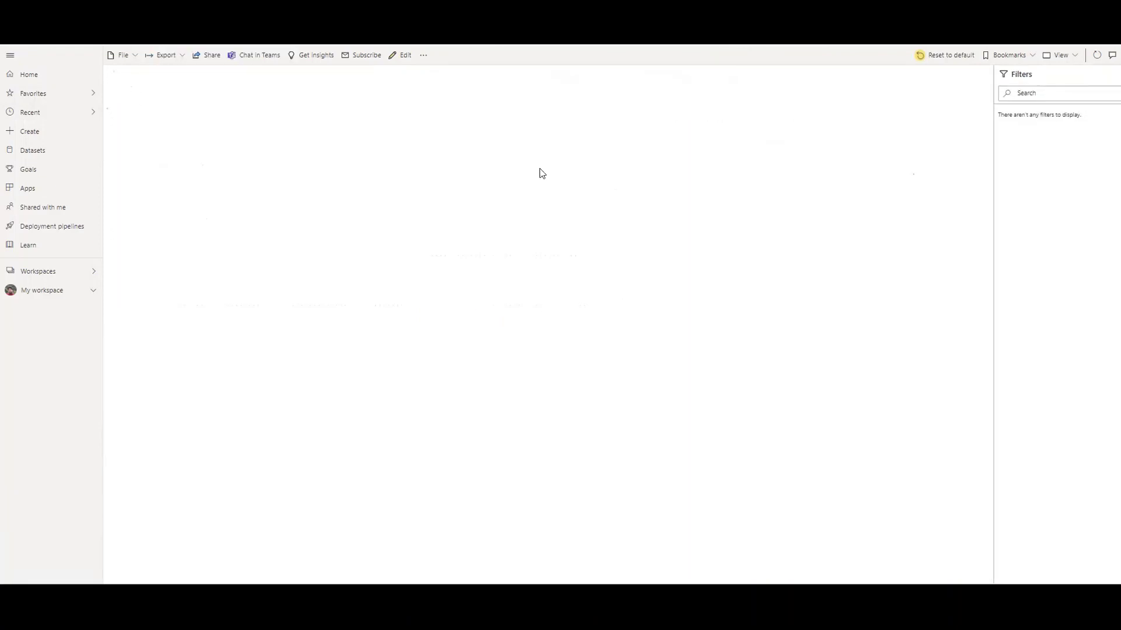